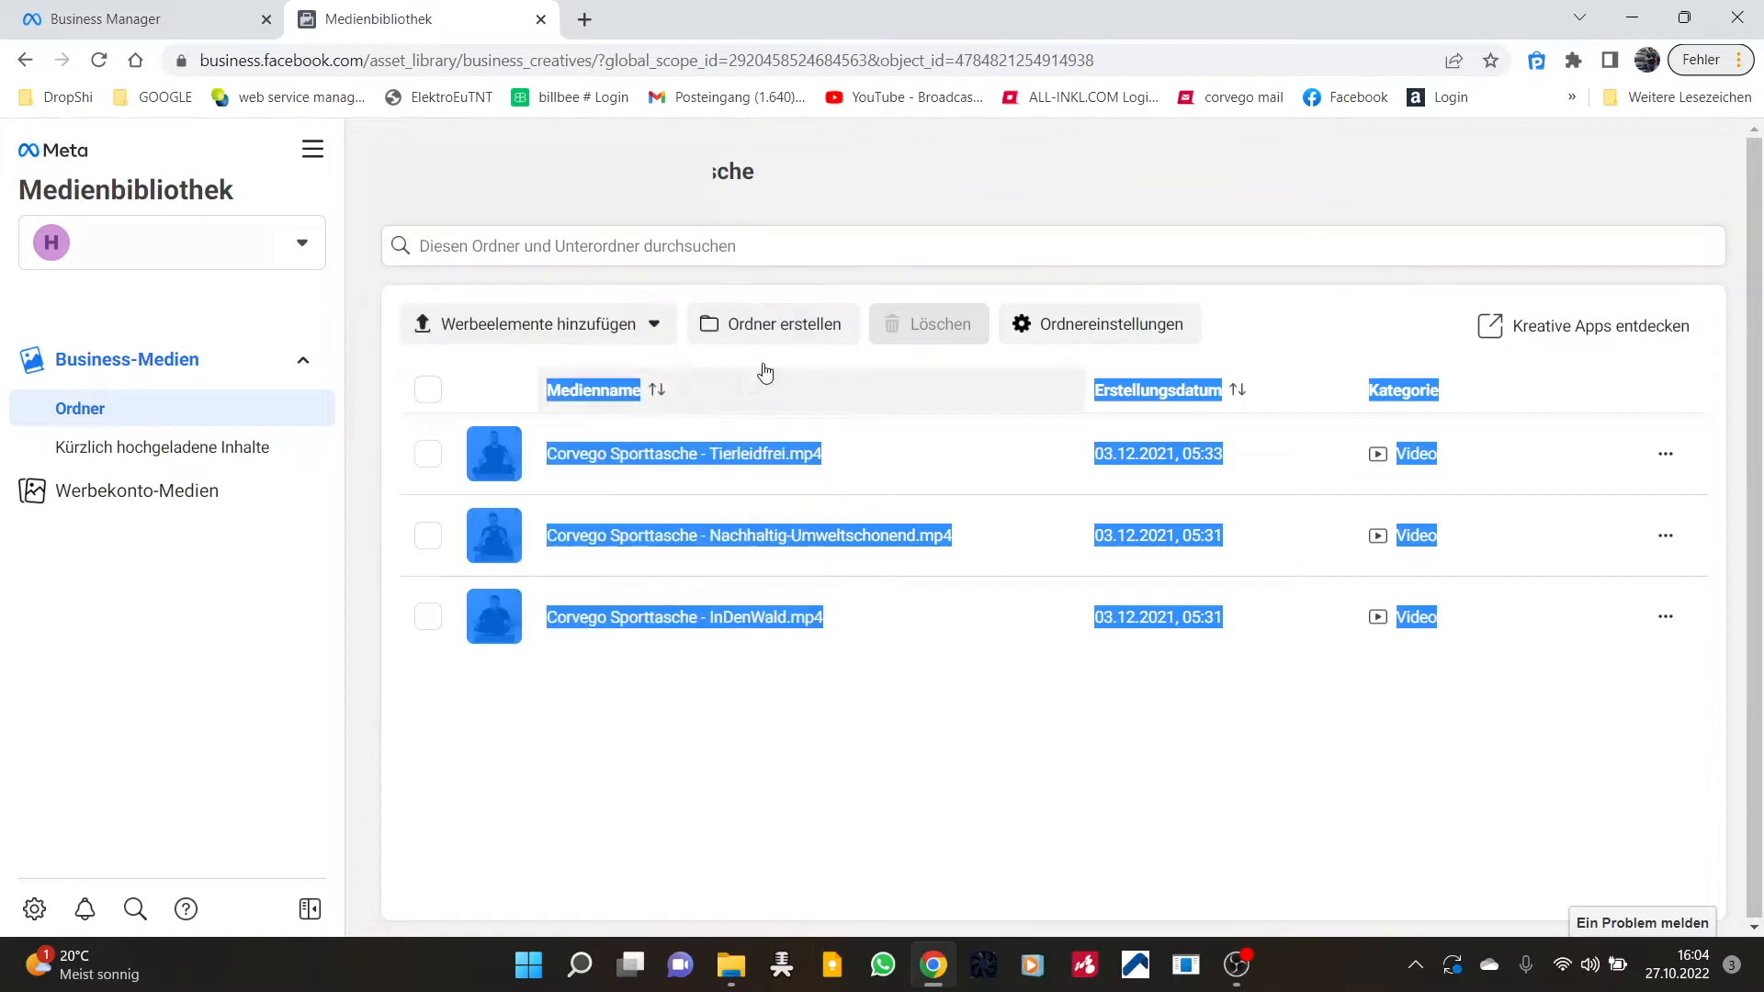
Review the recently uploaded content and the ad account media in the media library, and return to the folder view
{"action": "left_click", "coordinate": [646, 697]}
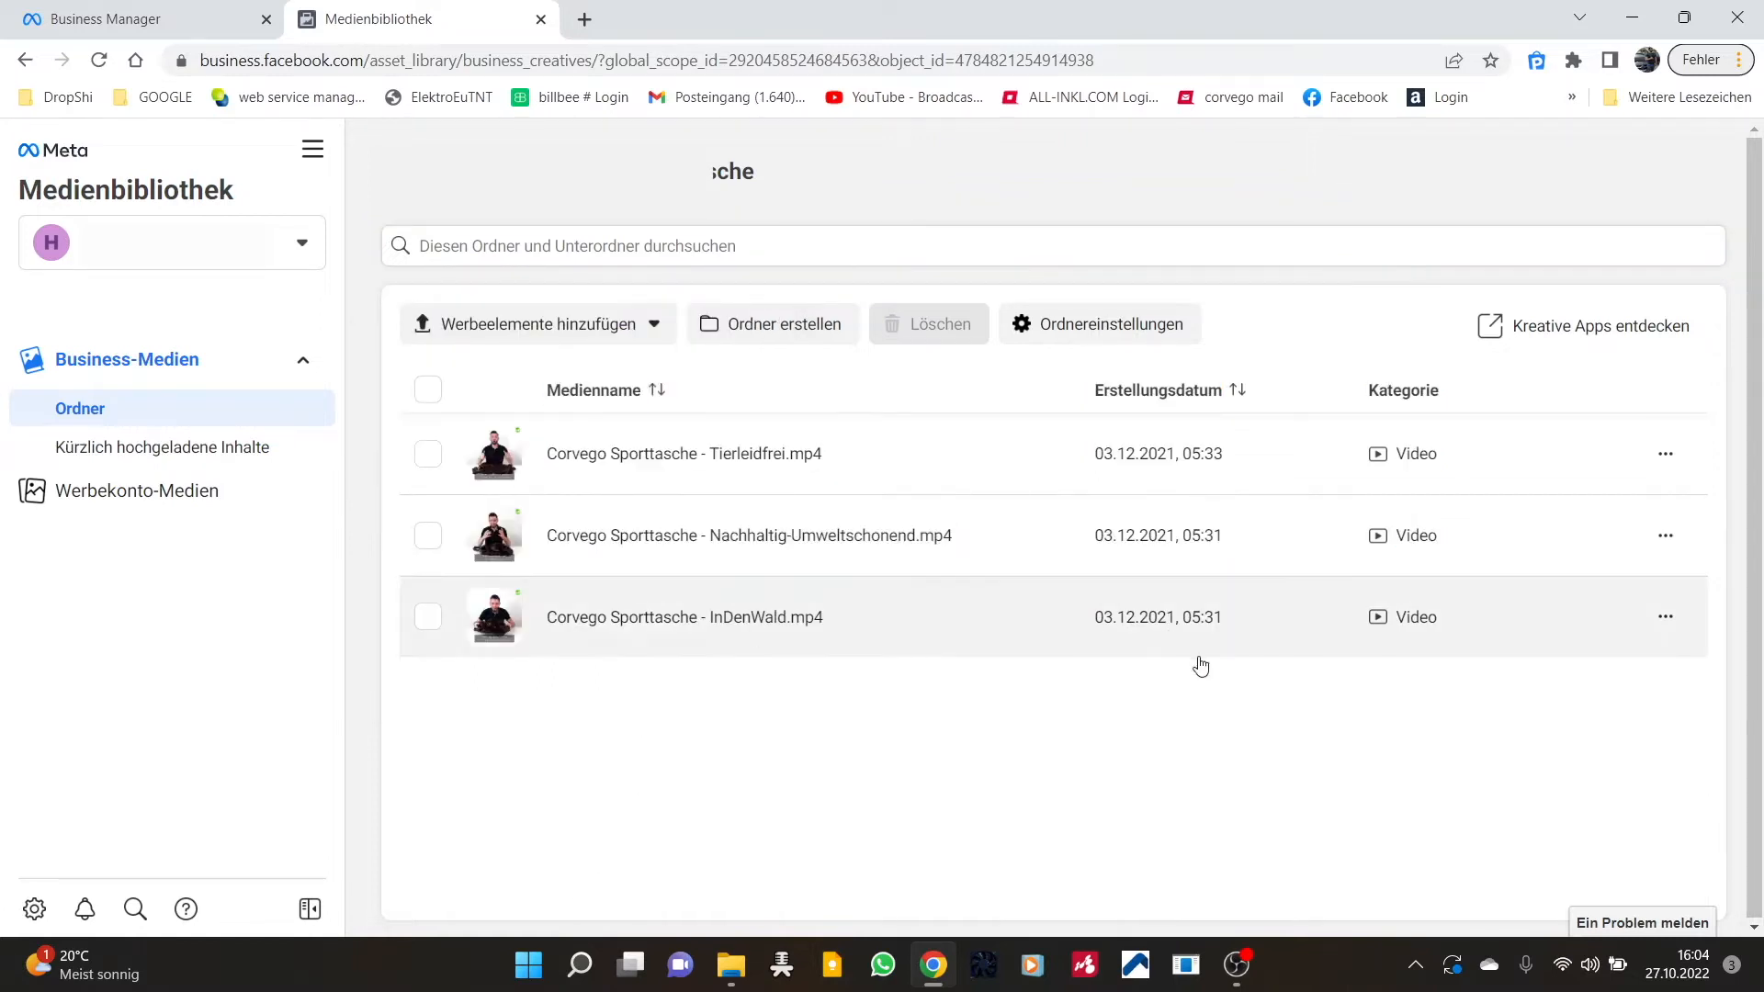
{"action": "left_click", "coordinate": [149, 447]}
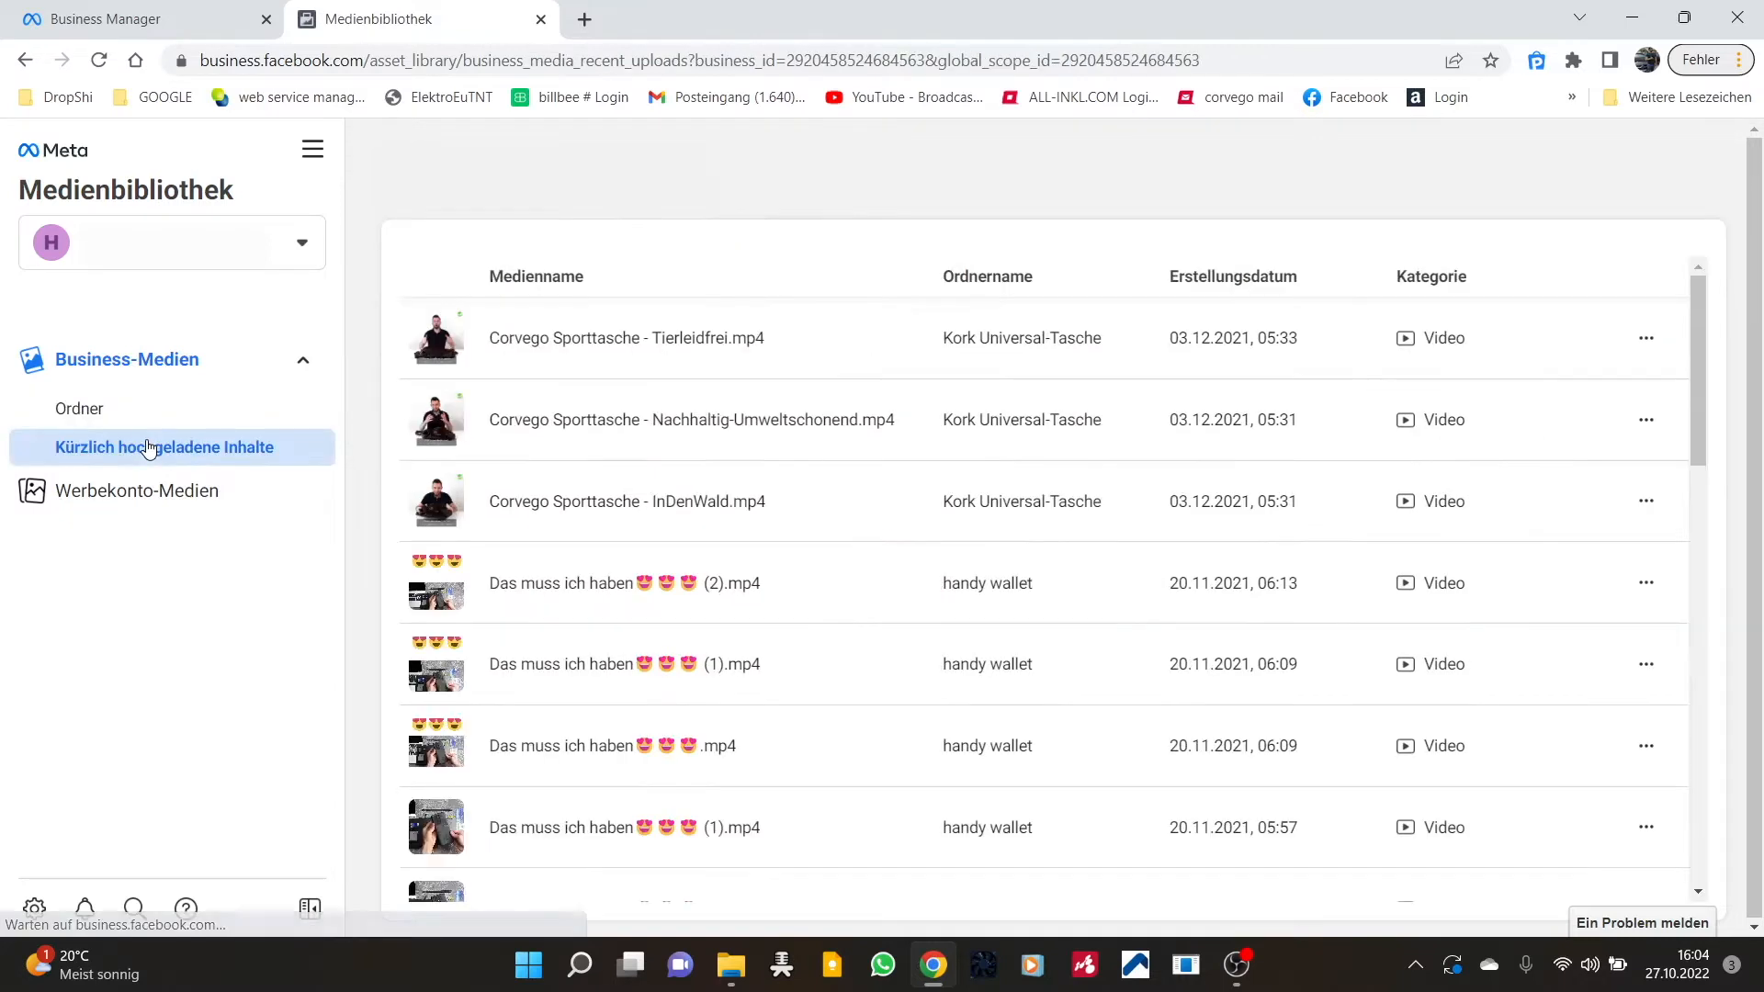
{"action": "left_click", "coordinate": [123, 400]}
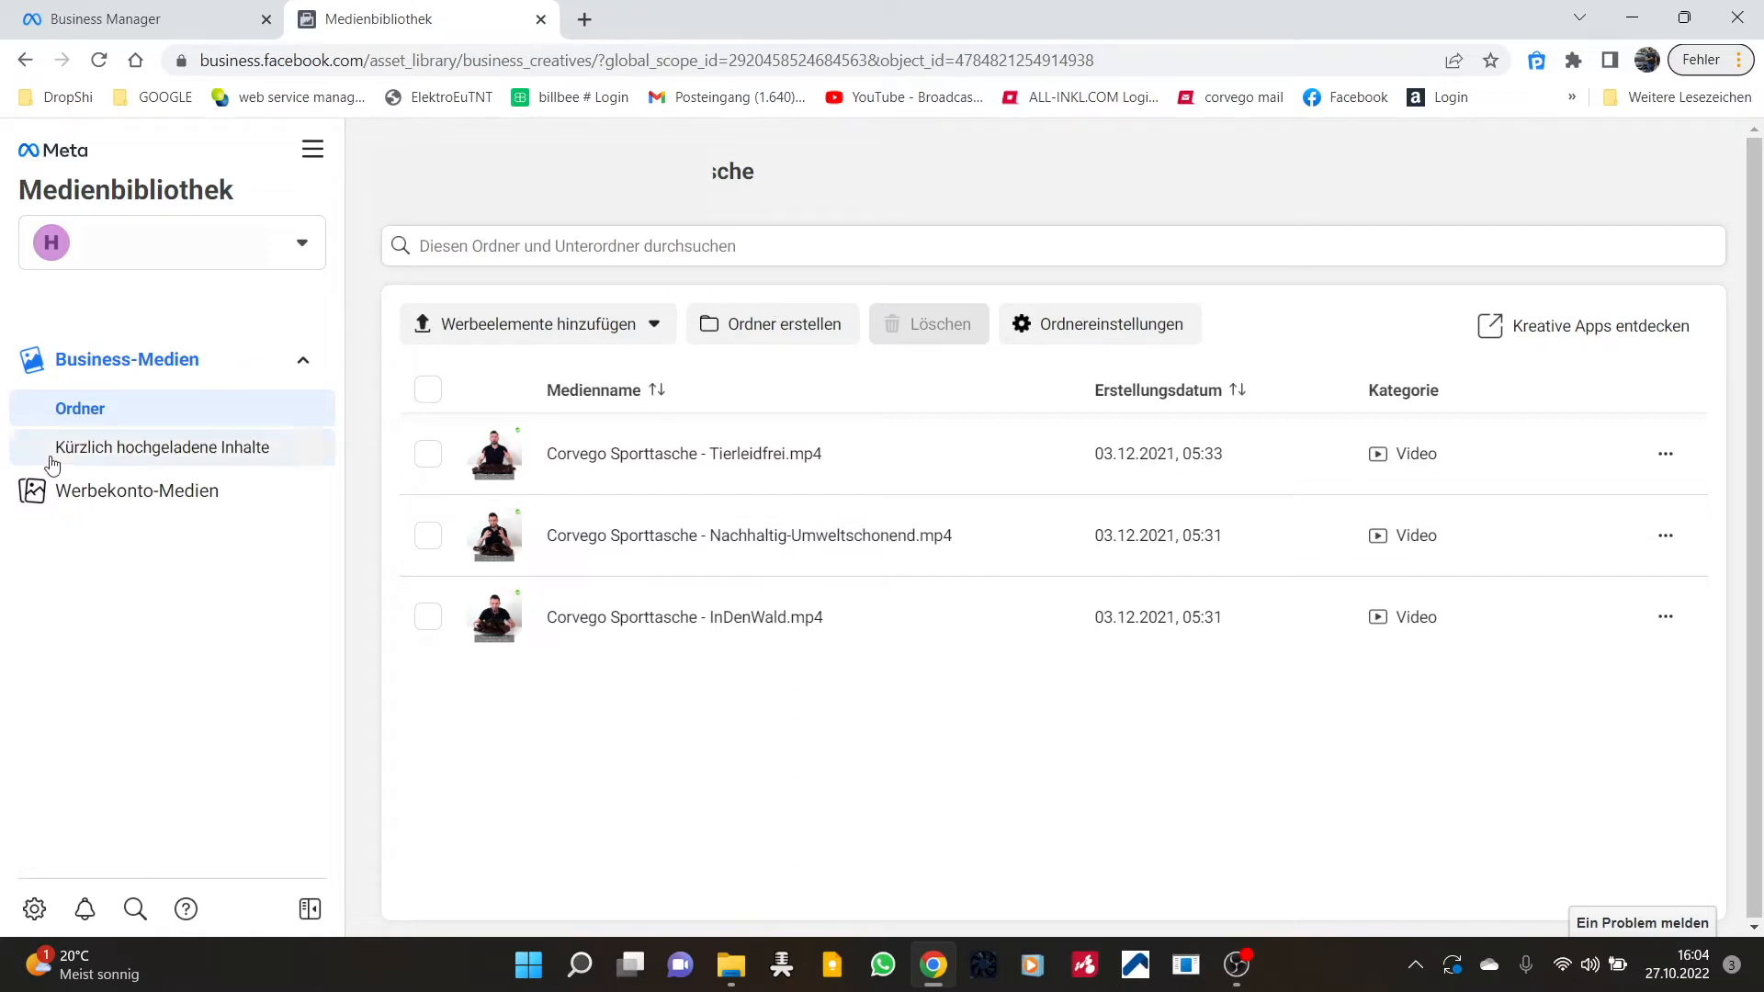
{"action": "left_click", "coordinate": [142, 490]}
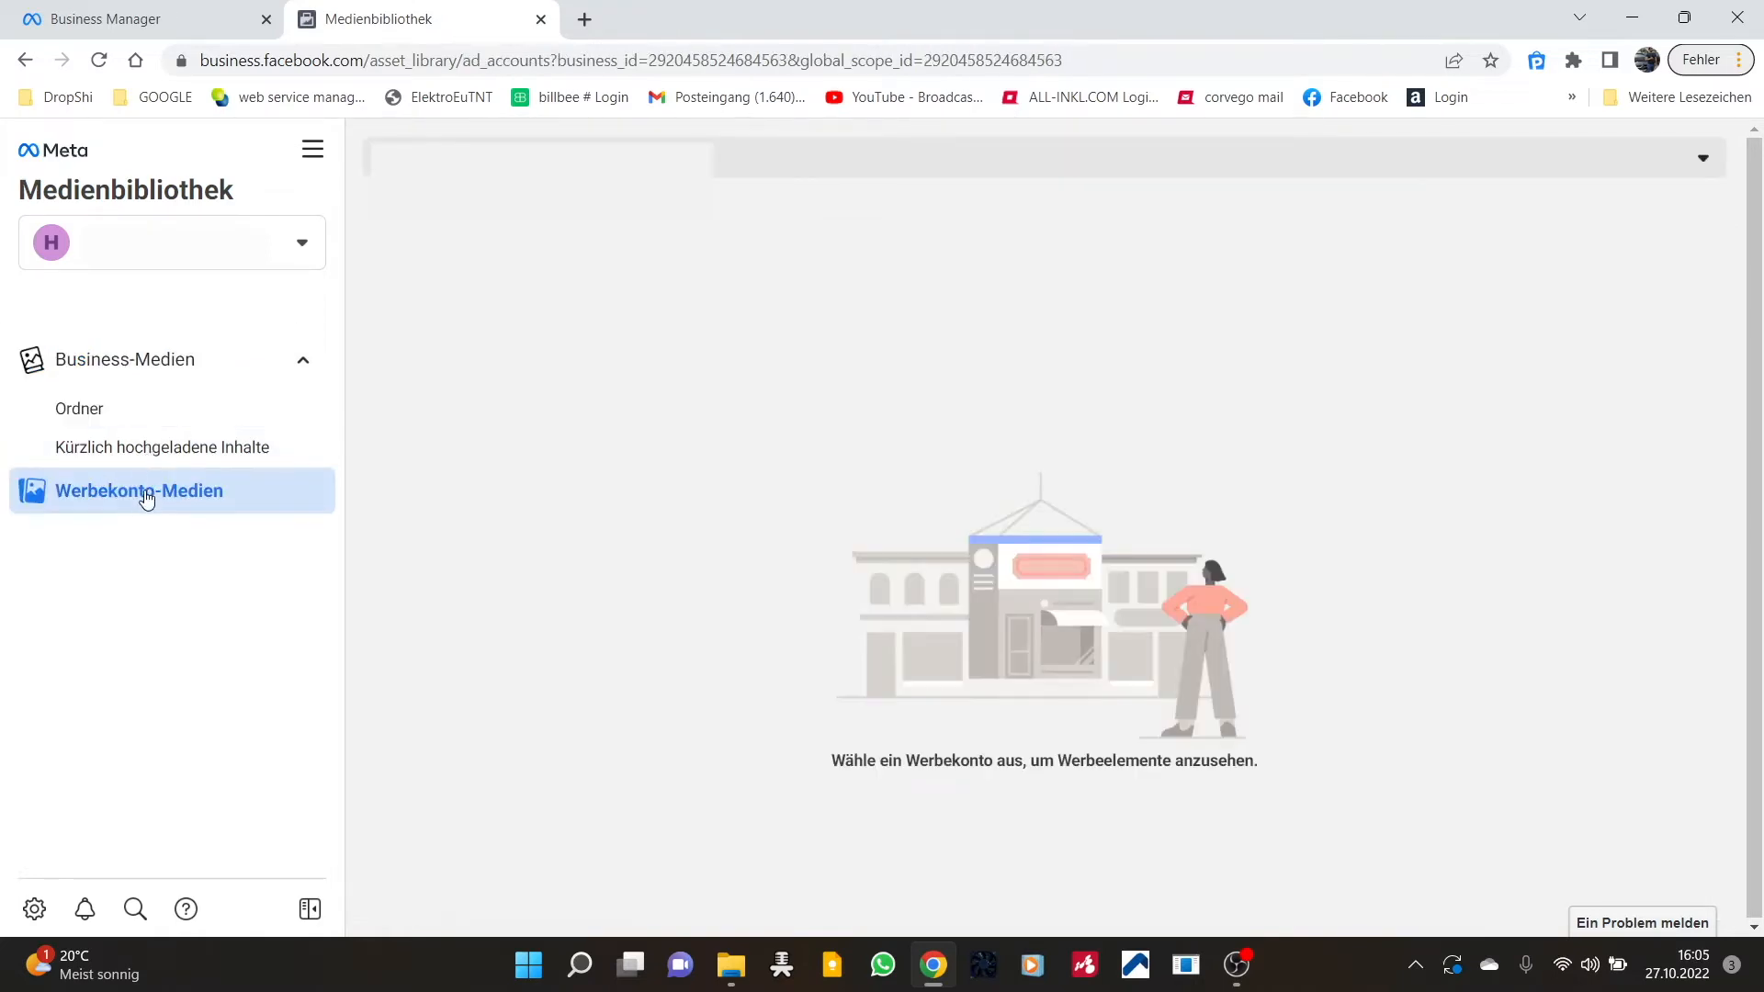
{"action": "left_click", "coordinate": [152, 445]}
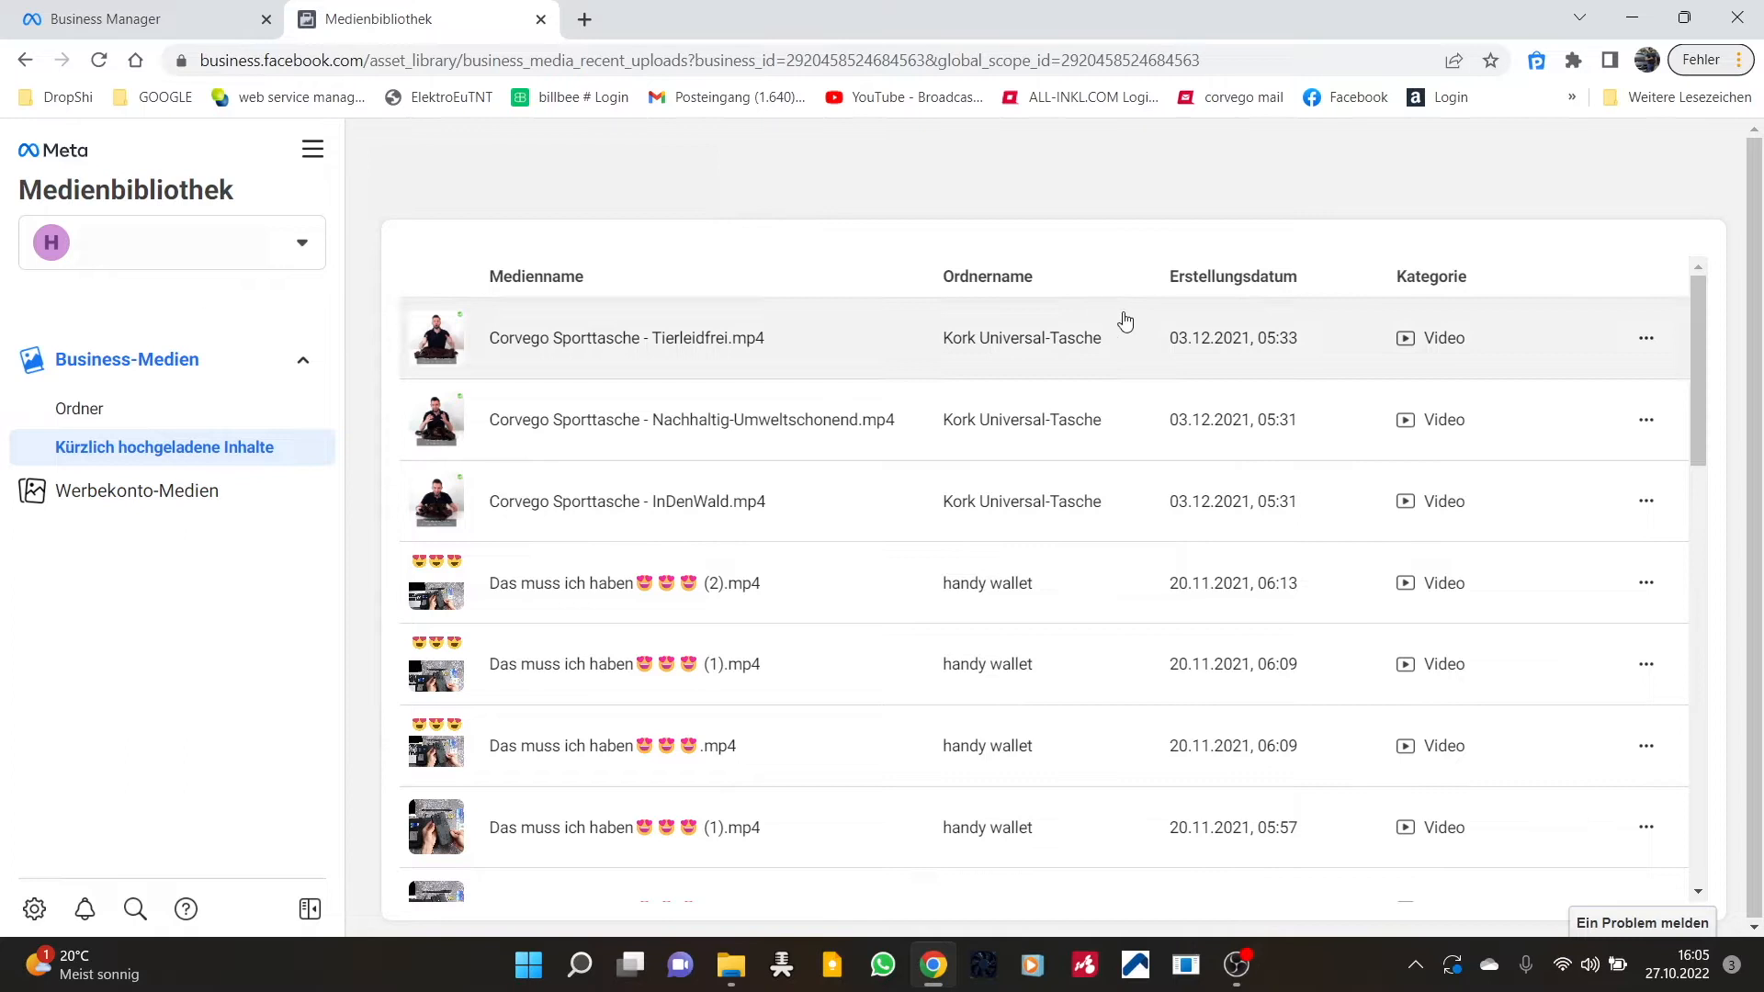
{"action": "left_click", "coordinate": [119, 410]}
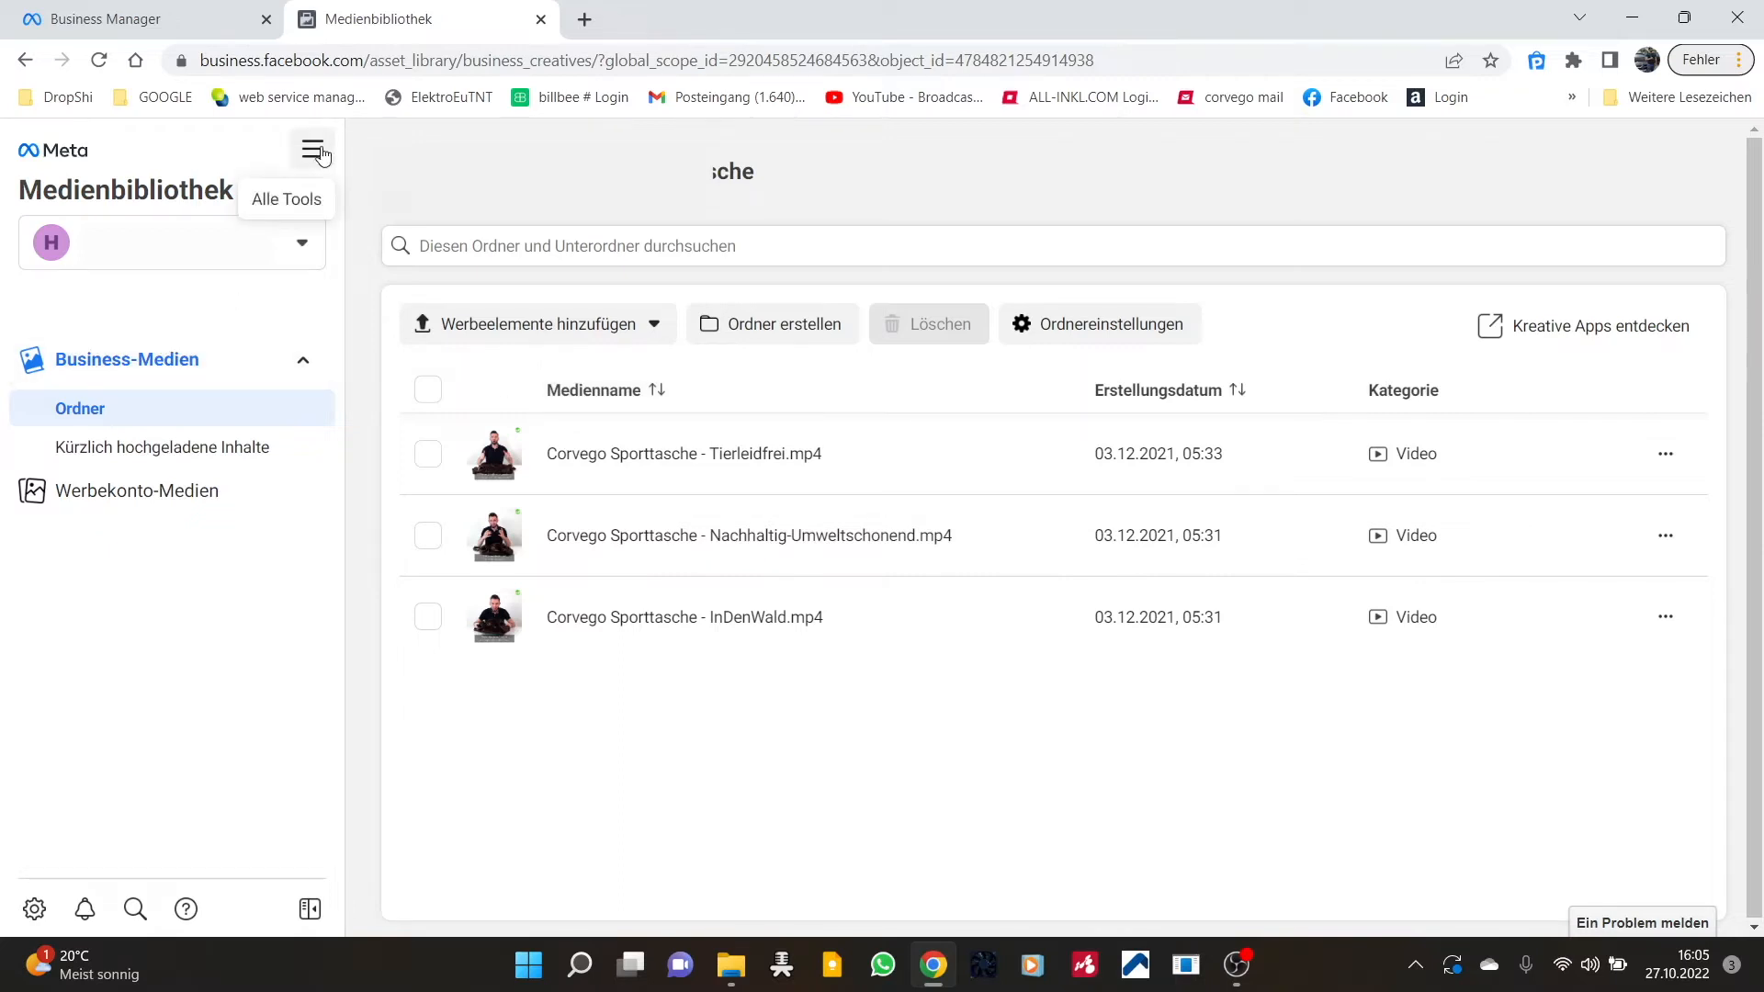
Create a business media folder named "Kork Tasche" at the top level of the media library
{"action": "left_click", "coordinate": [468, 172]}
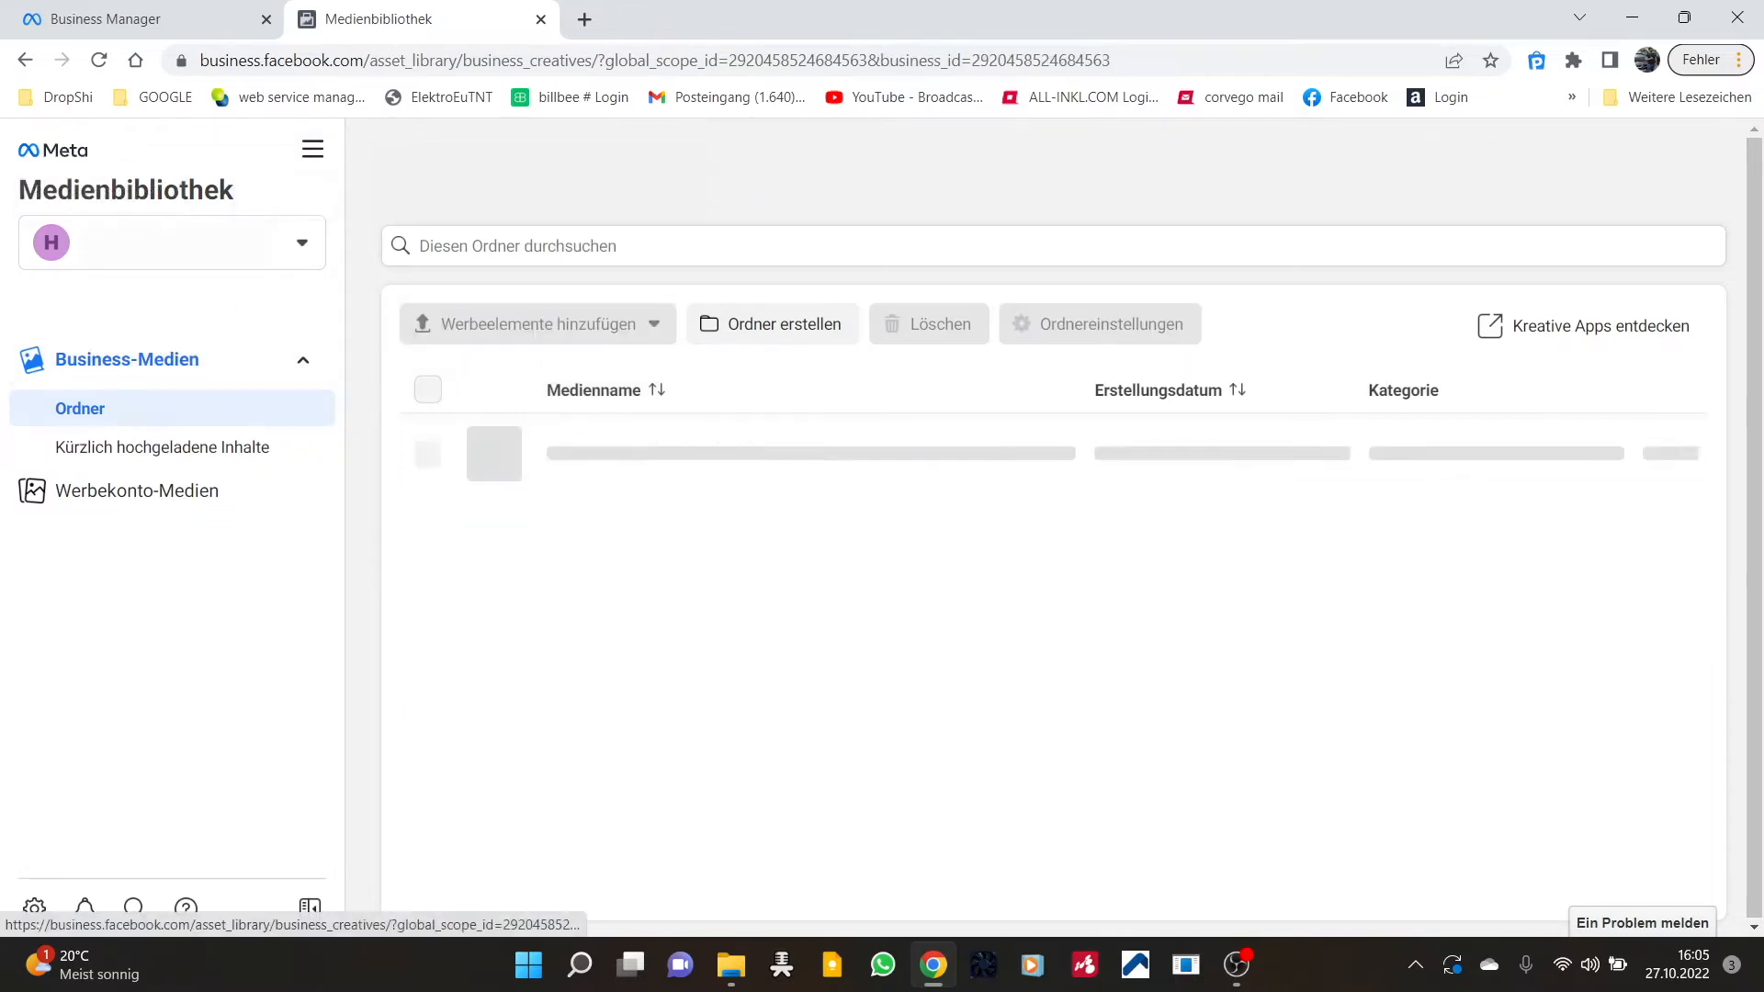
{"action": "left_click", "coordinate": [827, 327]}
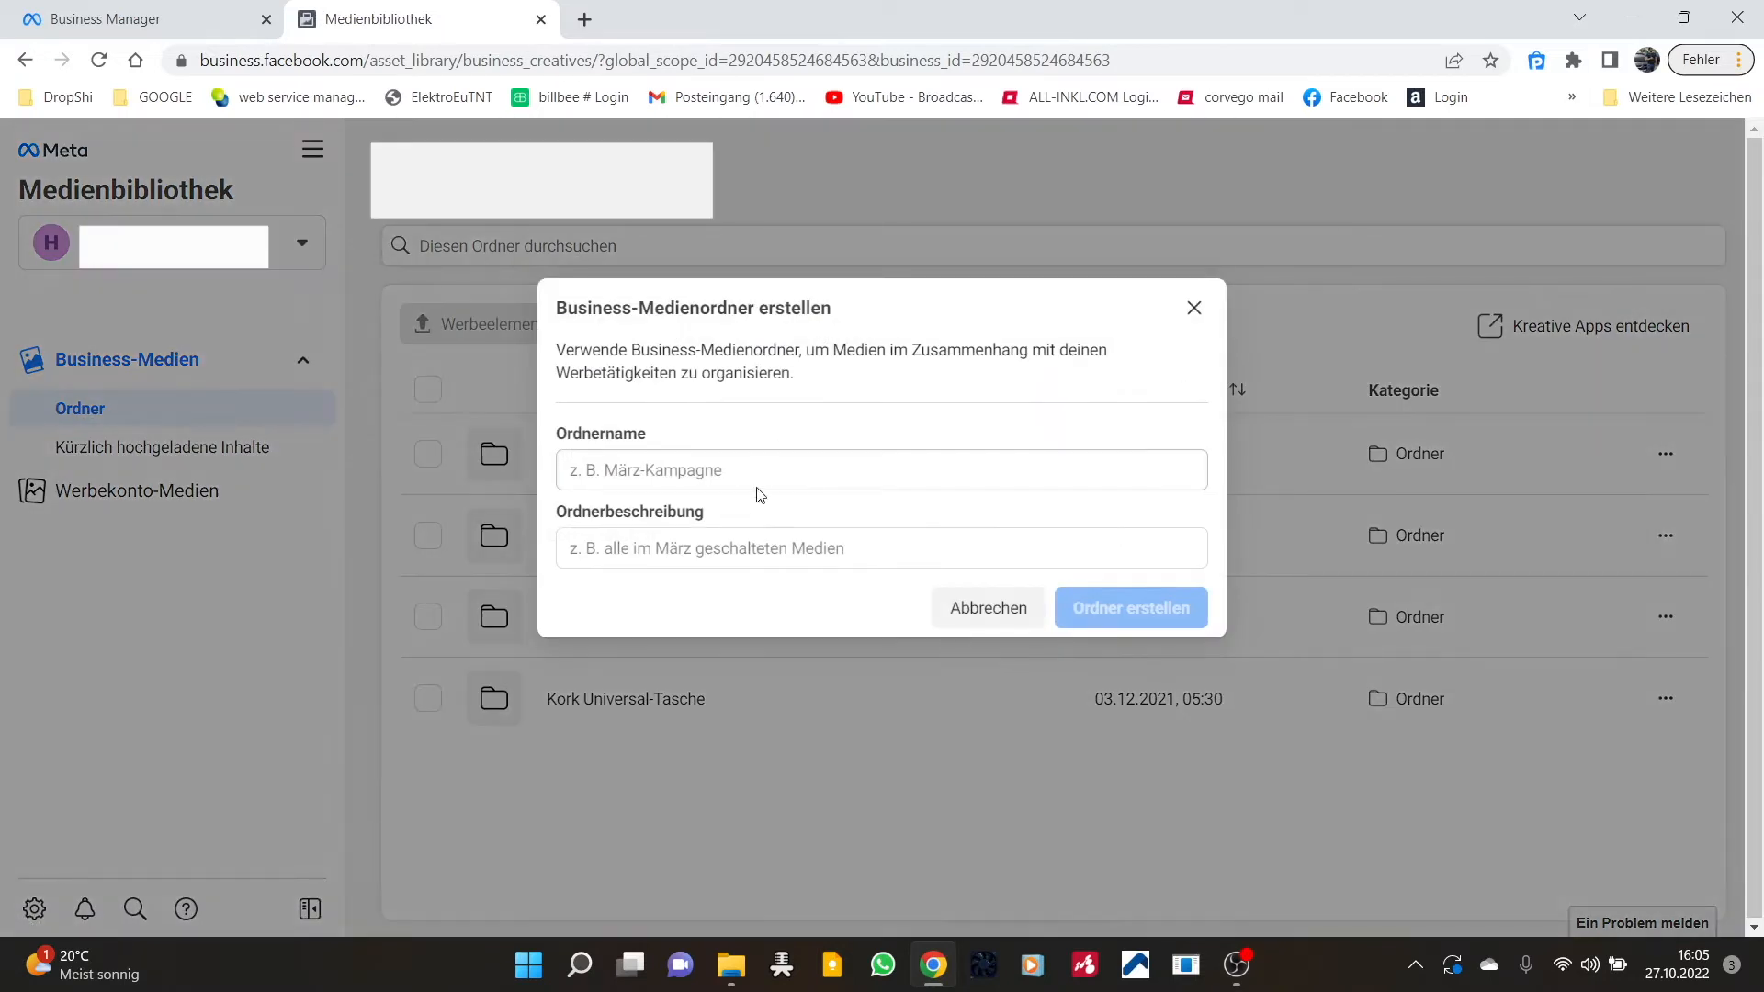
{"action": "left_click", "coordinate": [751, 471]}
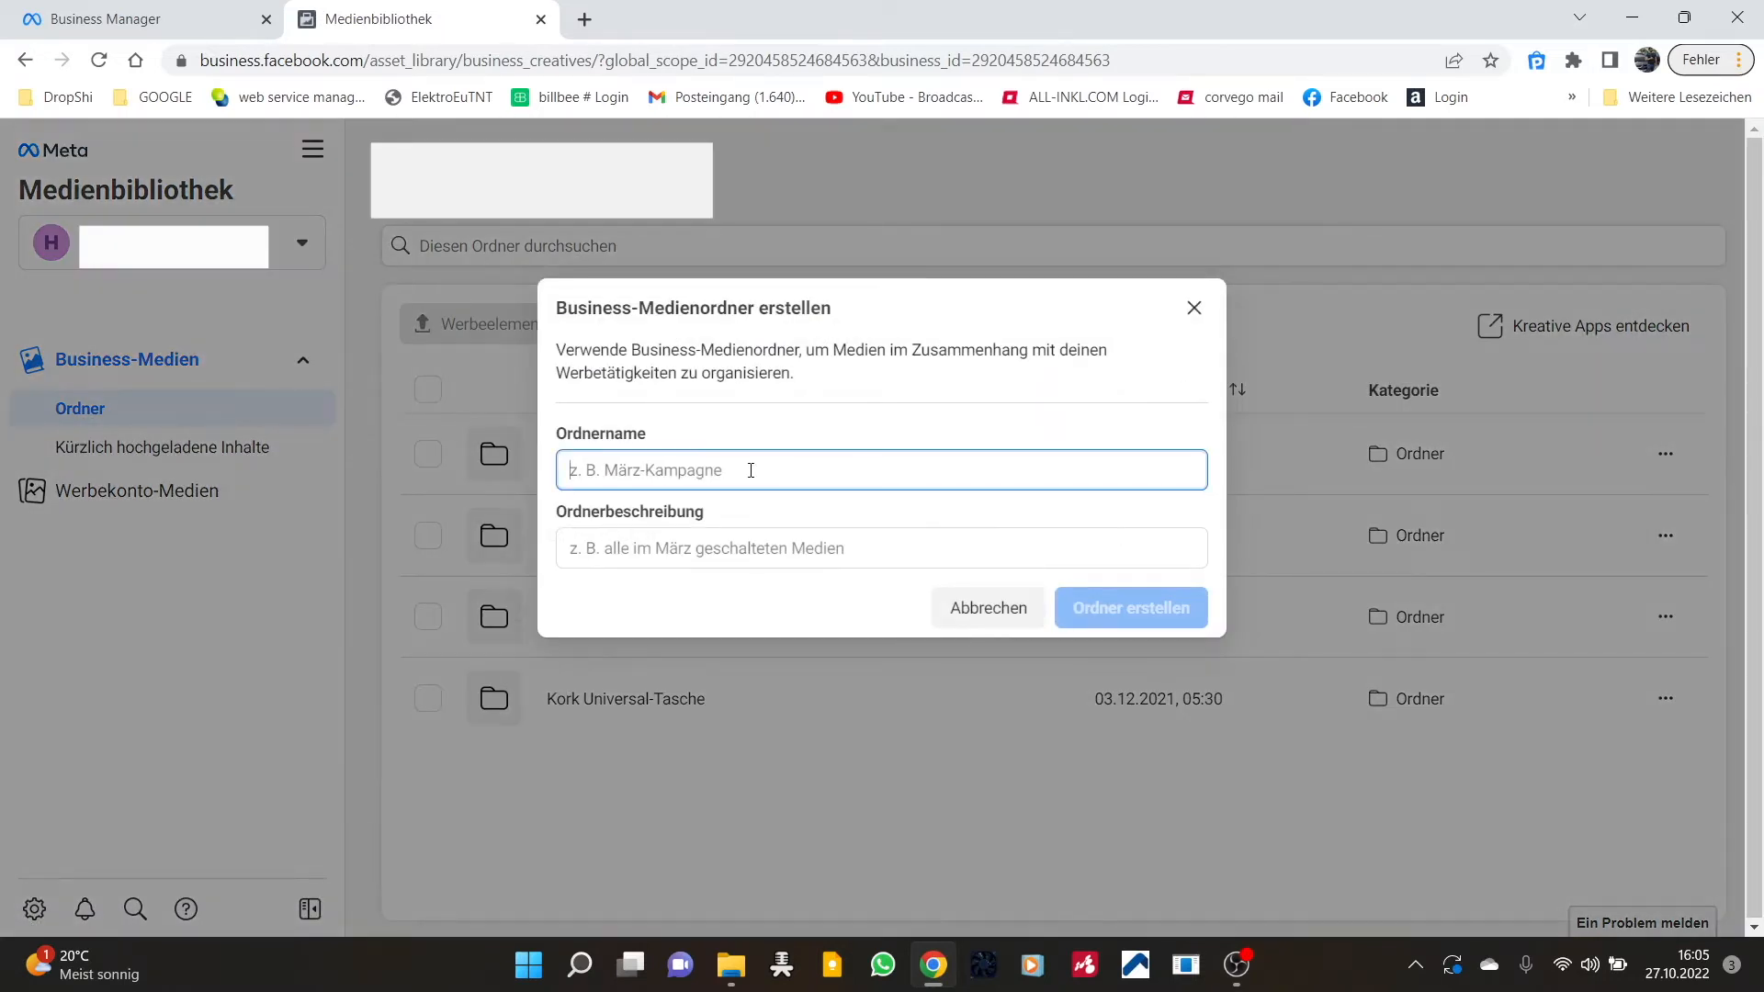
{"action": "type", "text": "Kork Tasche"}
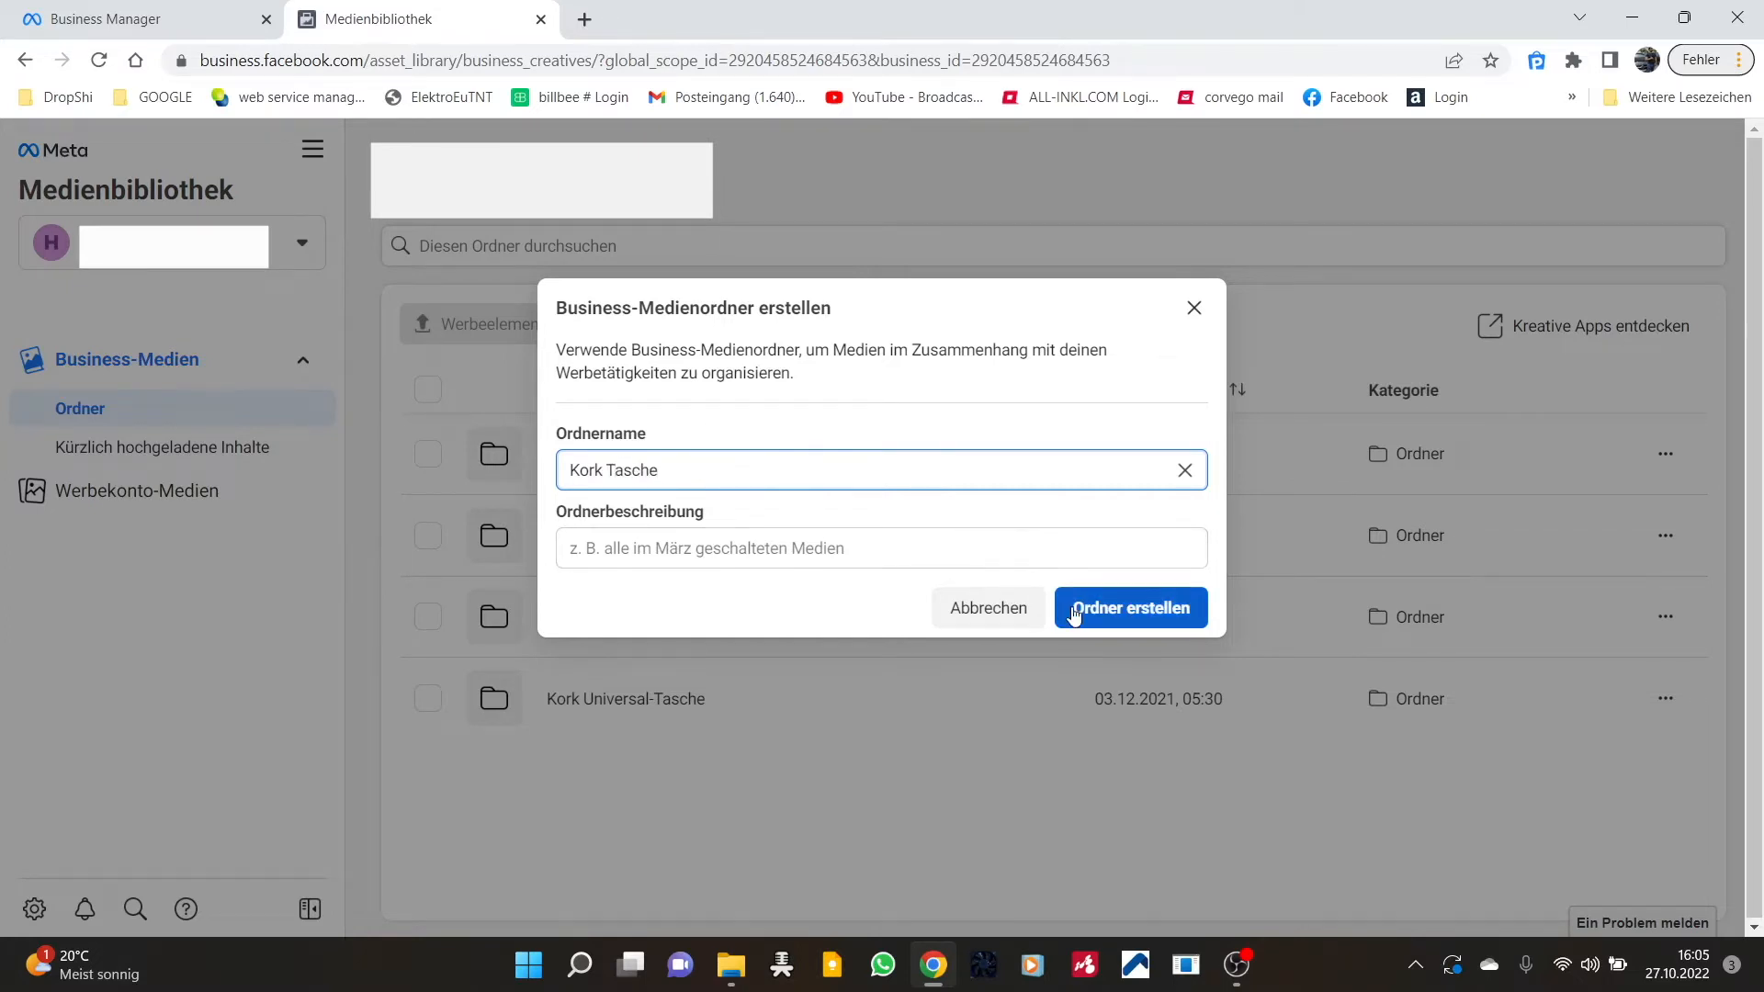
{"action": "left_click", "coordinate": [1167, 610]}
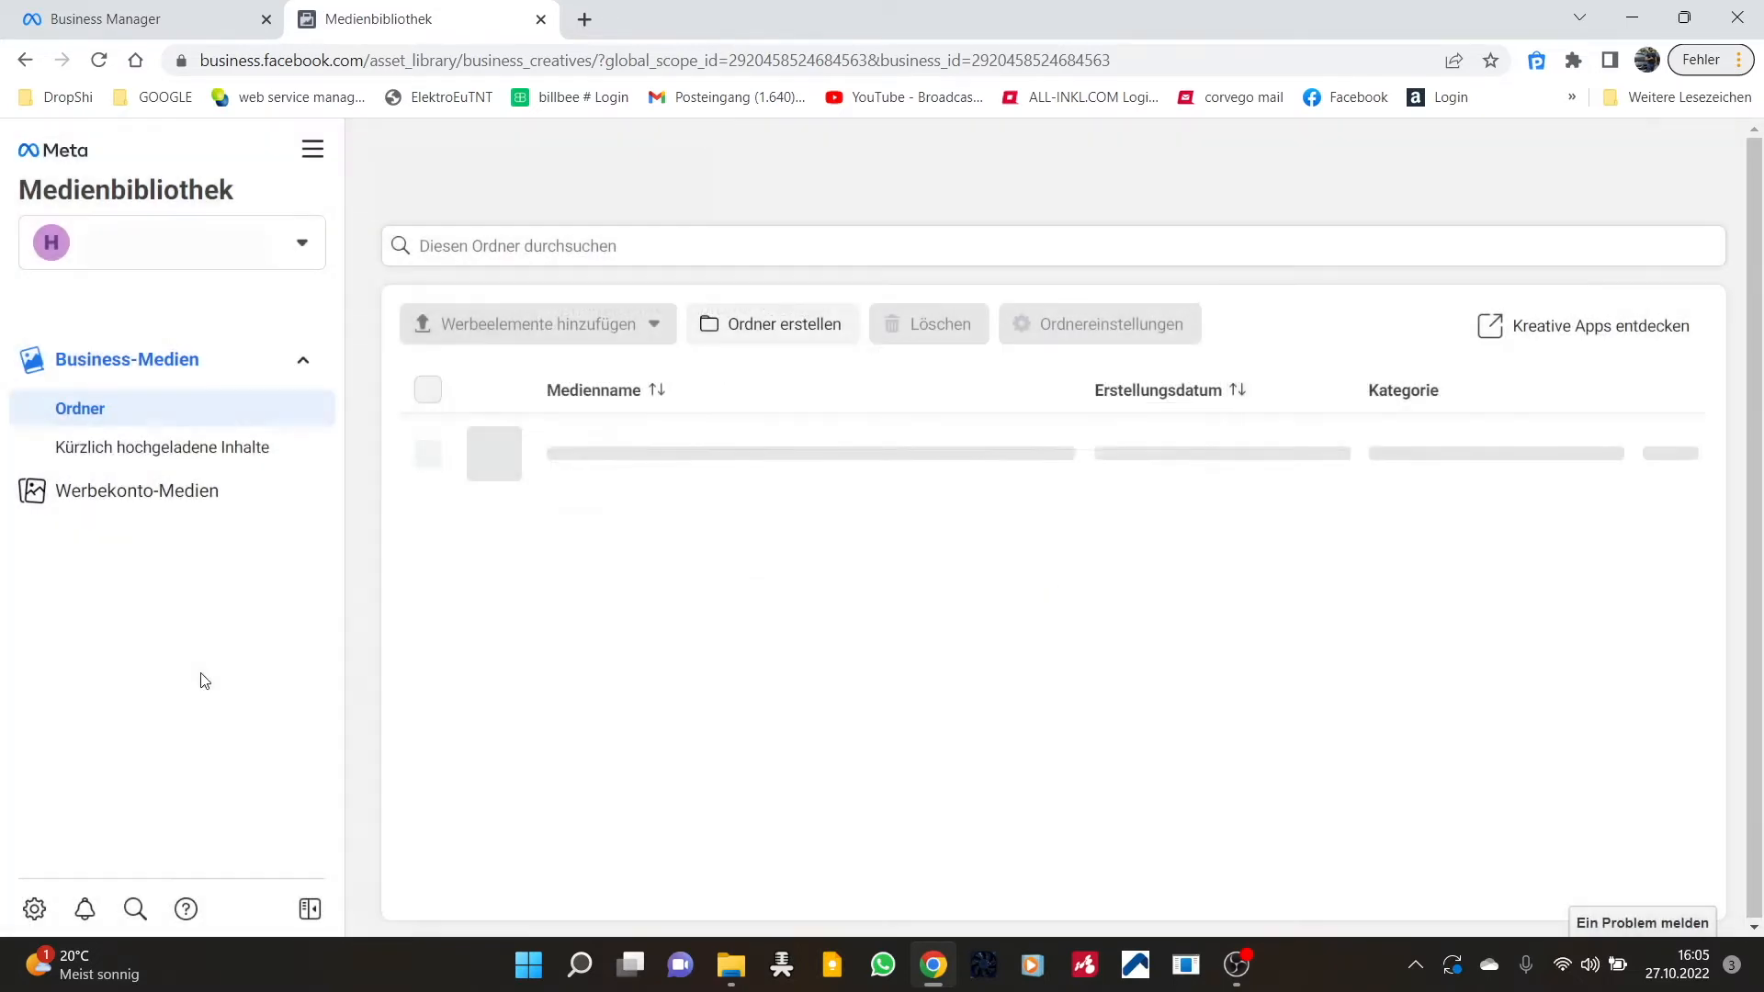
Upload the images GSR08988_720x.jpg, GSR08987_720x.jpg, GSR08984_720x.jpg and GSR08986_2000x.jpg from the computer into the new Kork Tasche folder
{"action": "left_click", "coordinate": [626, 707]}
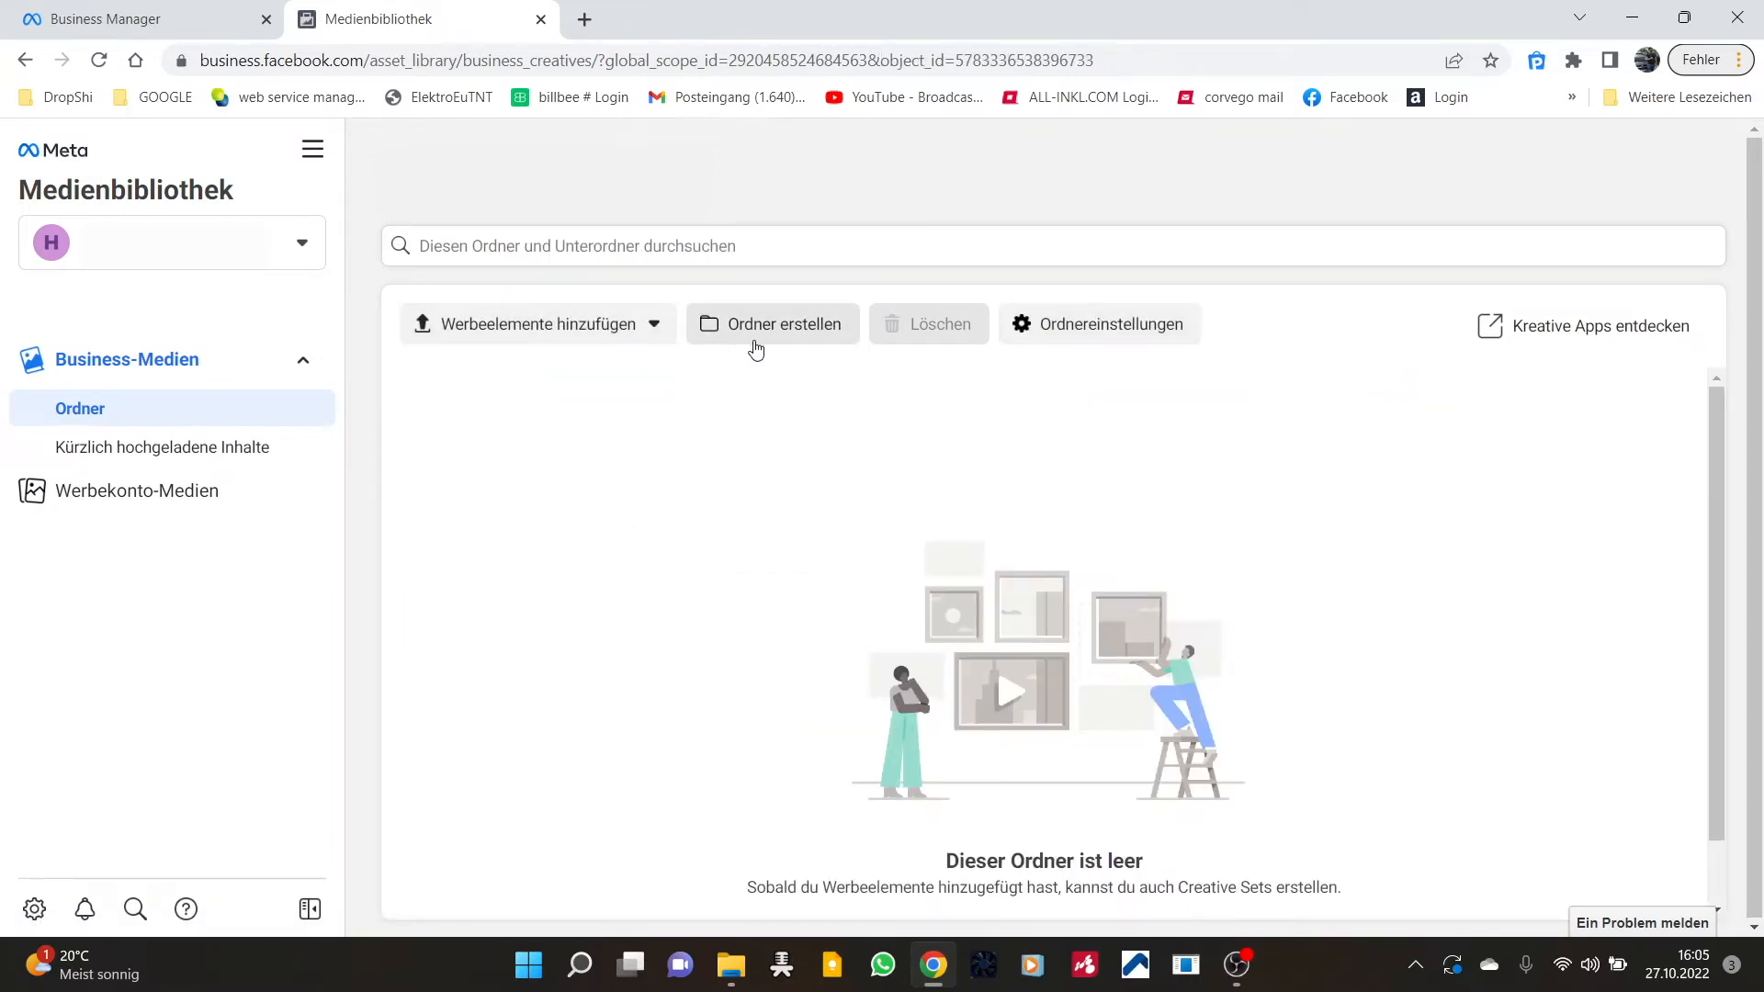
{"action": "left_click", "coordinate": [570, 326]}
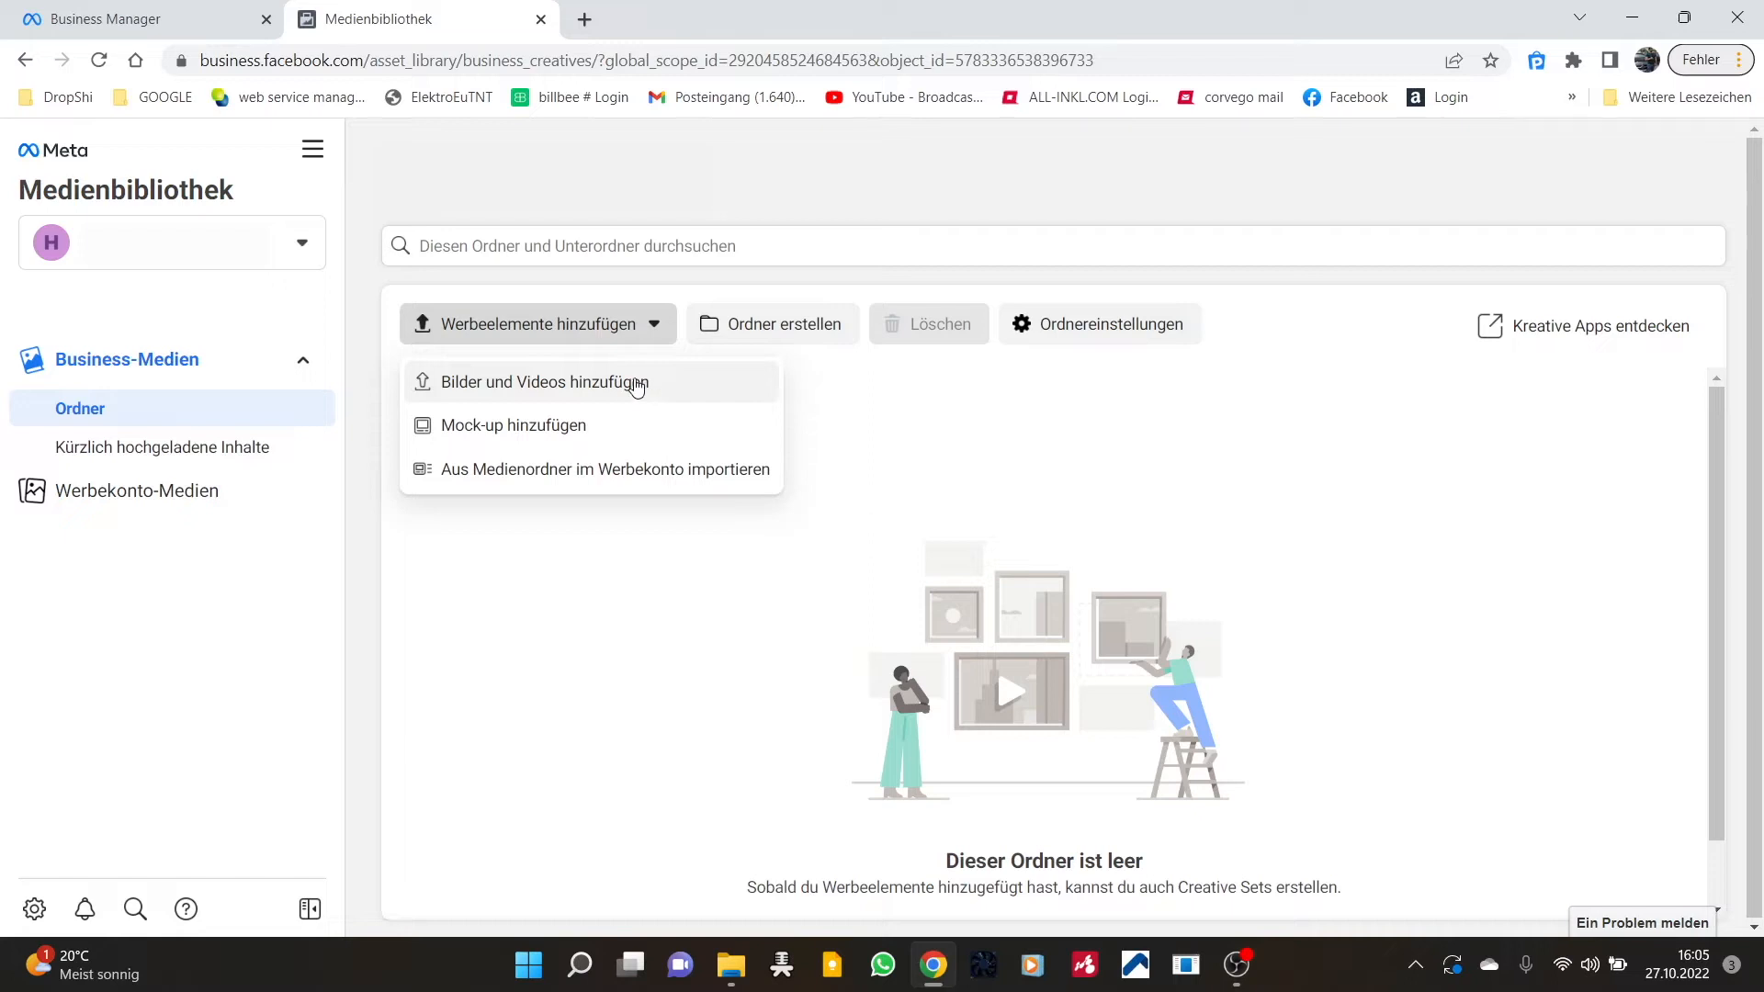
{"action": "left_click", "coordinate": [577, 386]}
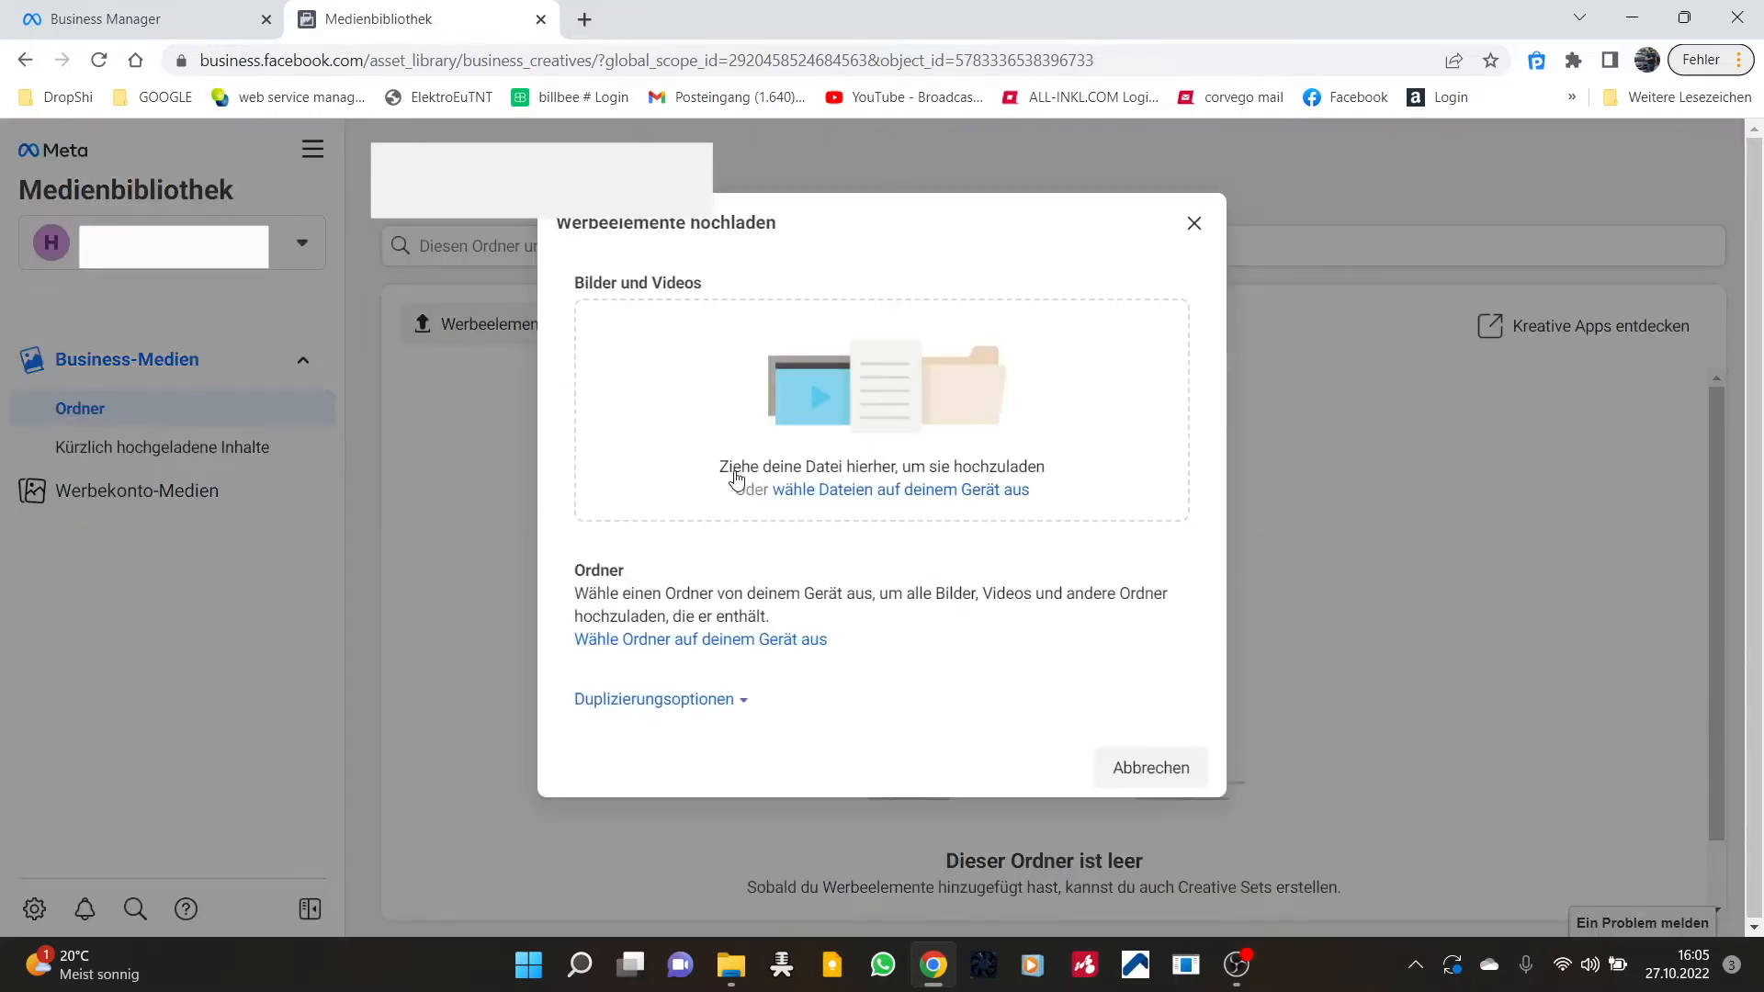
{"action": "left_click", "coordinate": [782, 965]}
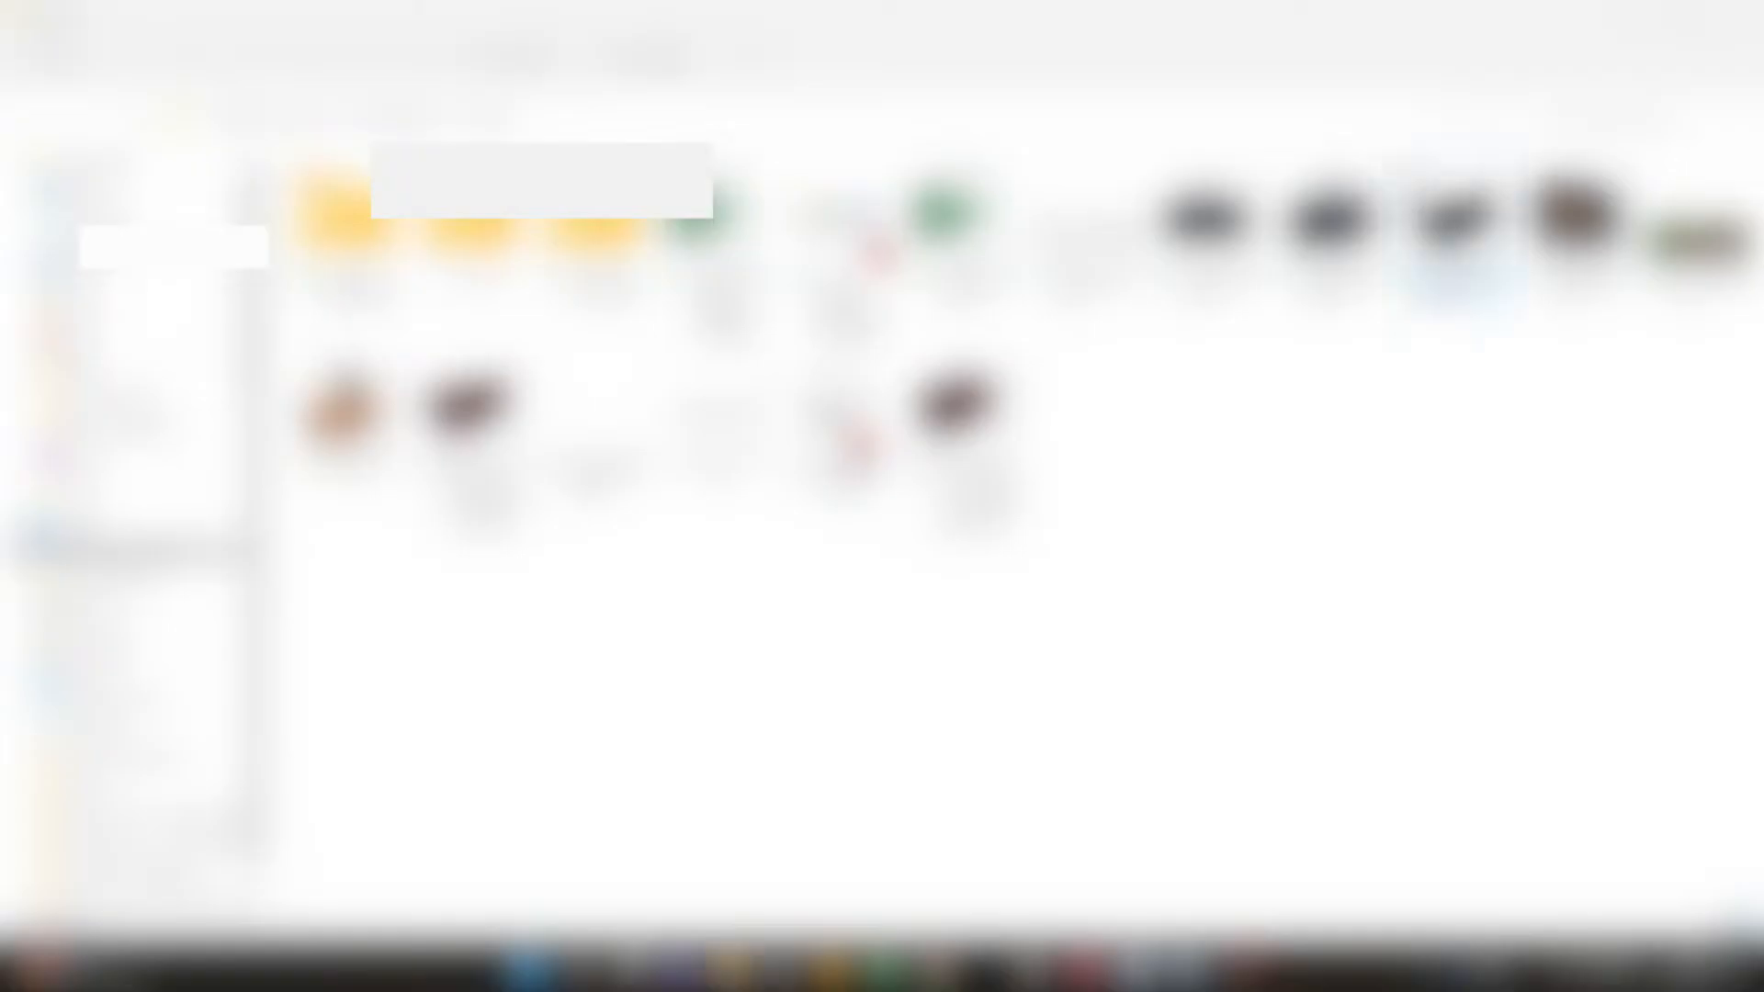
{"action": "left_click_drag", "start_coordinate": [1618, 377], "coordinate": [1139, 147]}
{"action": "left_click_drag", "start_coordinate": [1195, 14], "coordinate": [662, 133]}
{"action": "left_click_drag", "start_coordinate": [984, 441], "coordinate": [1002, 496]}
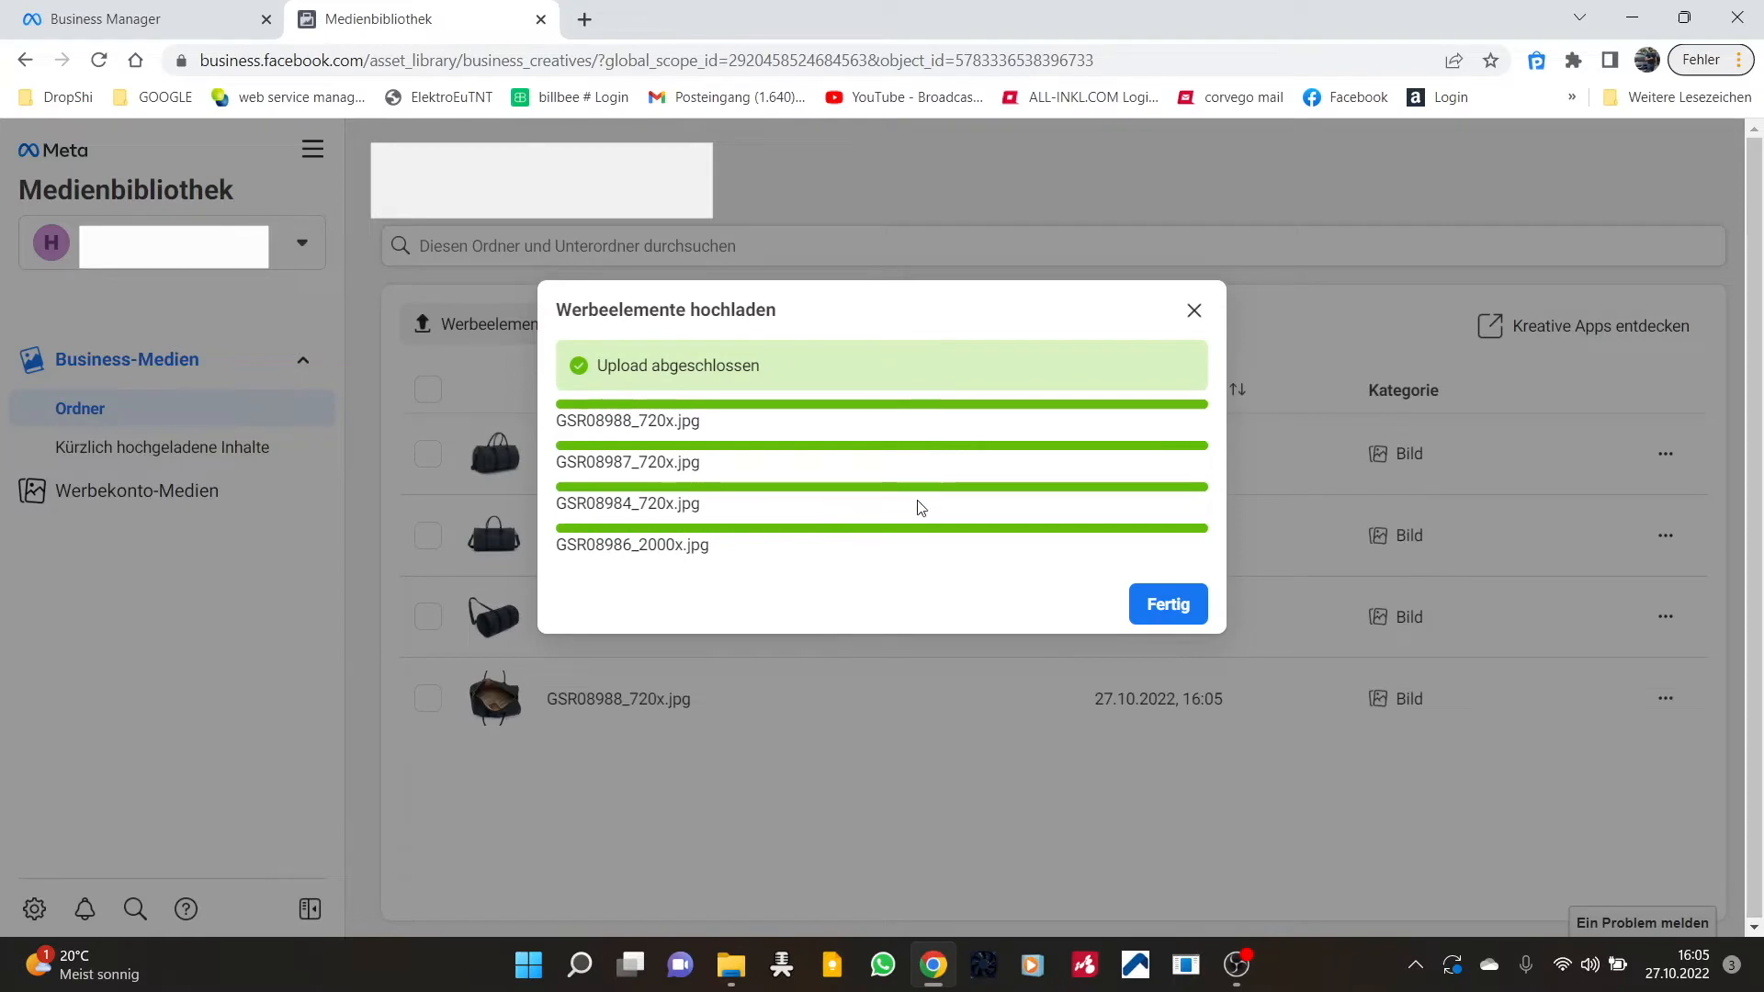
{"action": "left_click", "coordinate": [1143, 629]}
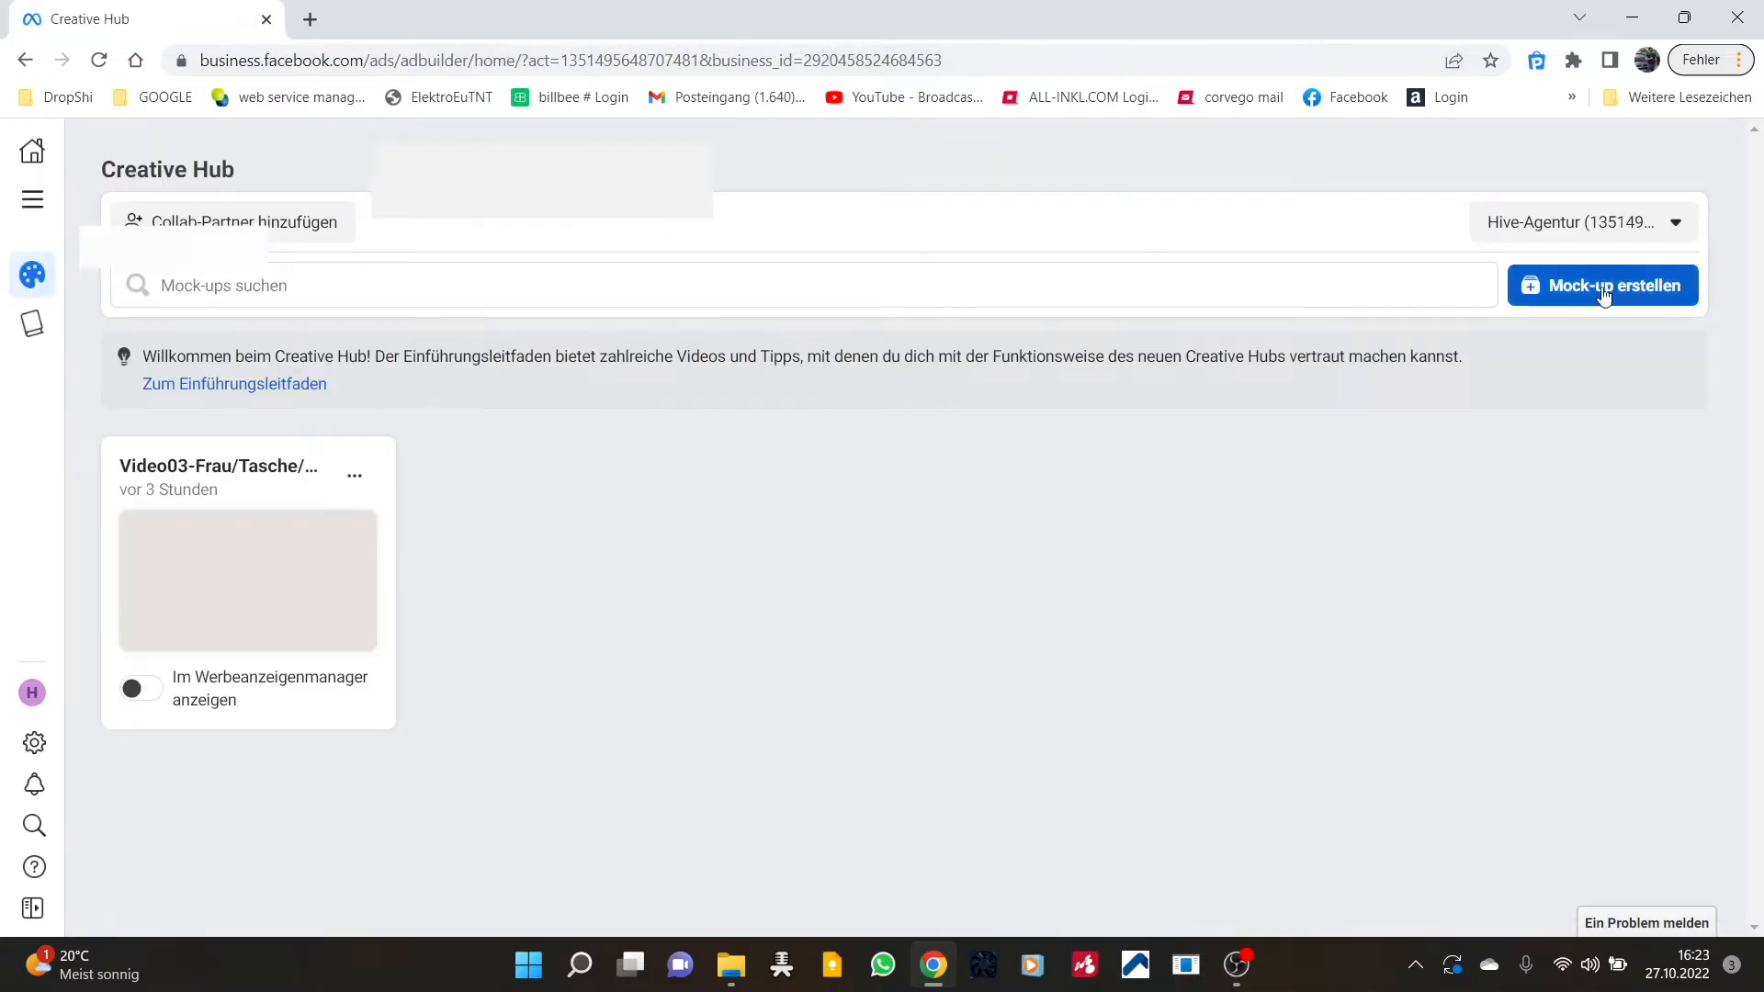
Switch Creative Hub to the Corvego ad account and create a new mock-up there
{"action": "left_click", "coordinate": [1563, 222]}
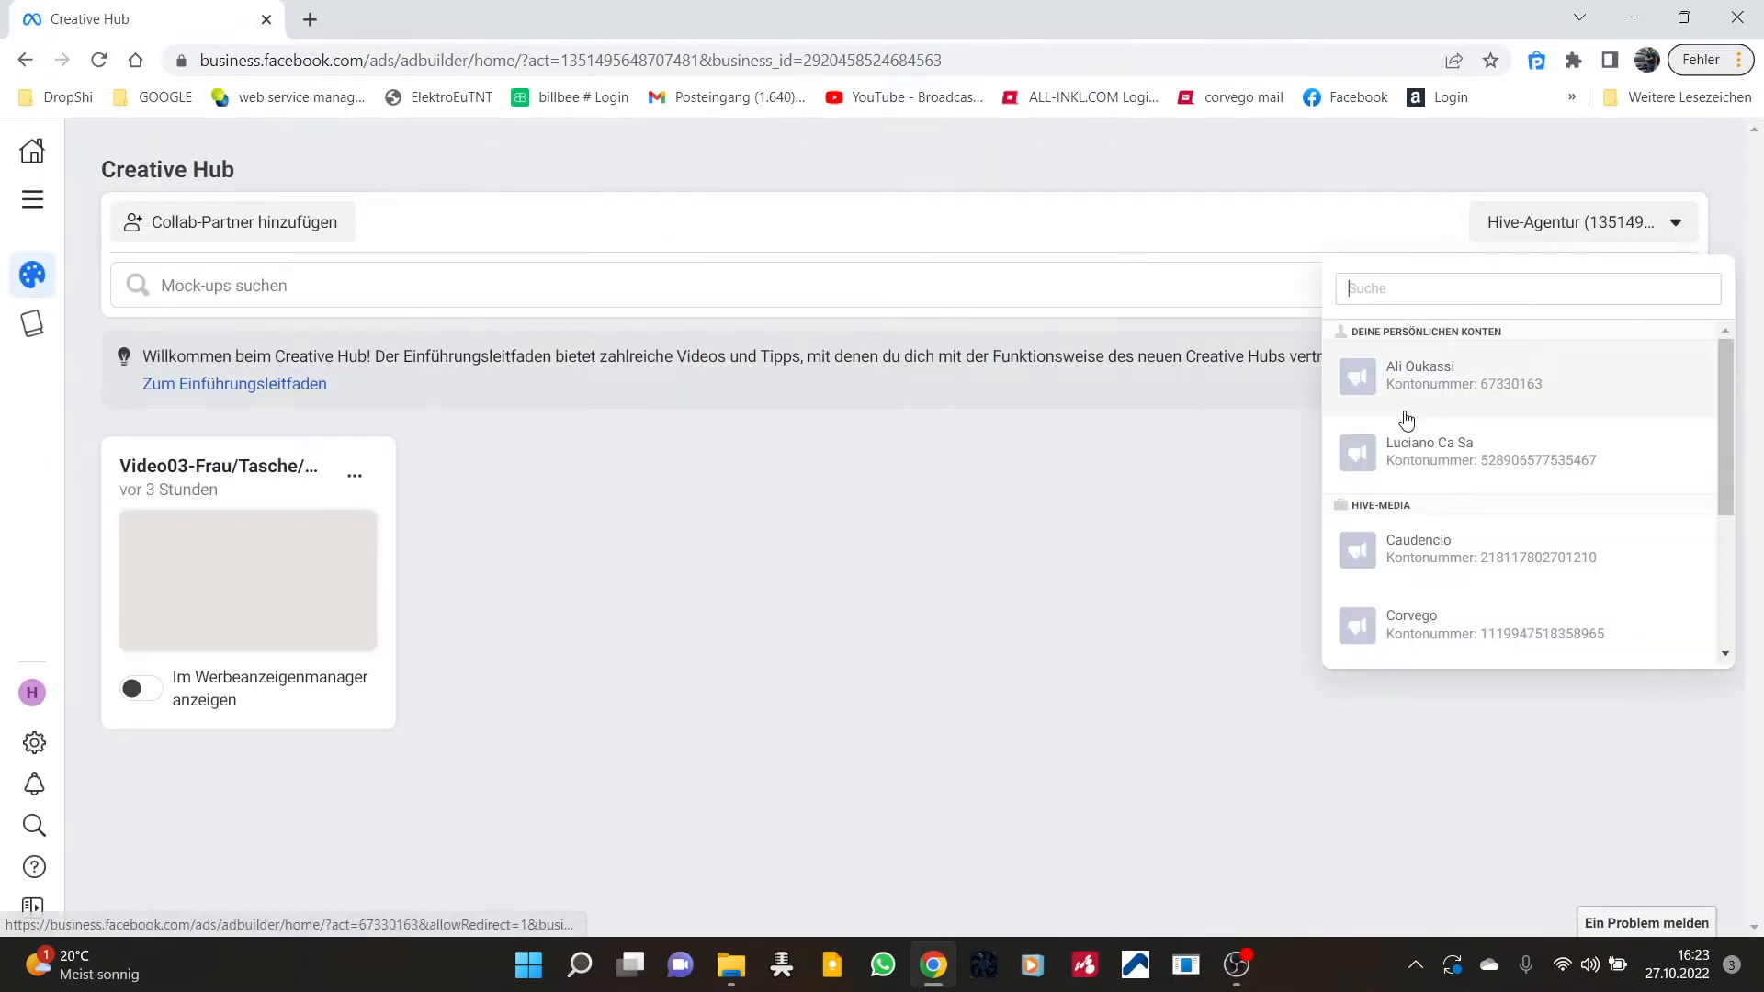
{"action": "left_click", "coordinate": [1415, 629]}
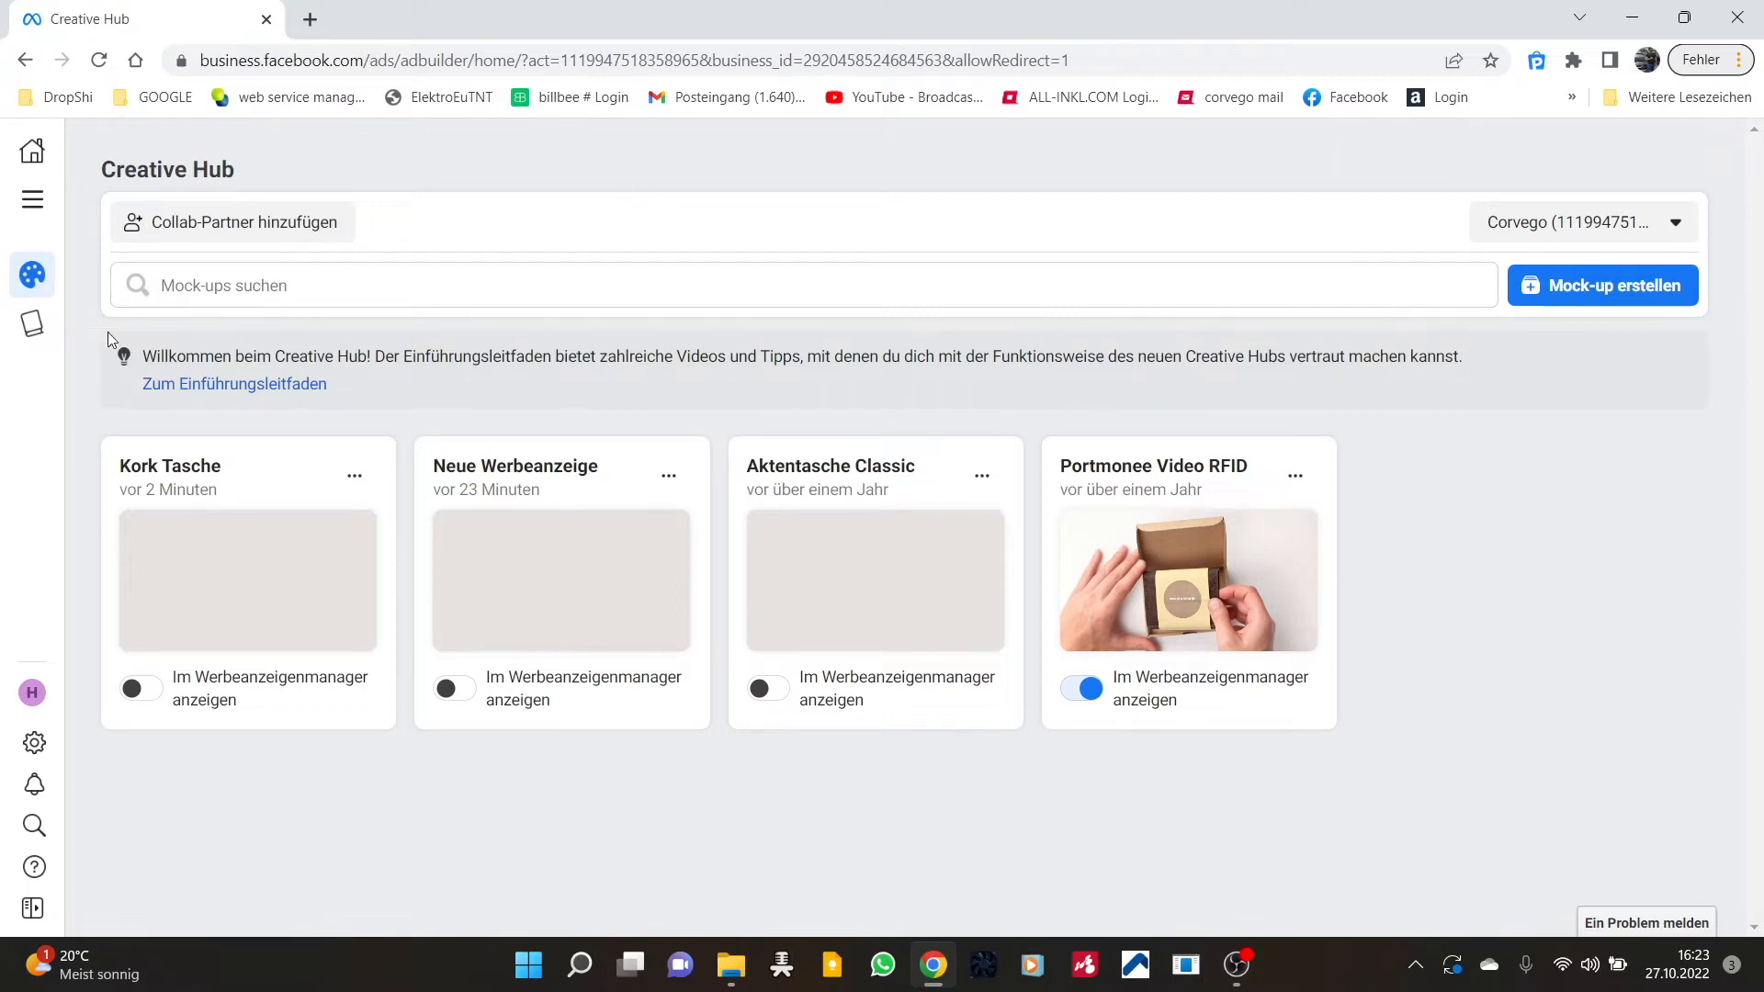
{"action": "mouse_move", "coordinate": [32, 324]}
{"action": "left_click", "coordinate": [1600, 290]}
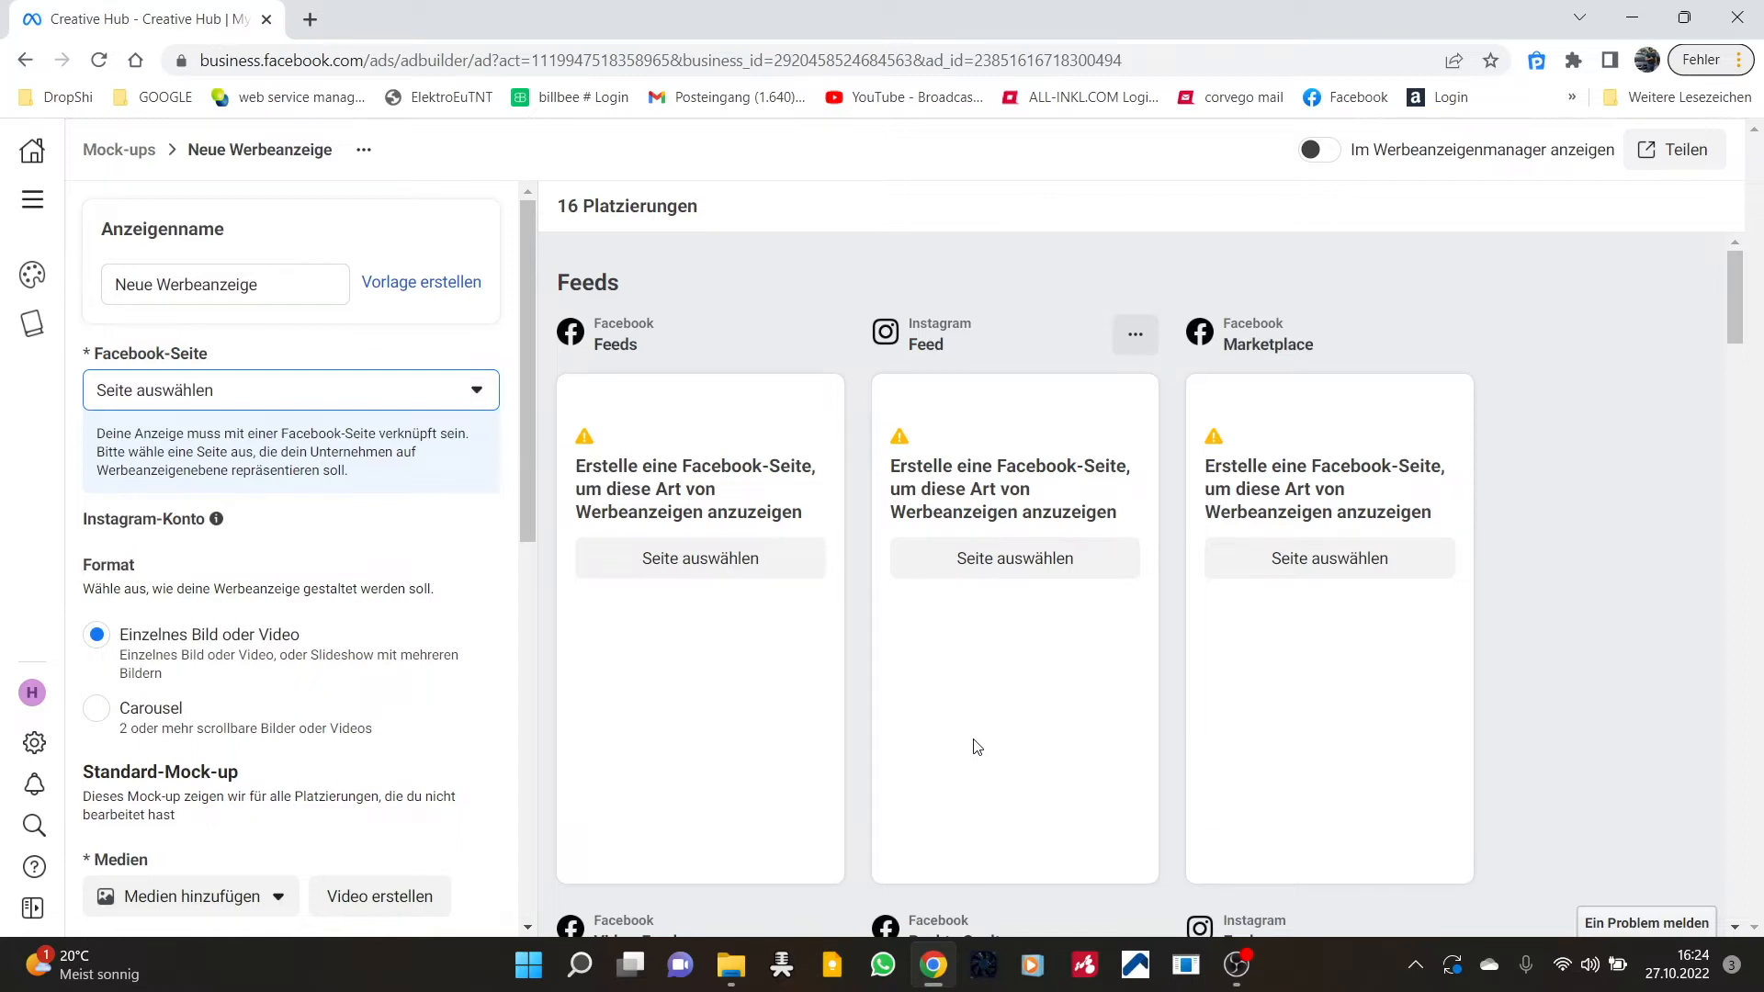
Link the new ad mock-up to the Corvego Facebook page
{"action": "scroll", "coordinate": [336, 429], "scroll_direction": "down", "scroll_amount": 3}
{"action": "scroll", "coordinate": [338, 430], "scroll_direction": "up", "scroll_amount": 3}
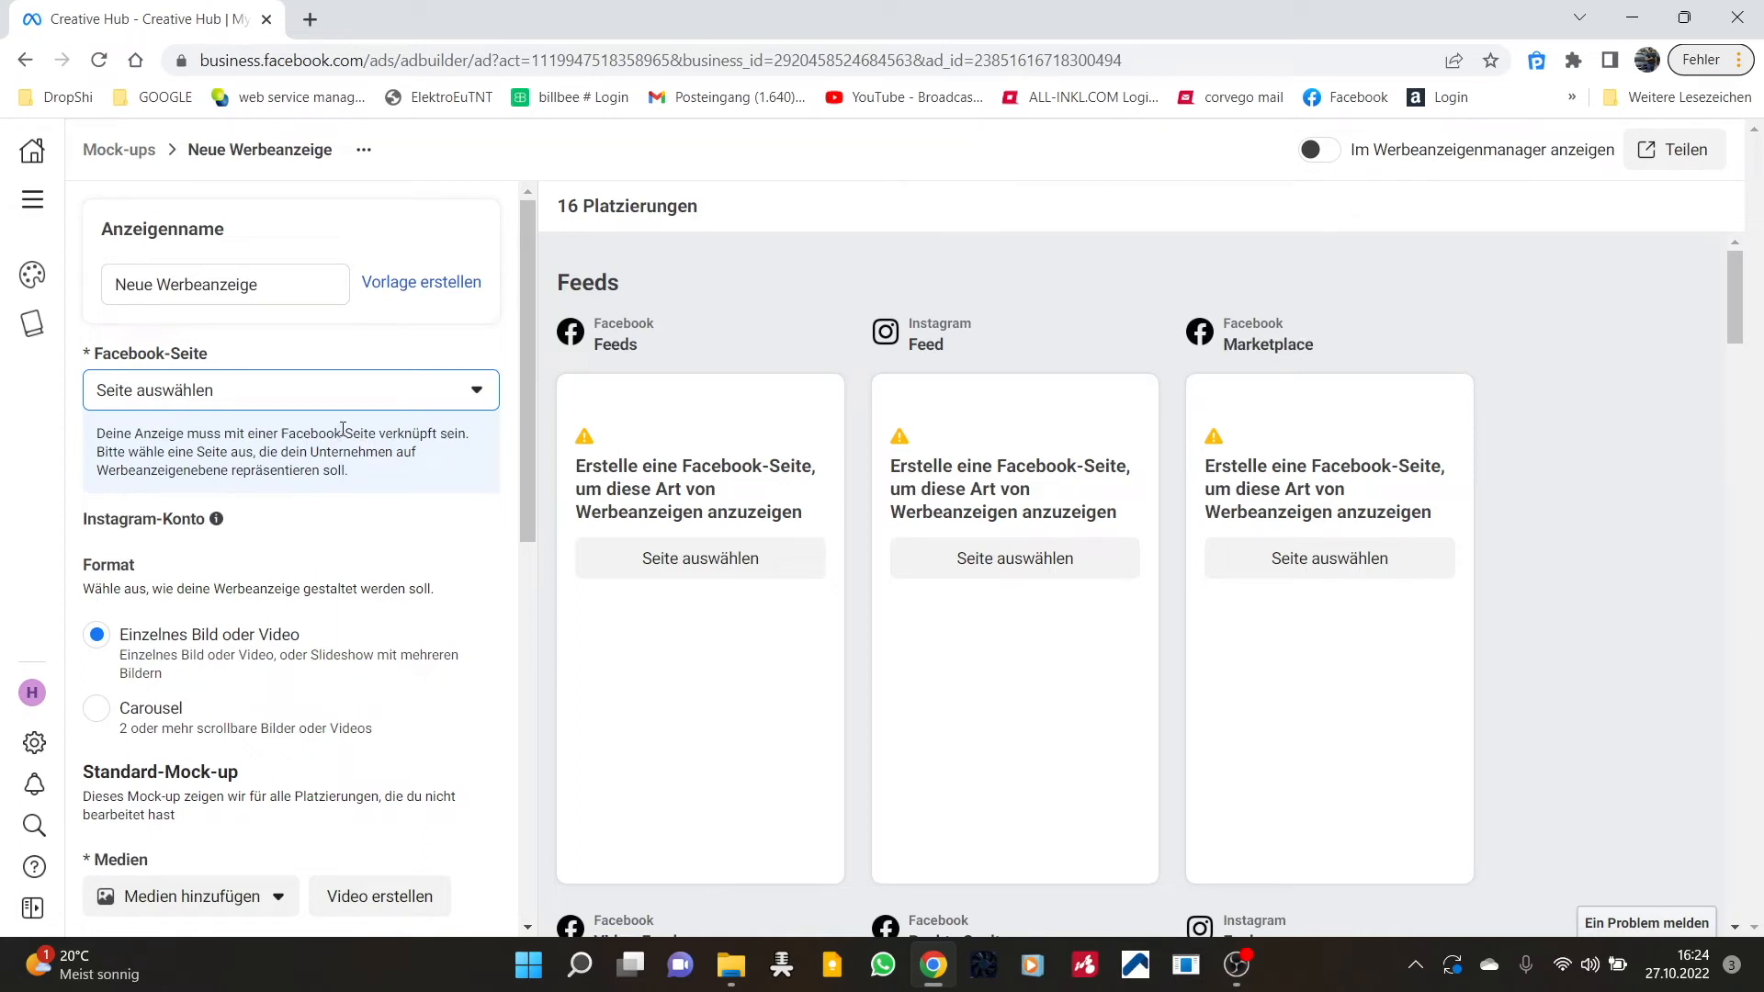
{"action": "left_click", "coordinate": [255, 388]}
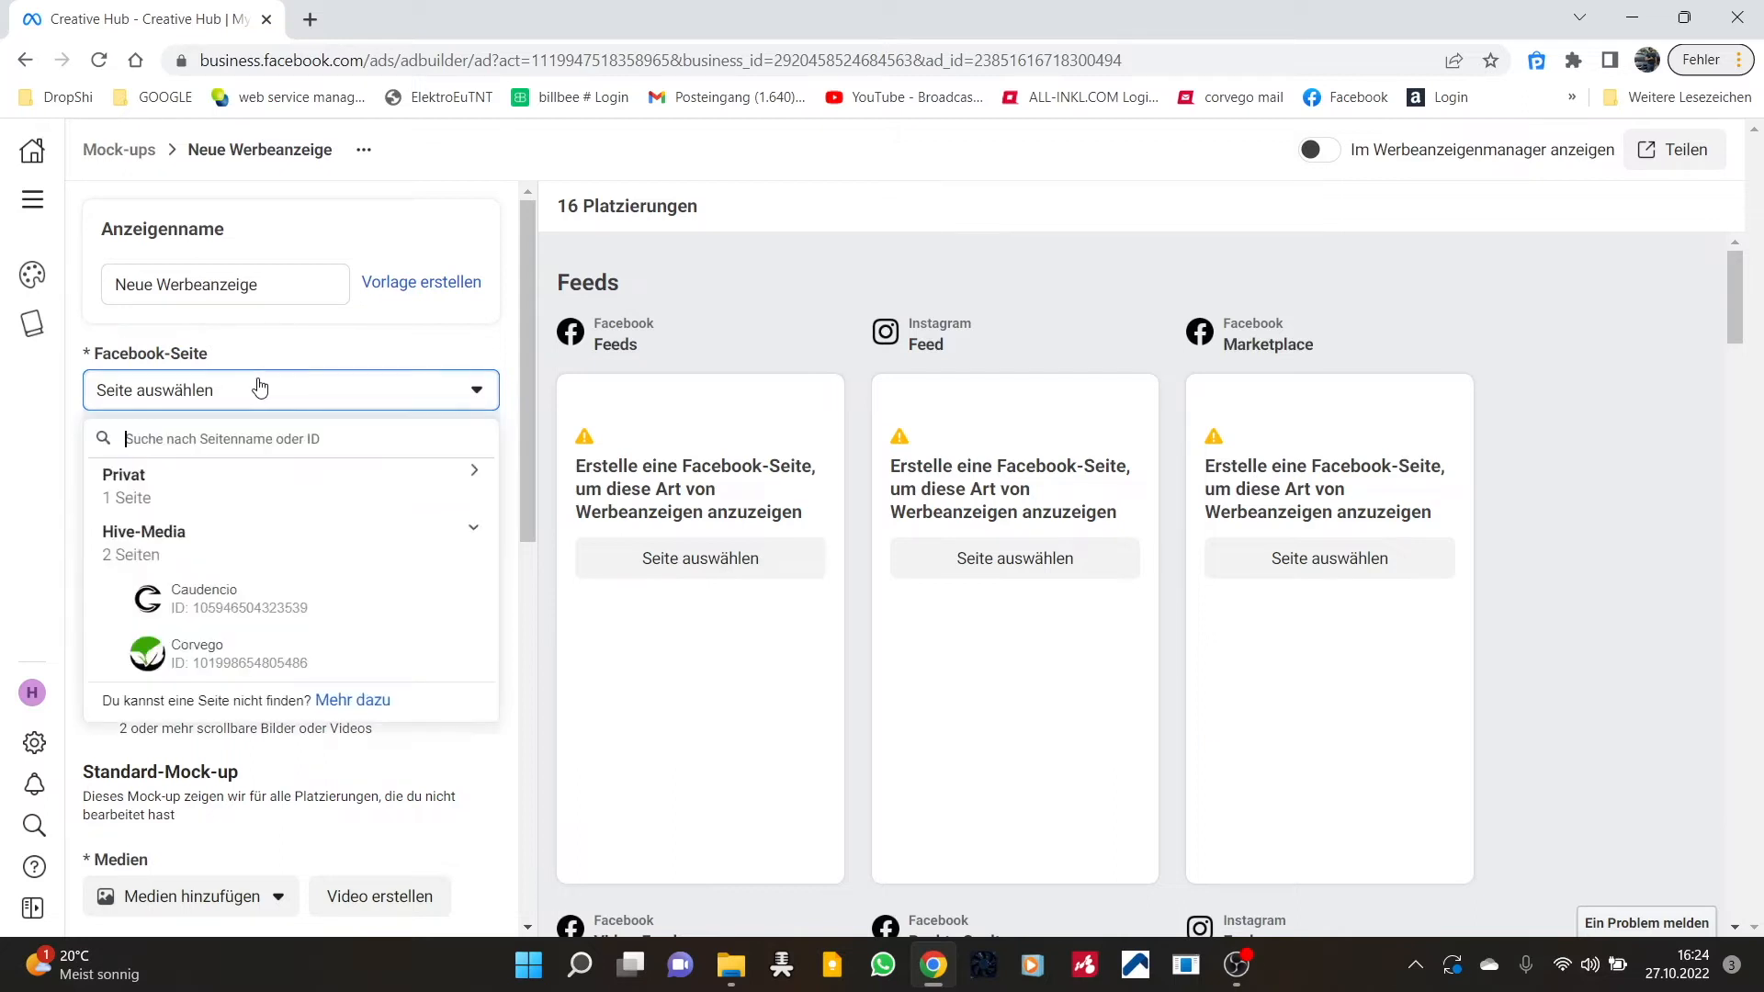
{"action": "left_click", "coordinate": [234, 662]}
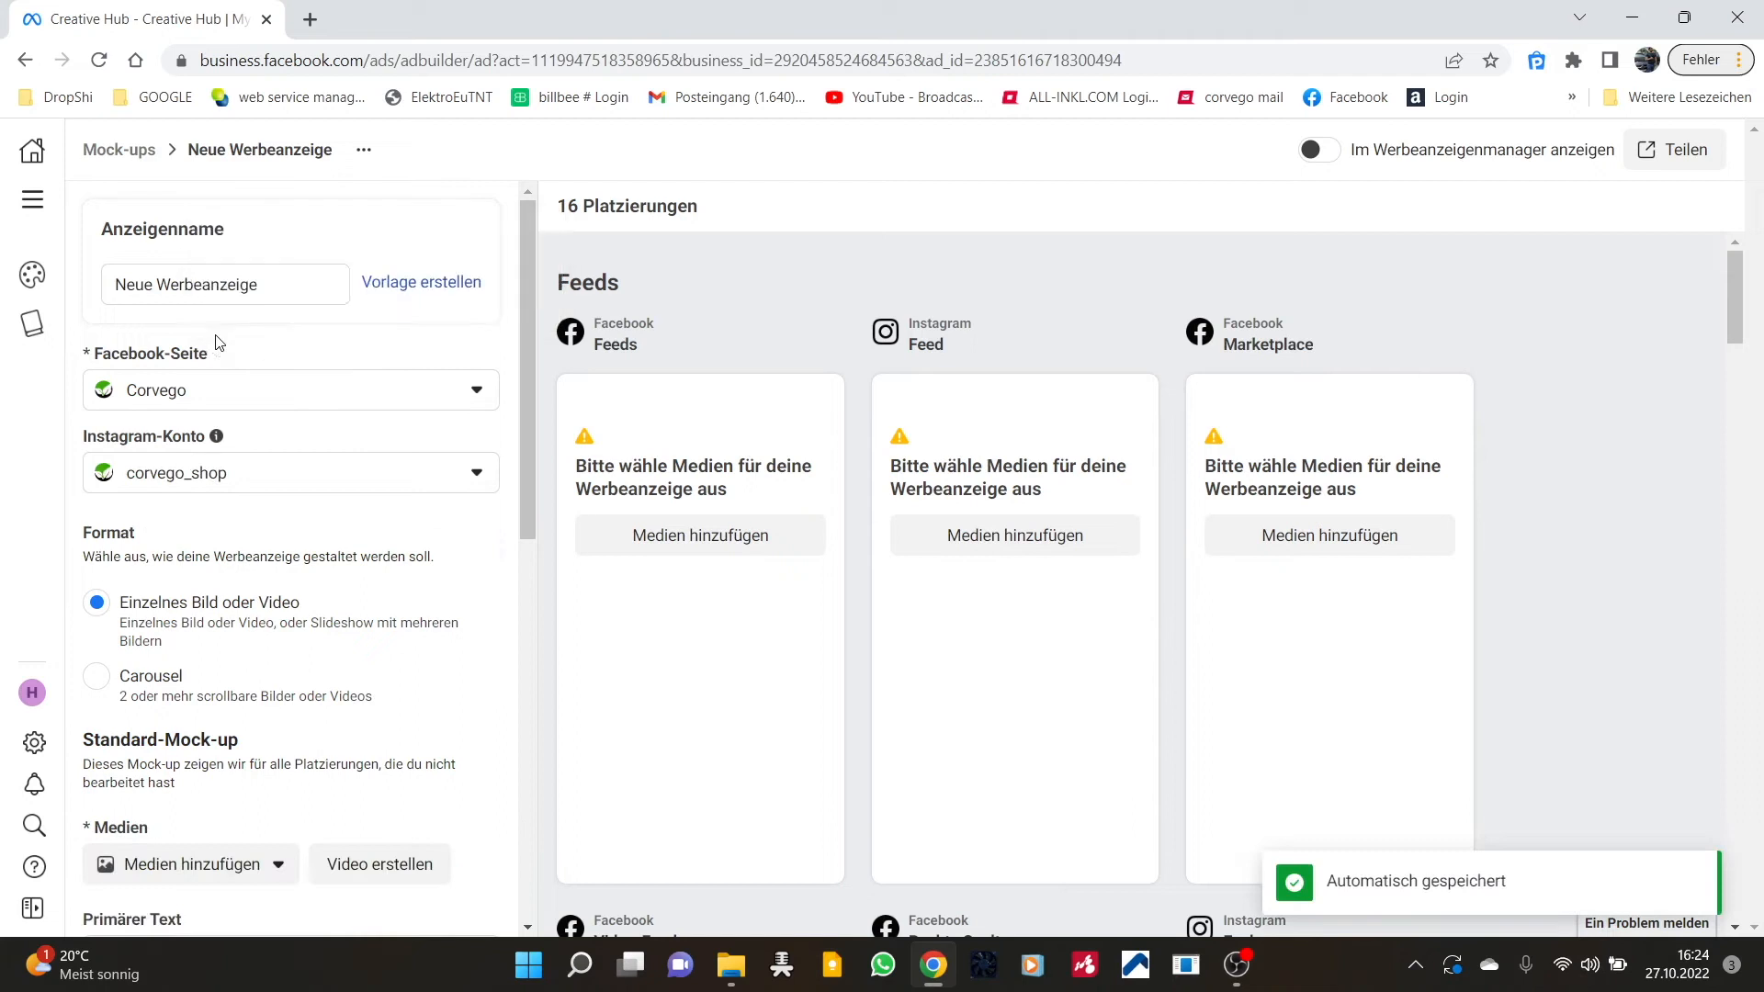
Start adding an image to the ad's media and open the Kork Tasche folder in the business images
{"action": "scroll", "coordinate": [459, 478], "scroll_direction": "down", "scroll_amount": 5}
{"action": "scroll", "coordinate": [324, 477], "scroll_direction": "down", "scroll_amount": 2}
{"action": "scroll", "coordinate": [367, 414], "scroll_direction": "up", "scroll_amount": 1}
{"action": "left_click", "coordinate": [374, 417]}
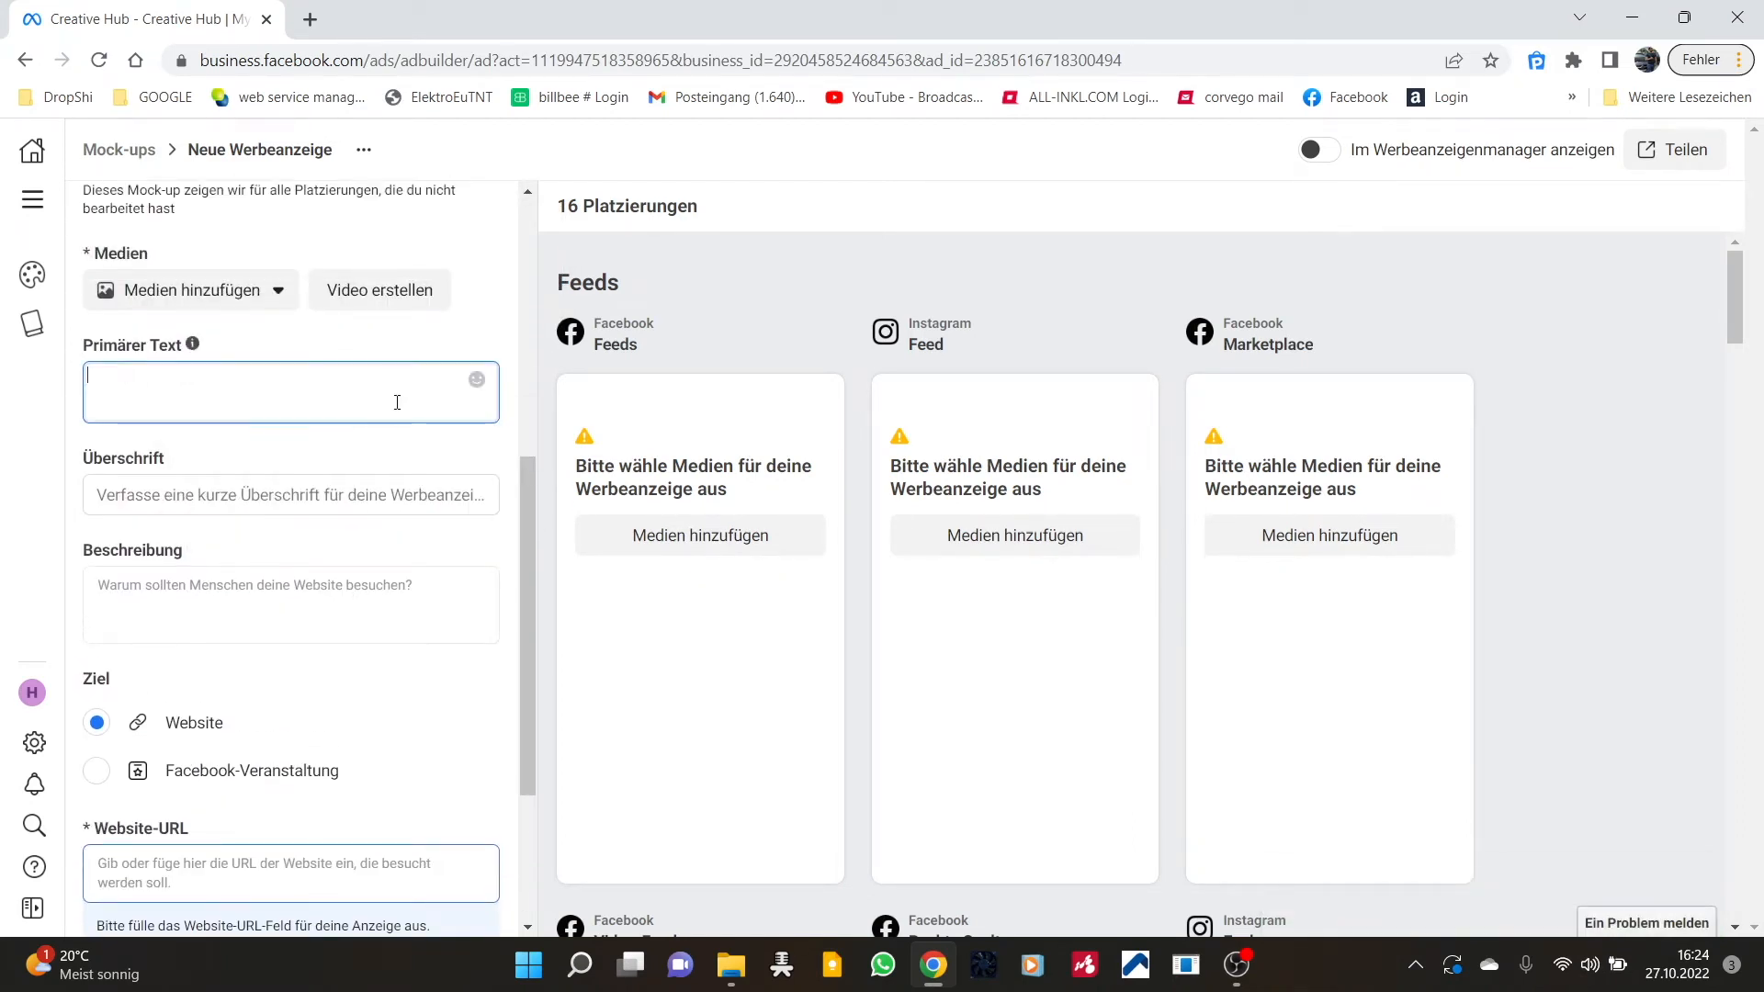
{"action": "left_click", "coordinate": [150, 294]}
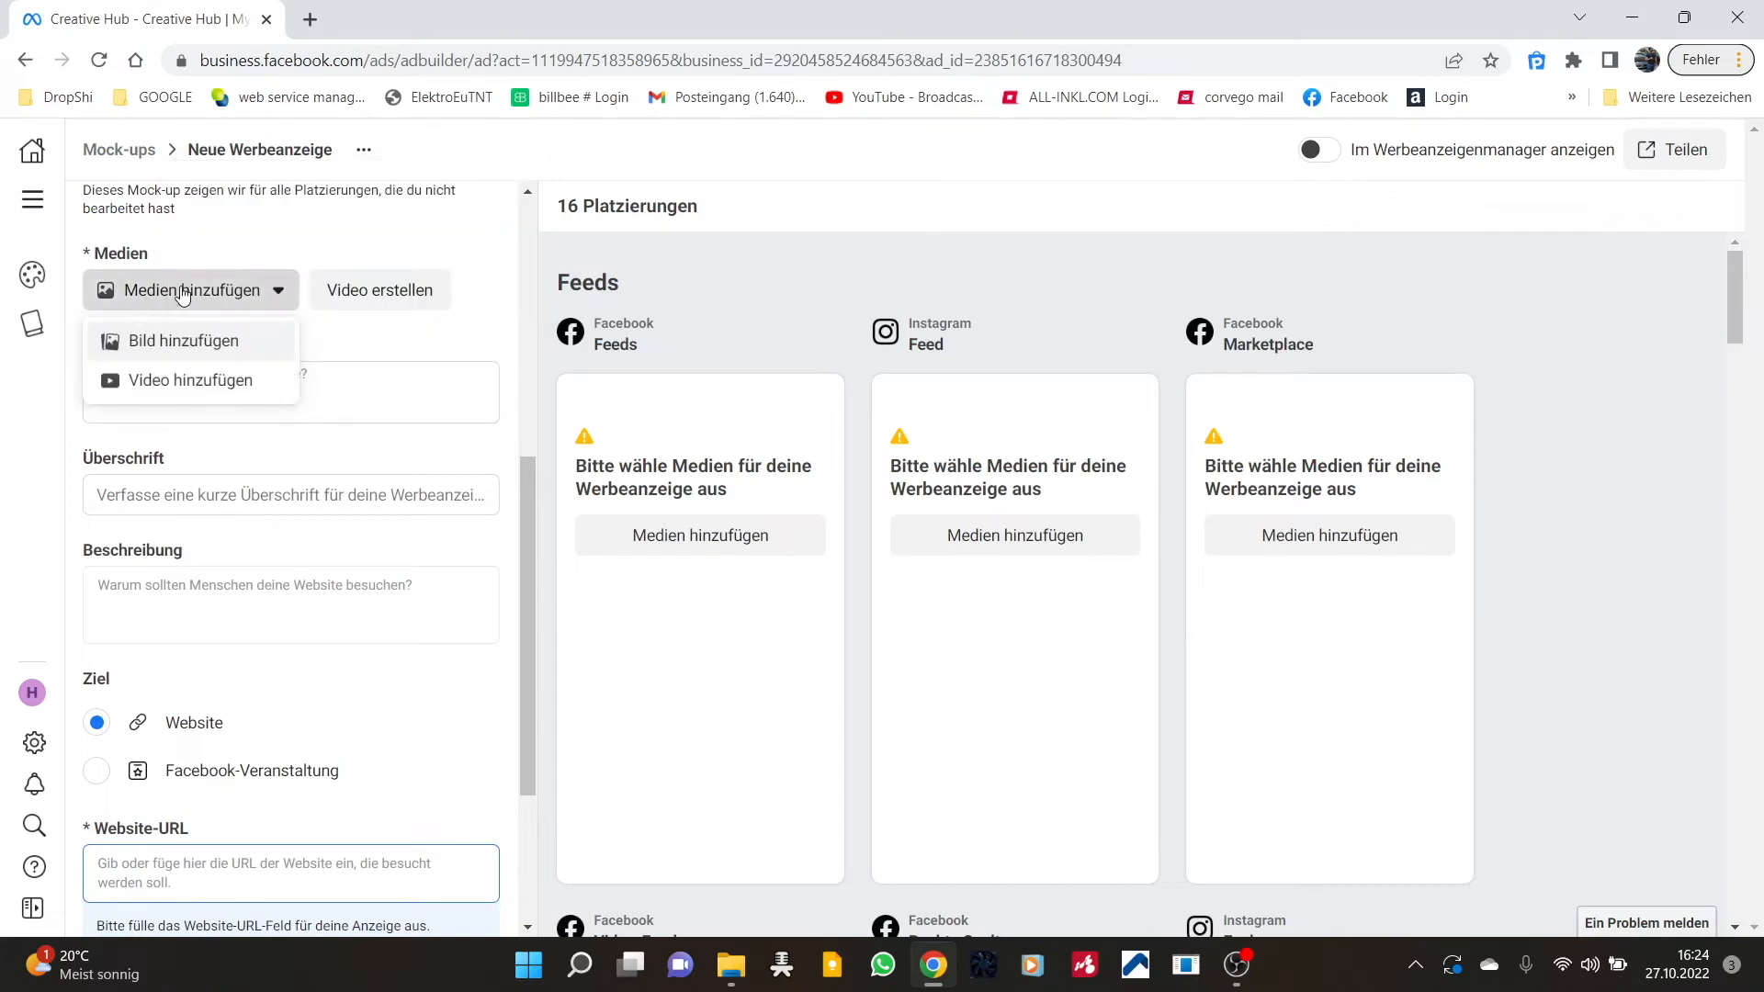
{"action": "left_click", "coordinate": [200, 342]}
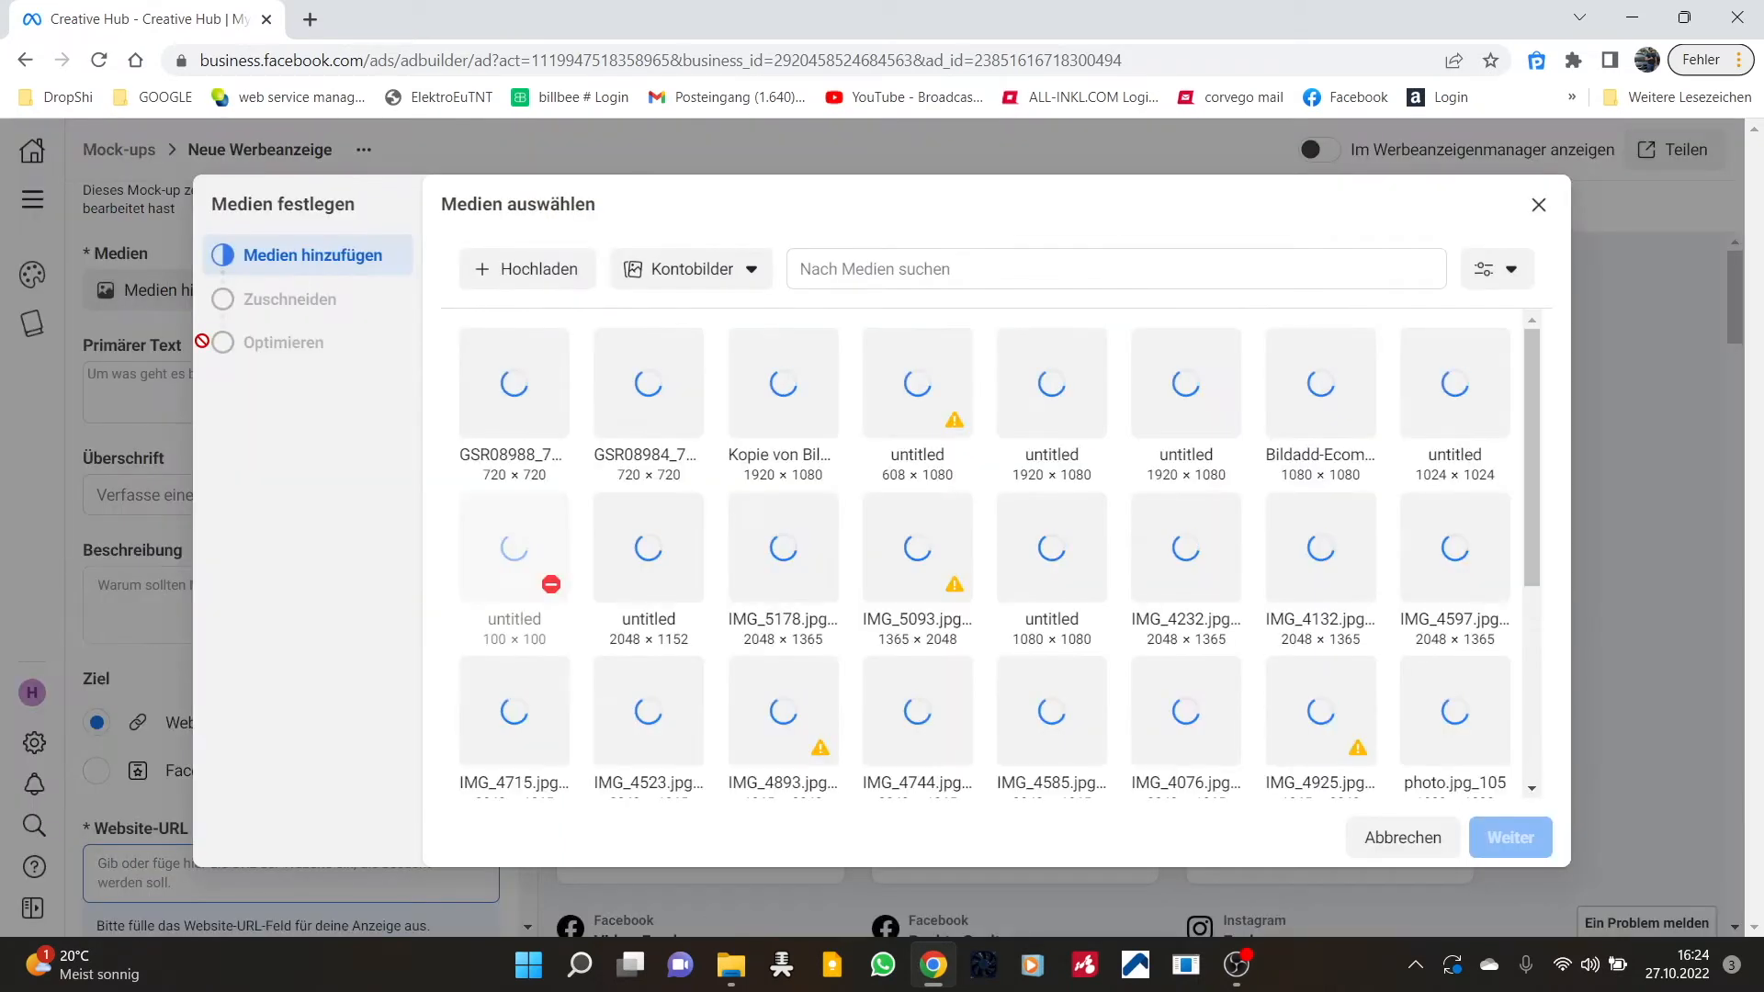
{"action": "left_click", "coordinate": [694, 270]}
{"action": "left_click", "coordinate": [717, 355]}
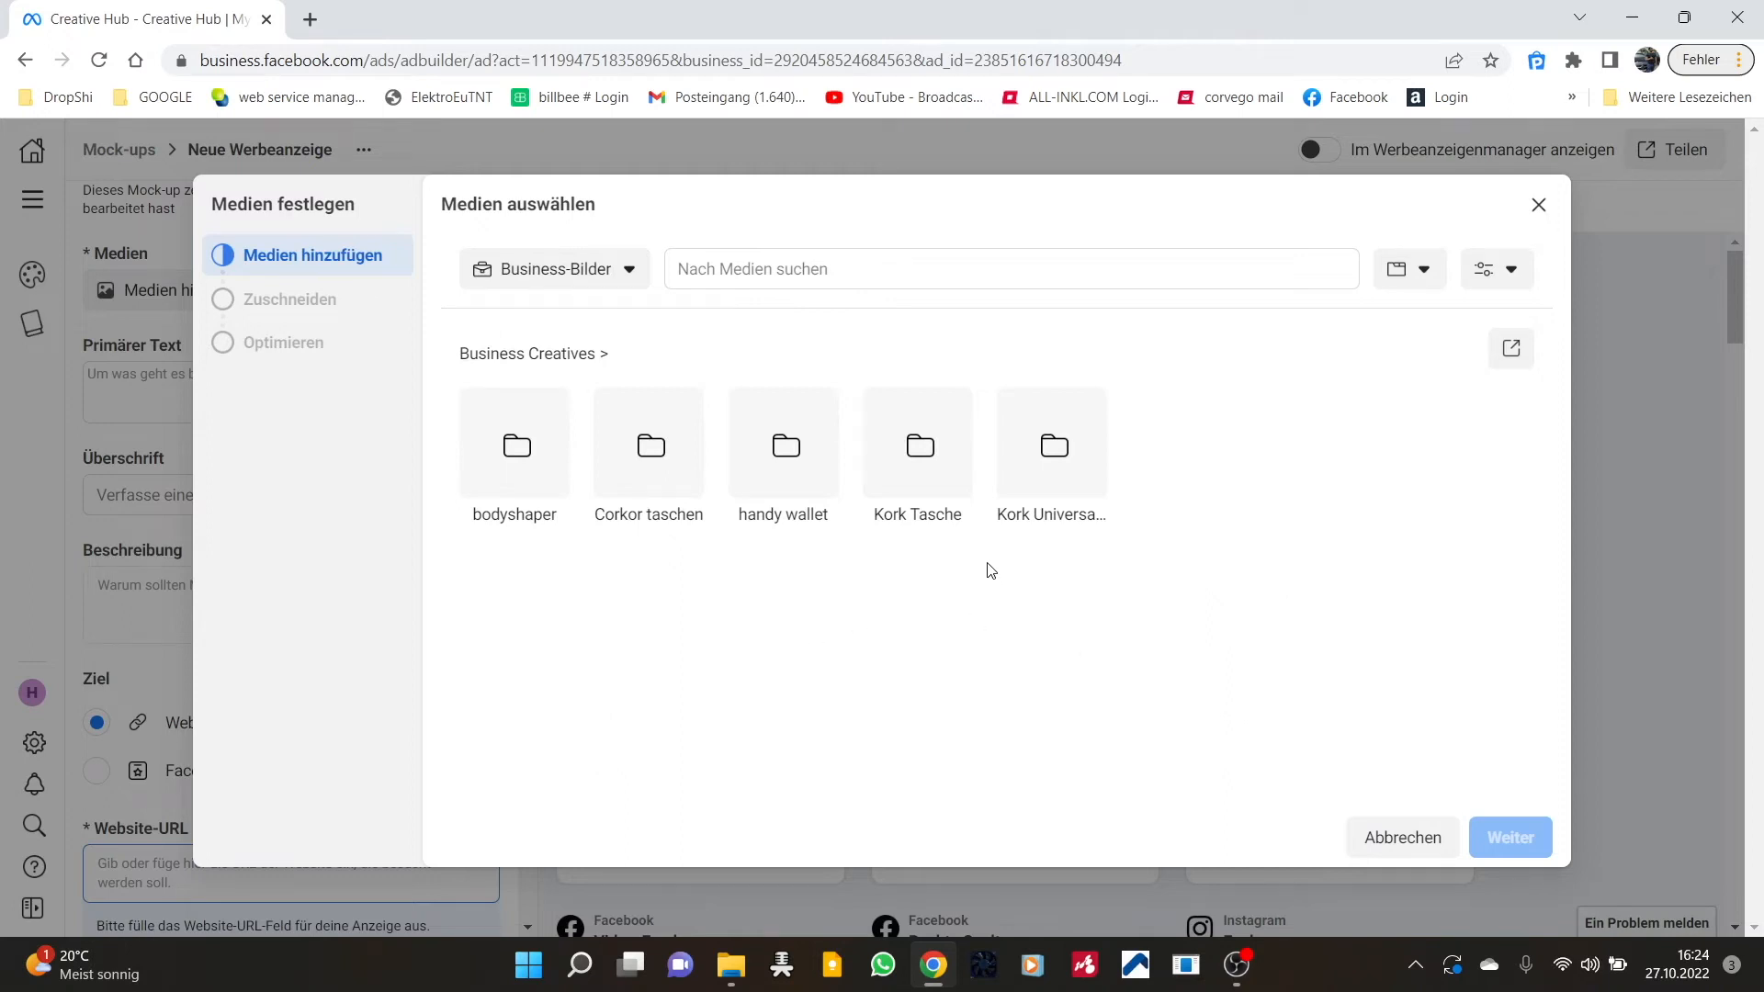
{"action": "left_click", "coordinate": [894, 470]}
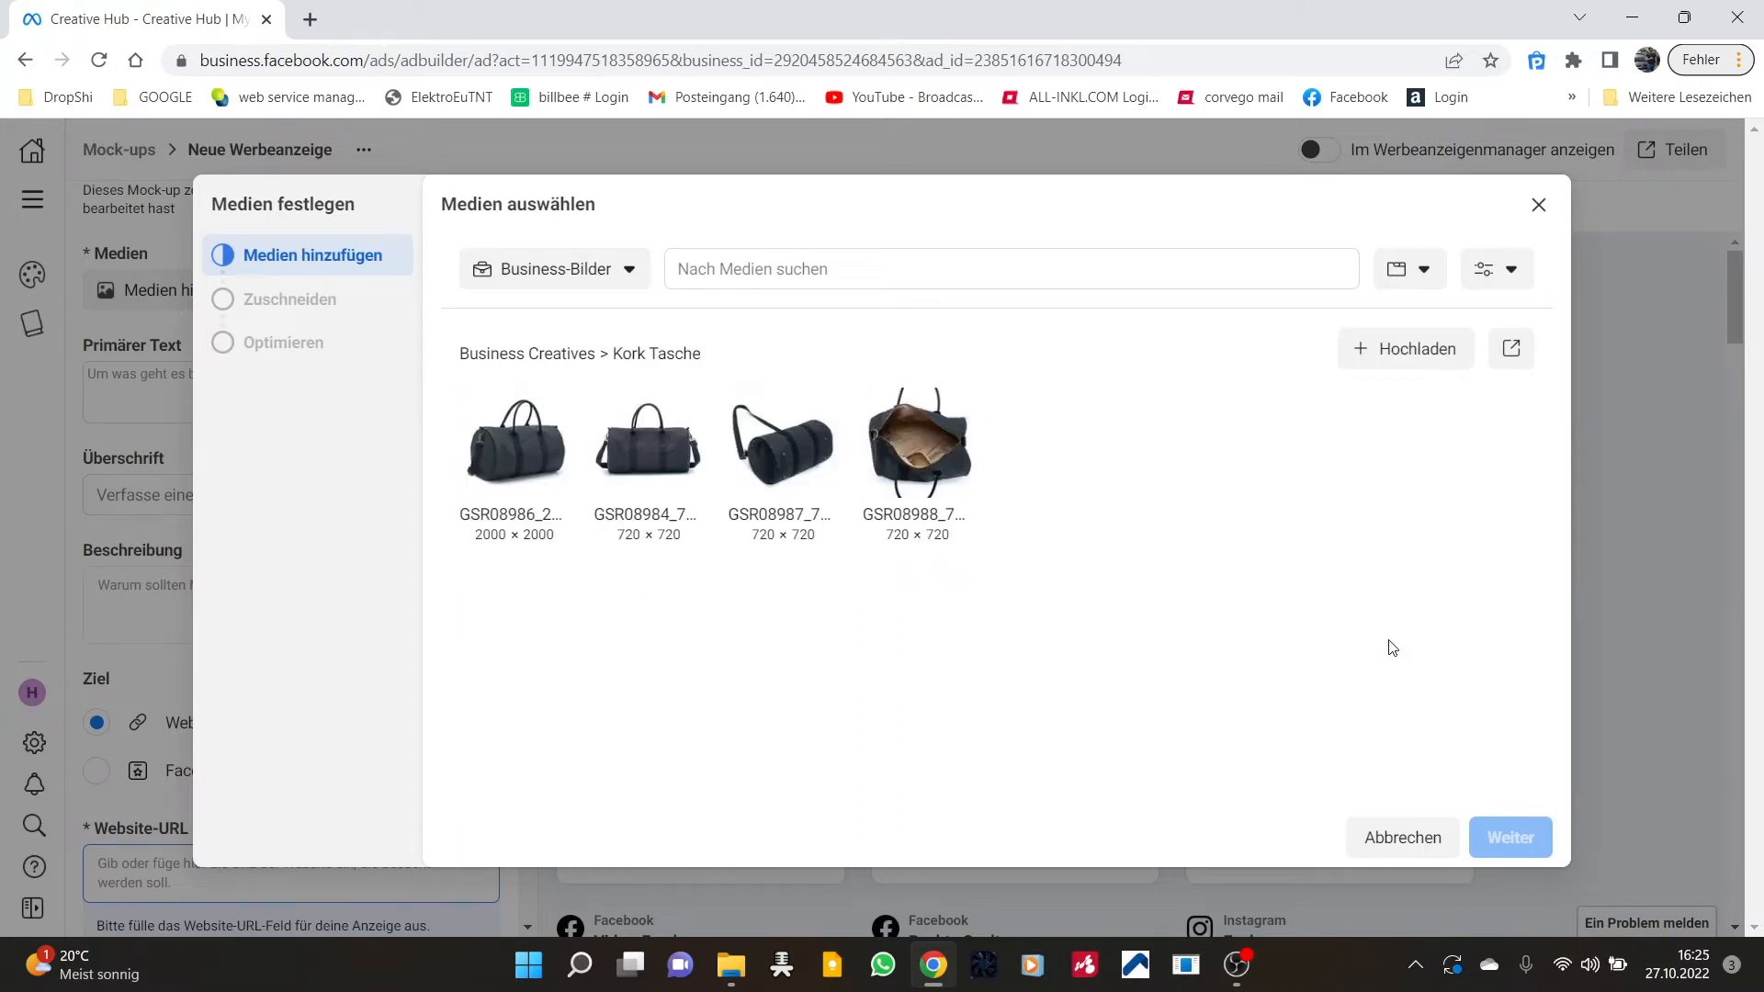
Choose the 2000 × 2000 bag image GSR08986 as the ad's media and continue to cropping
{"action": "left_click", "coordinate": [884, 473]}
{"action": "left_click", "coordinate": [785, 469]}
{"action": "left_click", "coordinate": [614, 473]}
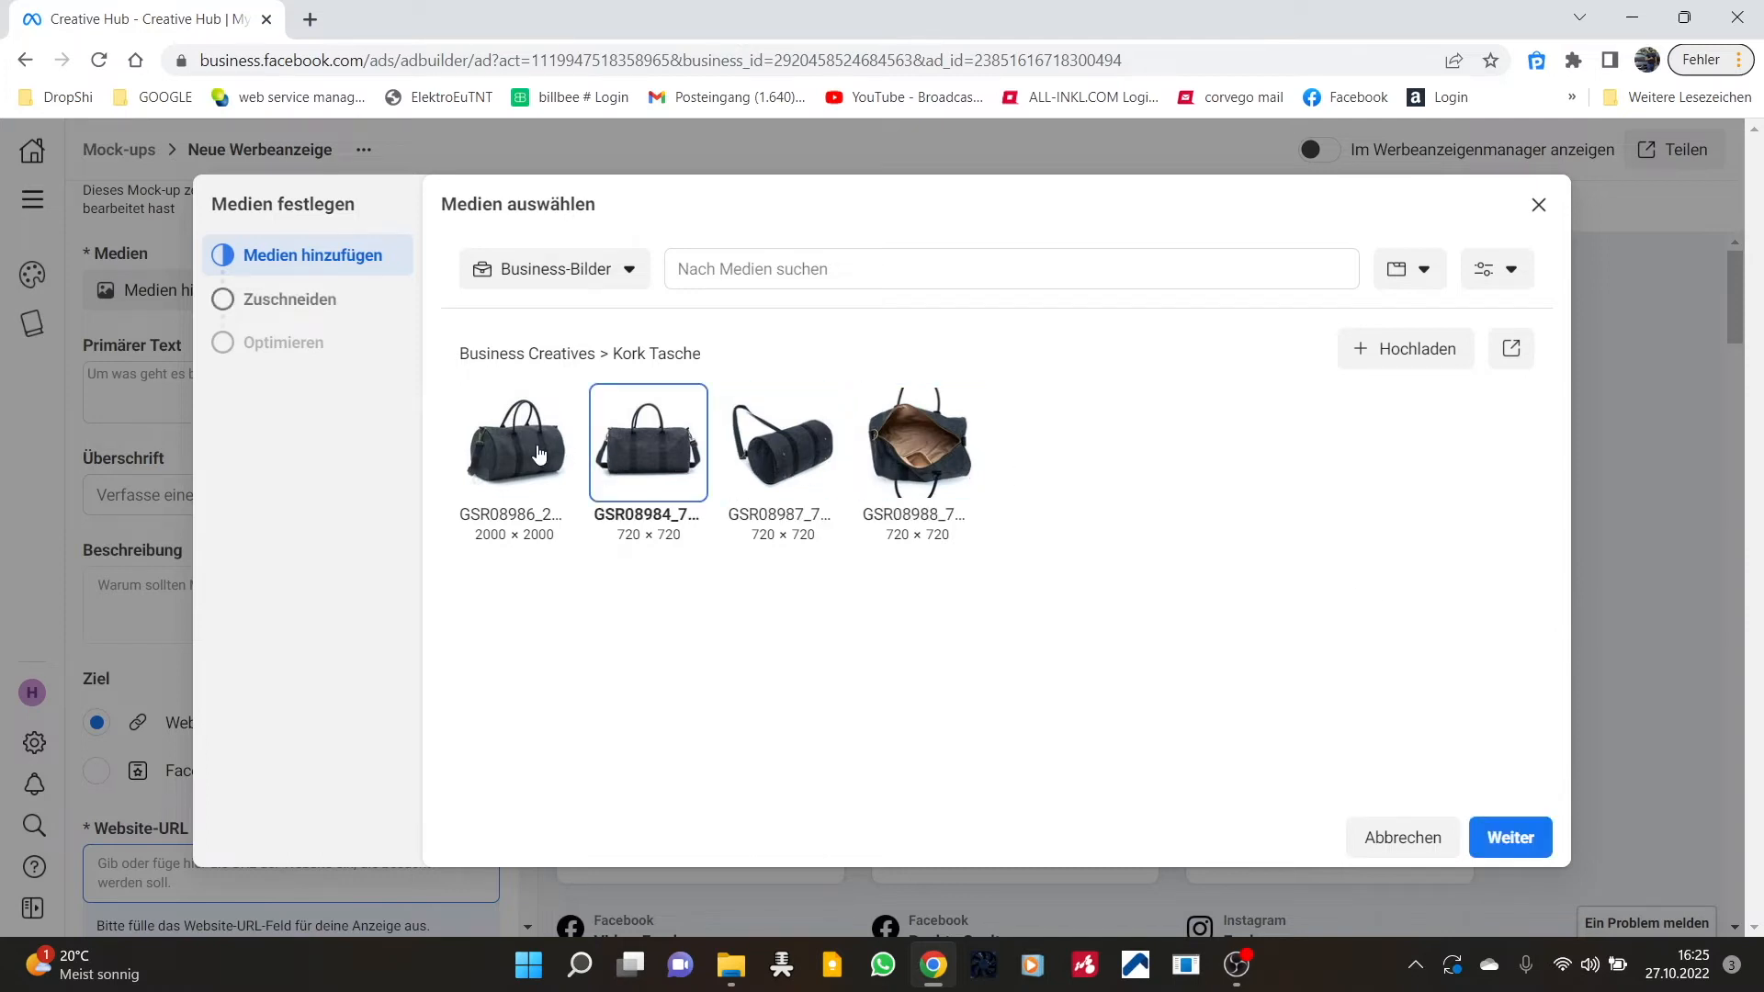
{"action": "left_click", "coordinate": [479, 473]}
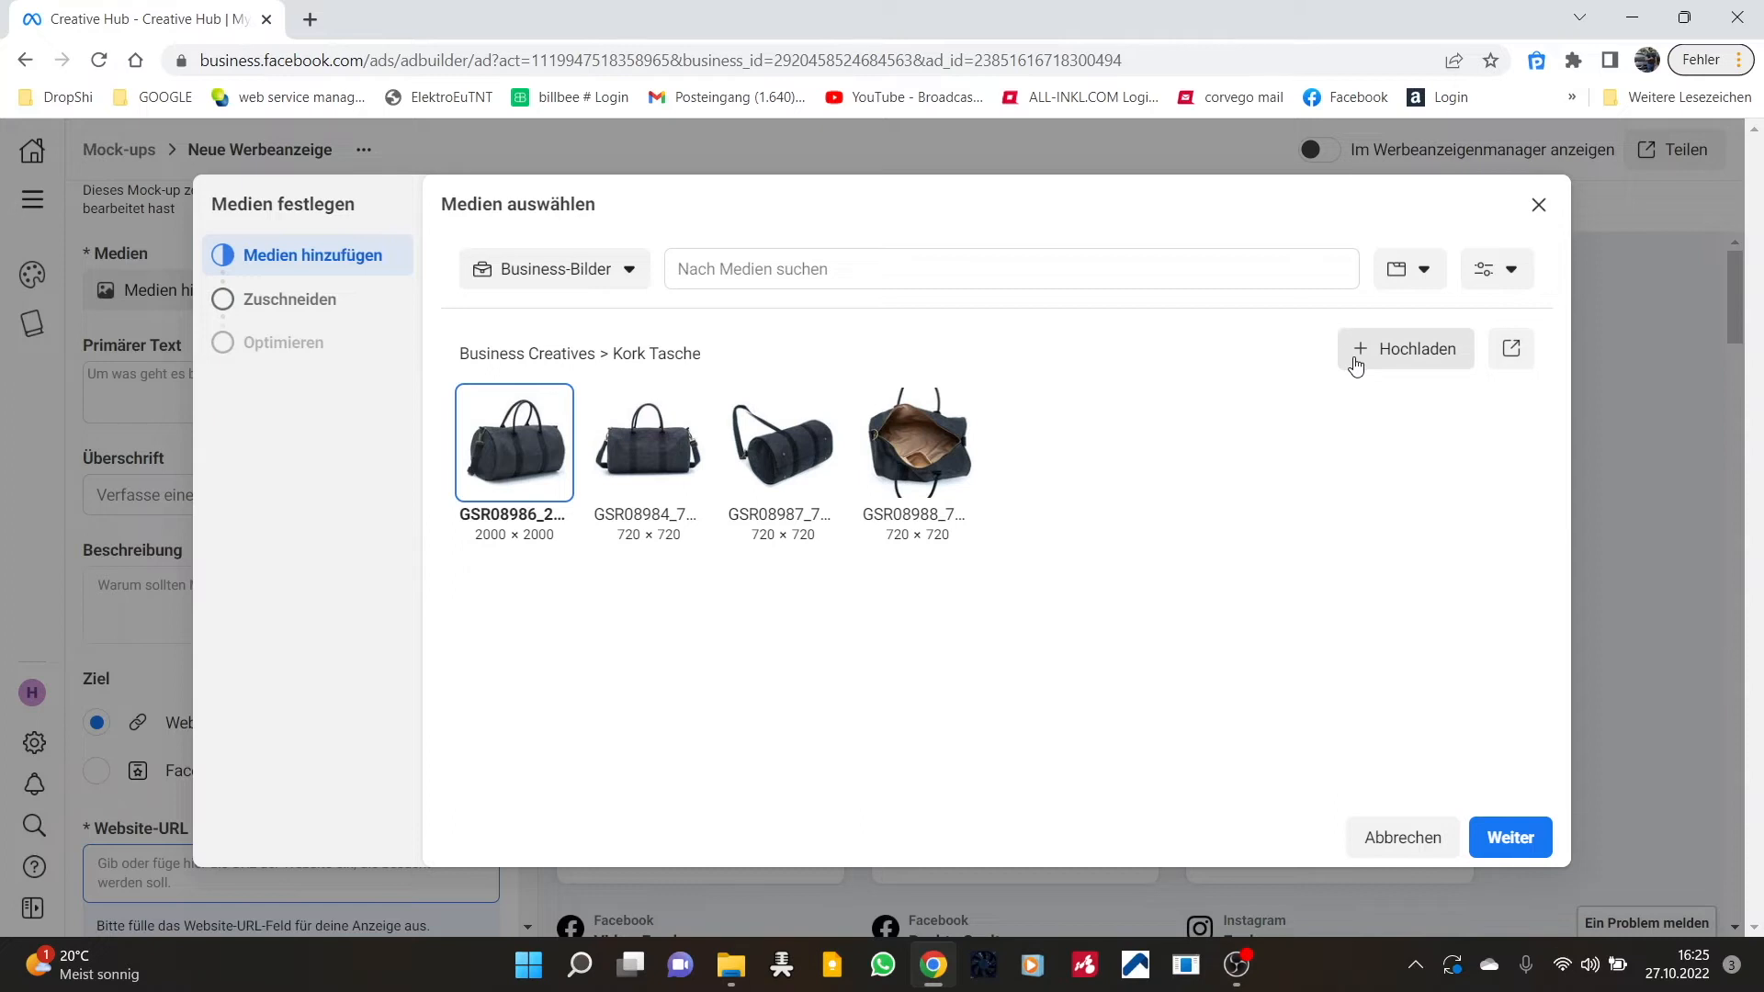
{"action": "left_click", "coordinate": [1533, 839]}
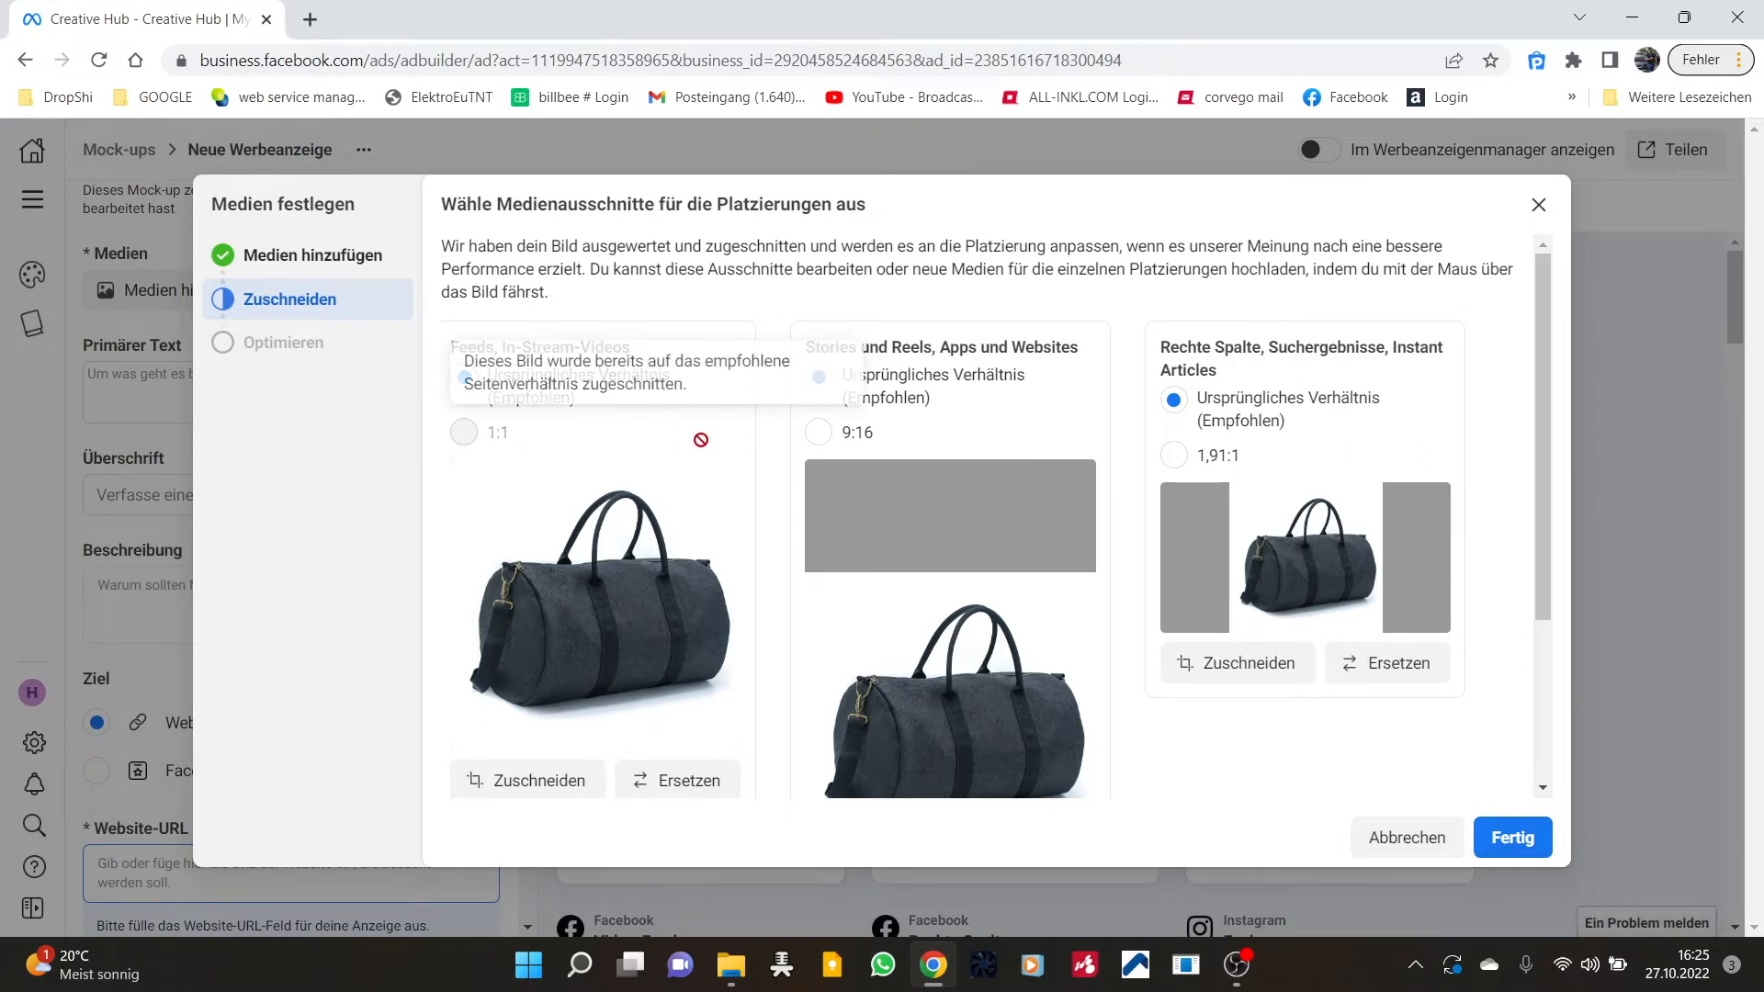
Set the image crop for the Stories and Reels, Apps and Websites placements to 9:16
{"action": "scroll", "coordinate": [733, 473], "scroll_direction": "down", "scroll_amount": 3}
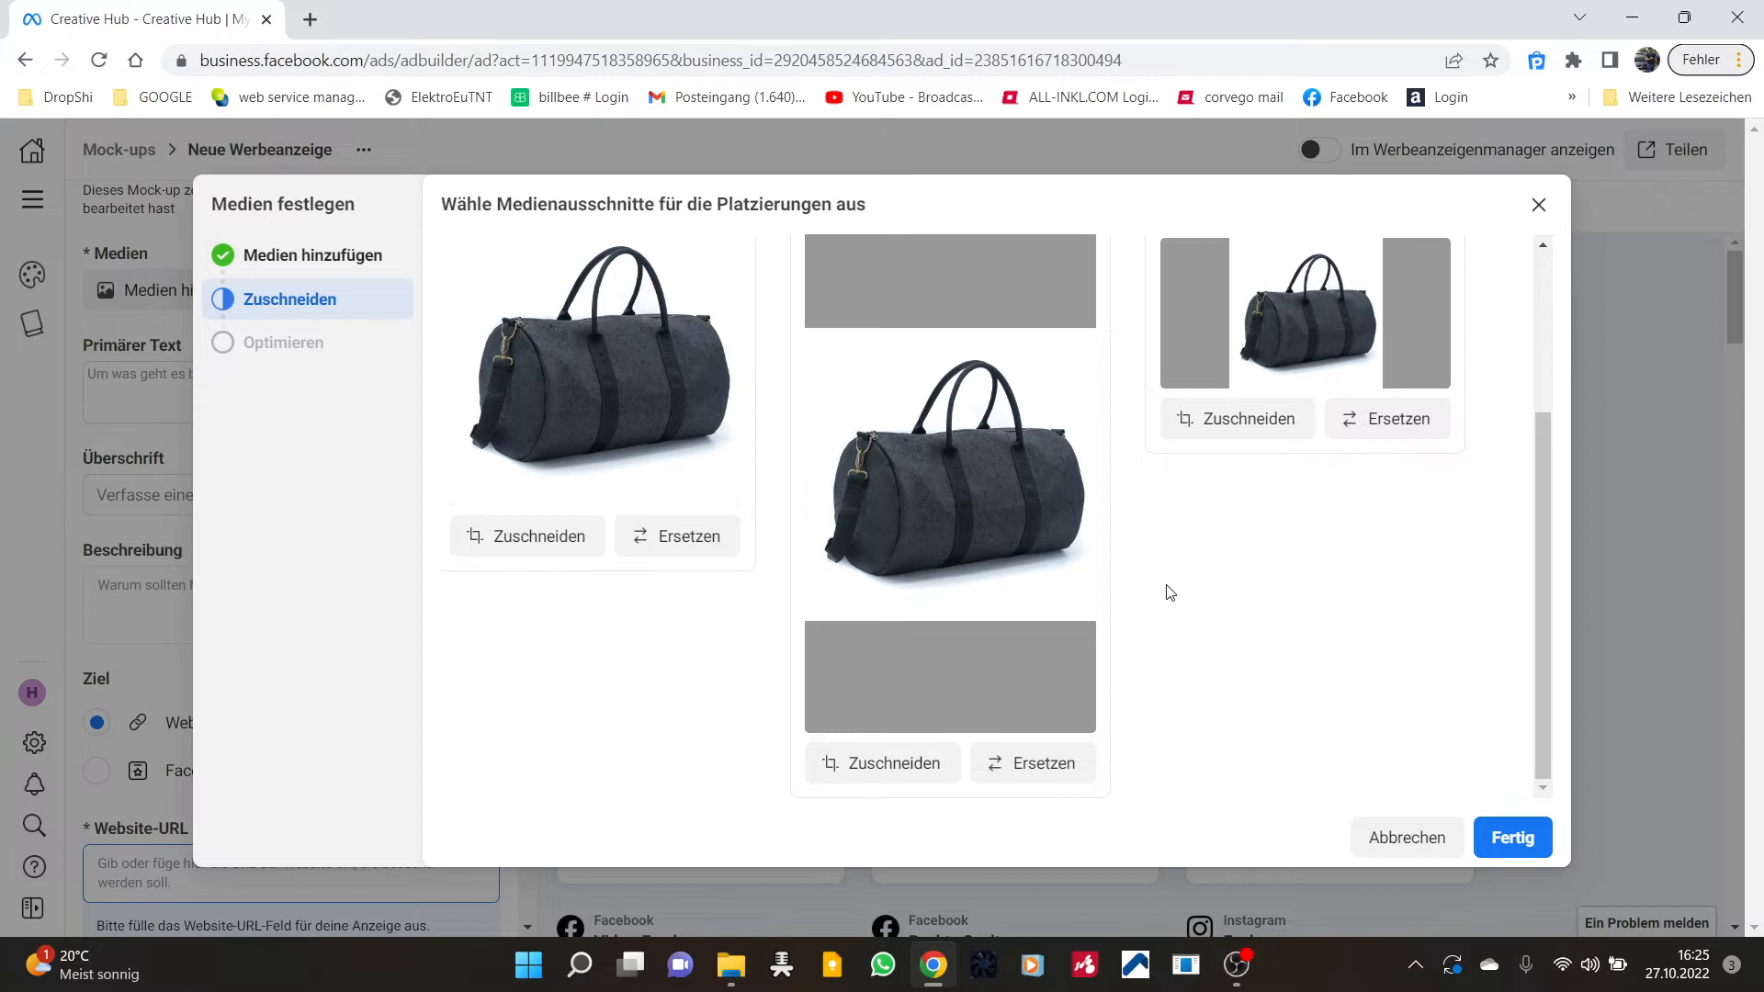
{"action": "scroll", "coordinate": [1236, 770], "scroll_direction": "up", "scroll_amount": 3}
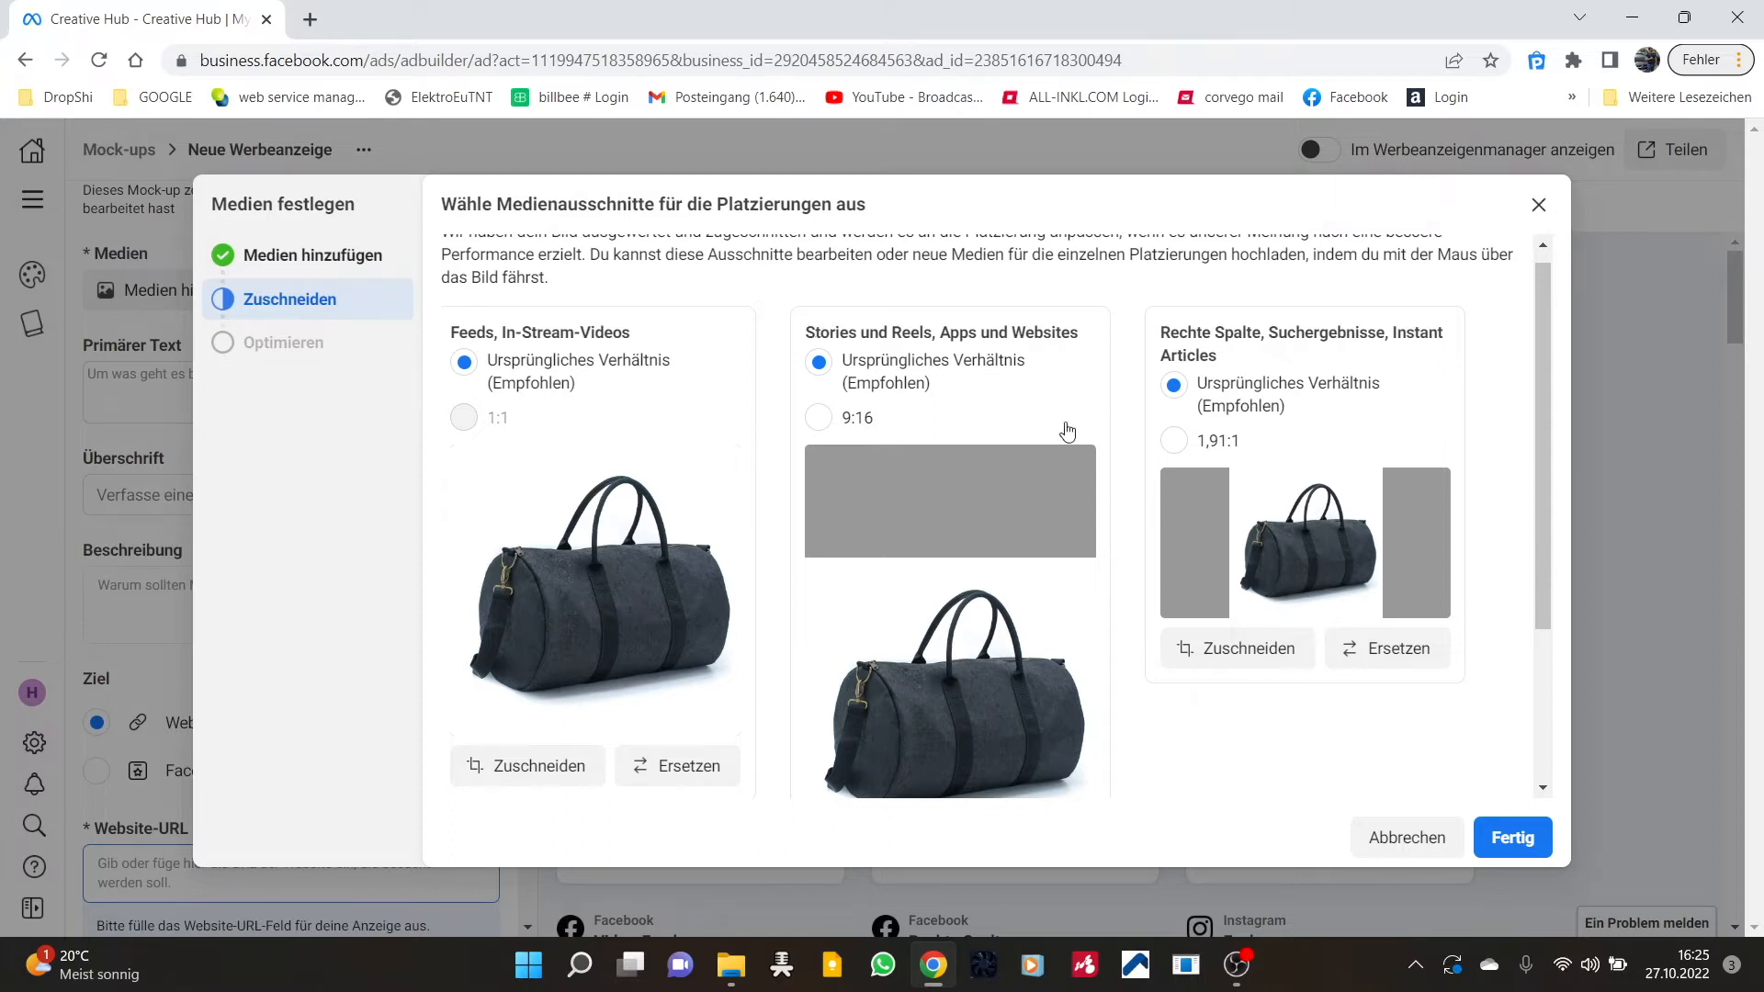
{"action": "scroll", "coordinate": [899, 389], "scroll_direction": "down", "scroll_amount": 1}
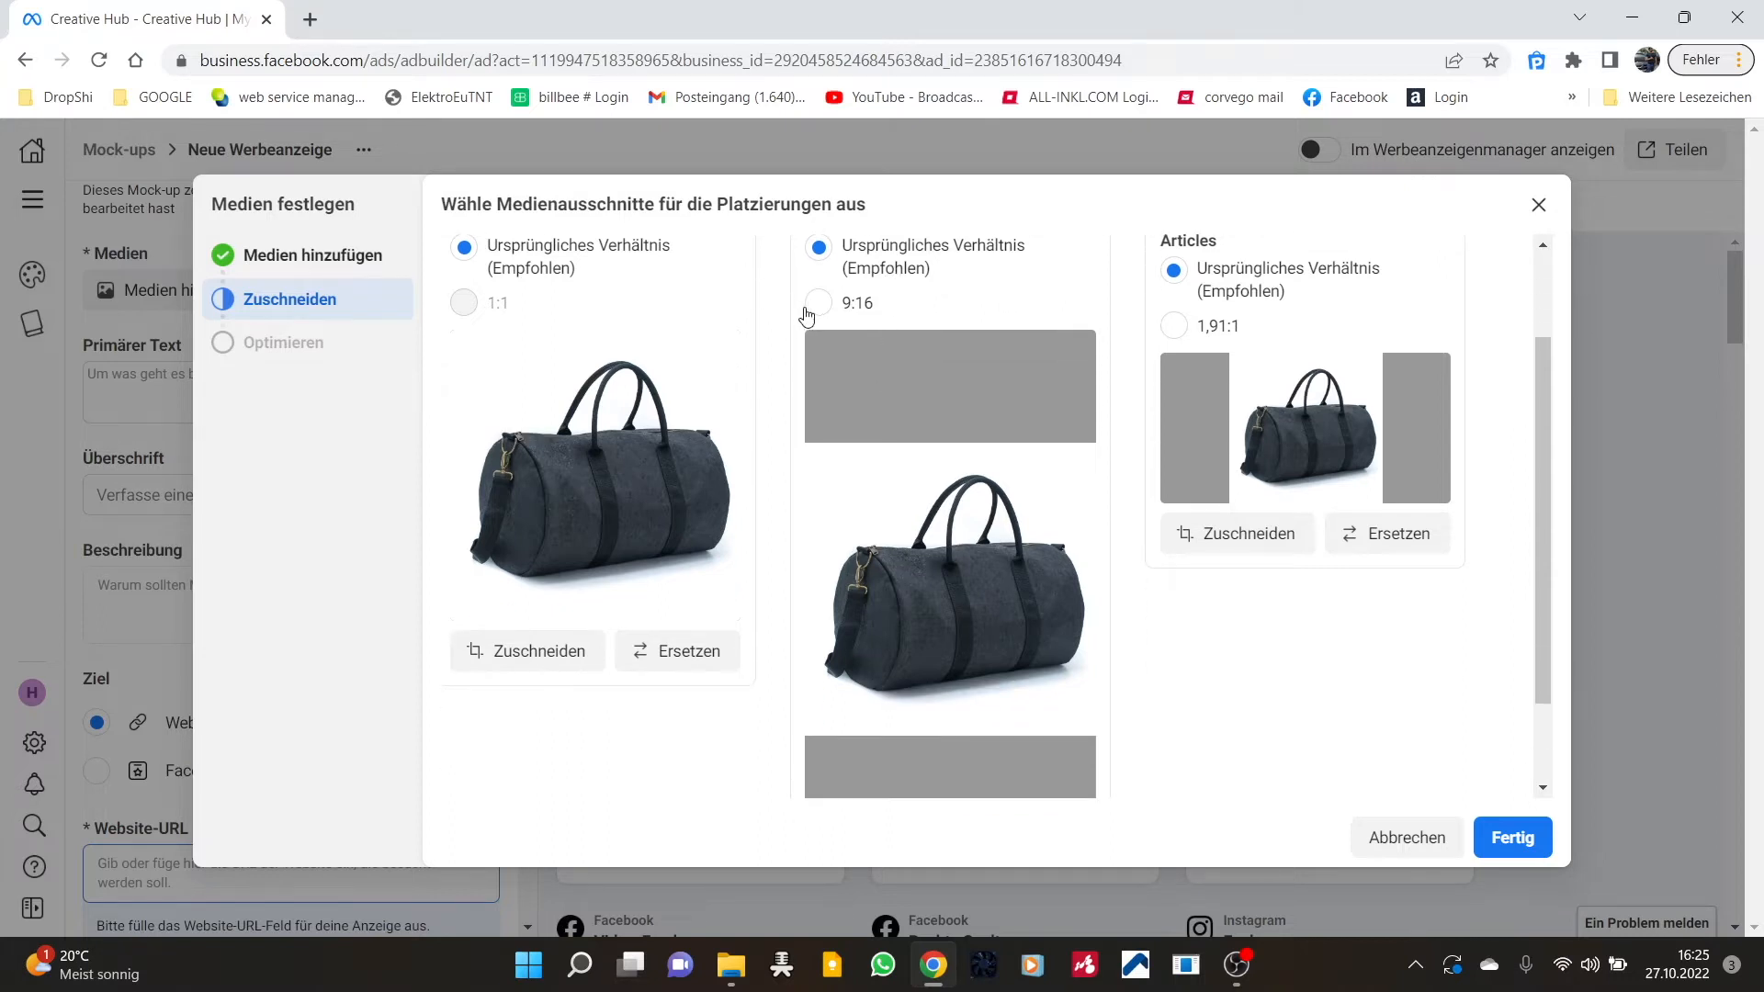
{"action": "left_click", "coordinate": [817, 304]}
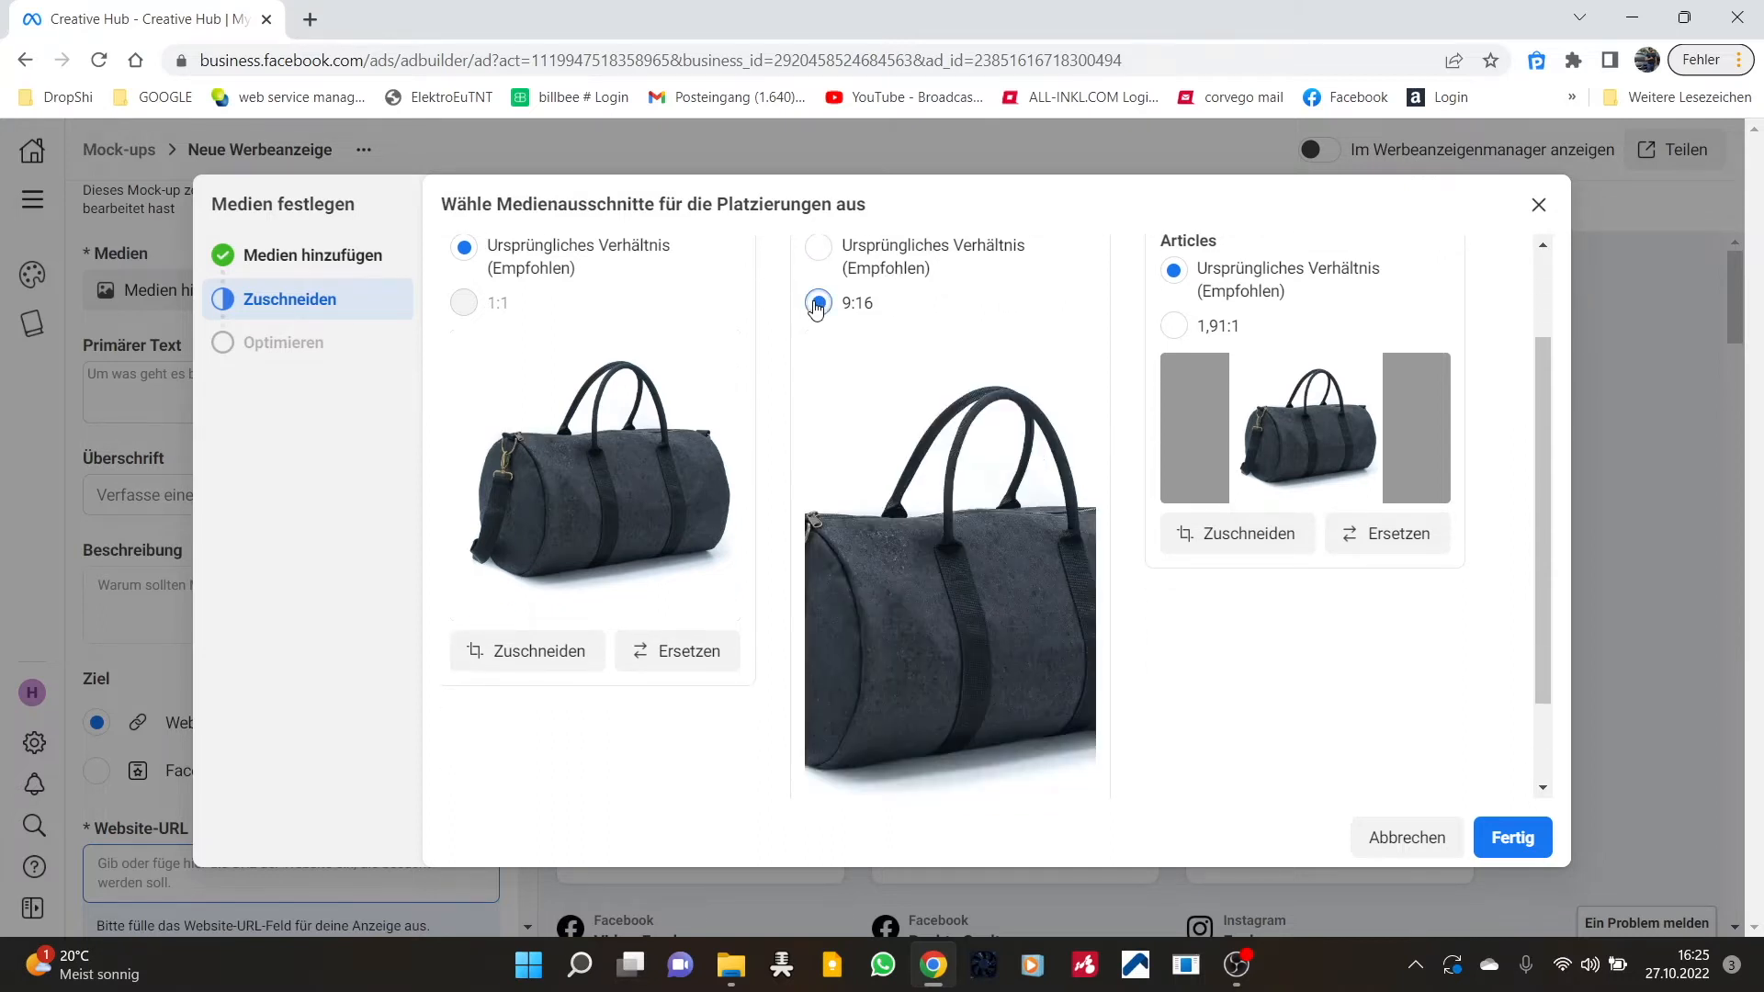
Set the Stories and Reels, Apps and Websites image back to its original ratio, review the placement crops and apply the media
{"action": "left_click", "coordinate": [818, 248]}
{"action": "scroll", "coordinate": [818, 248], "scroll_direction": "up", "scroll_amount": 1}
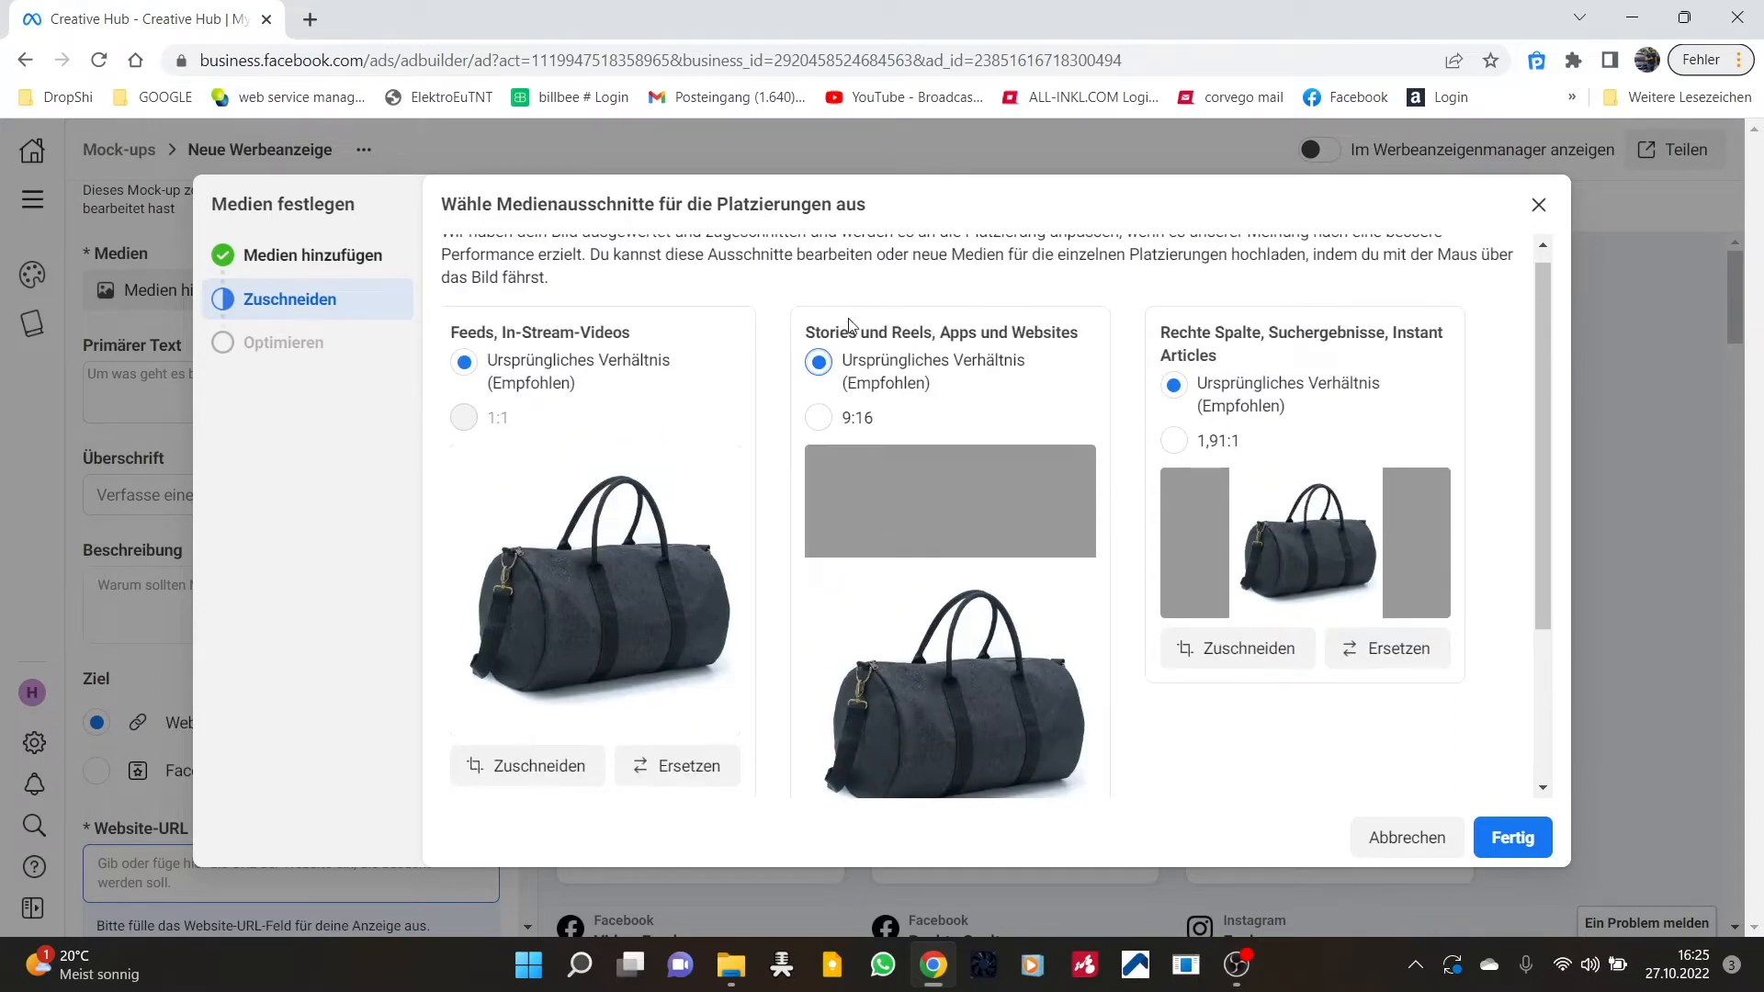
{"action": "scroll", "coordinate": [929, 481], "scroll_direction": "down", "scroll_amount": 2}
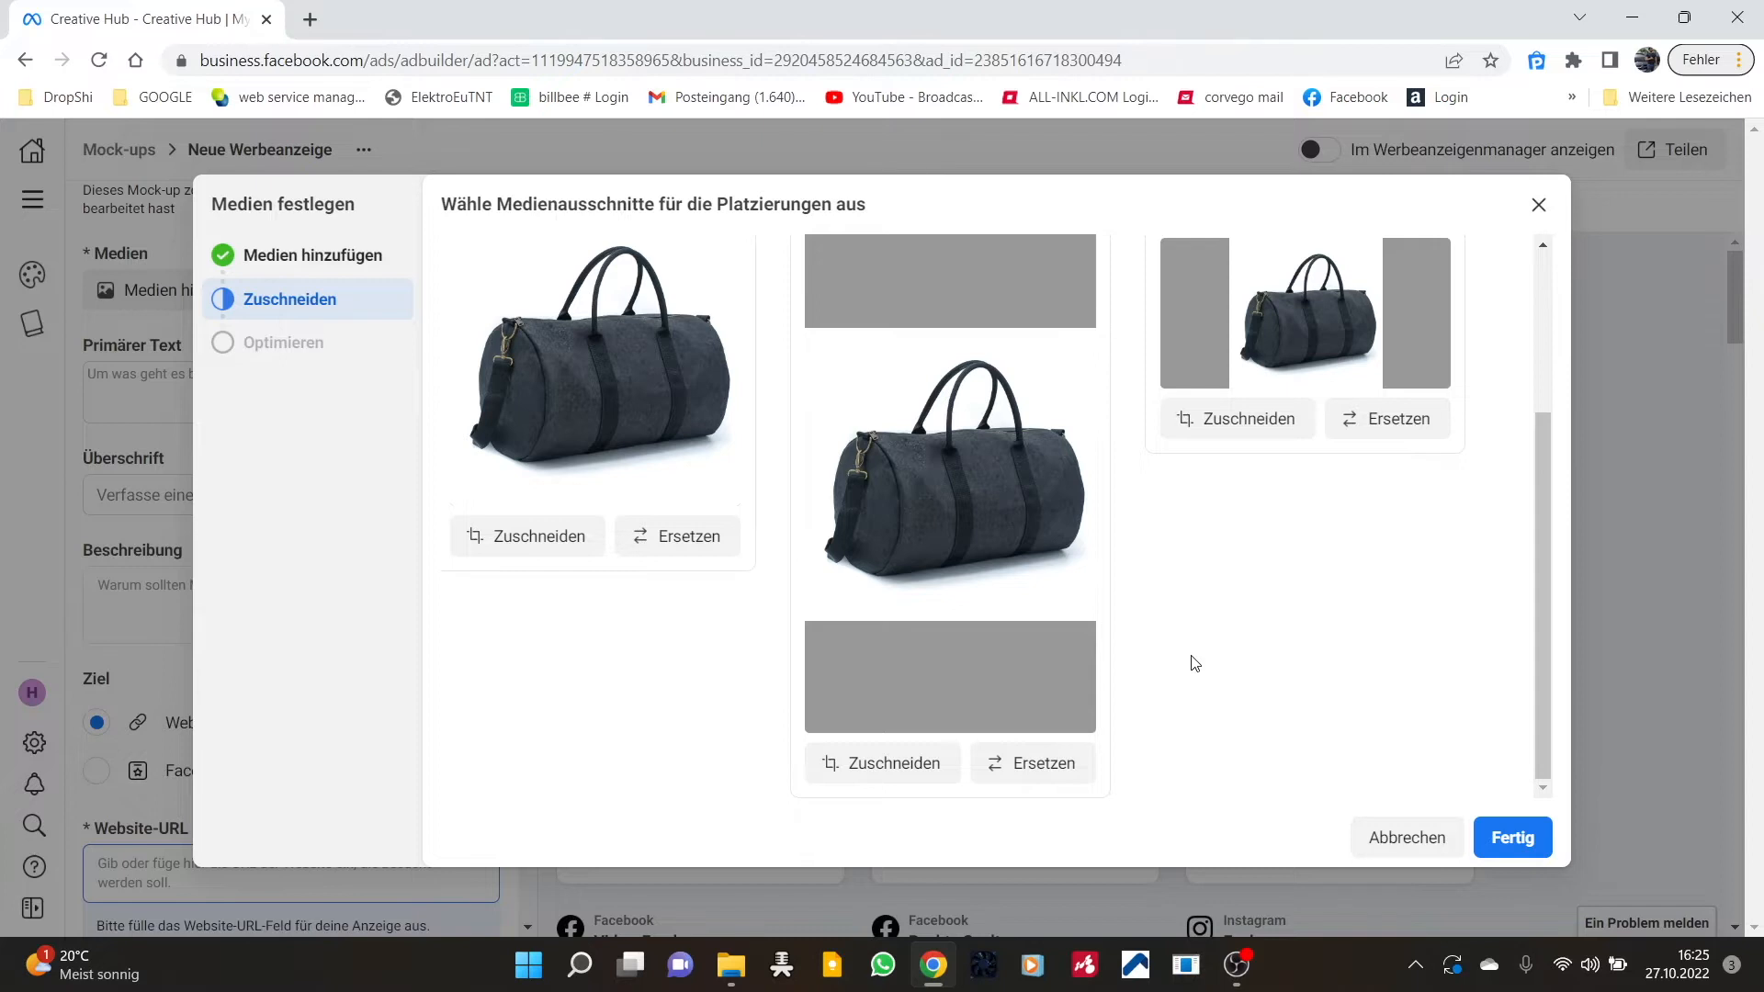
{"action": "scroll", "coordinate": [1195, 663], "scroll_direction": "up", "scroll_amount": 3}
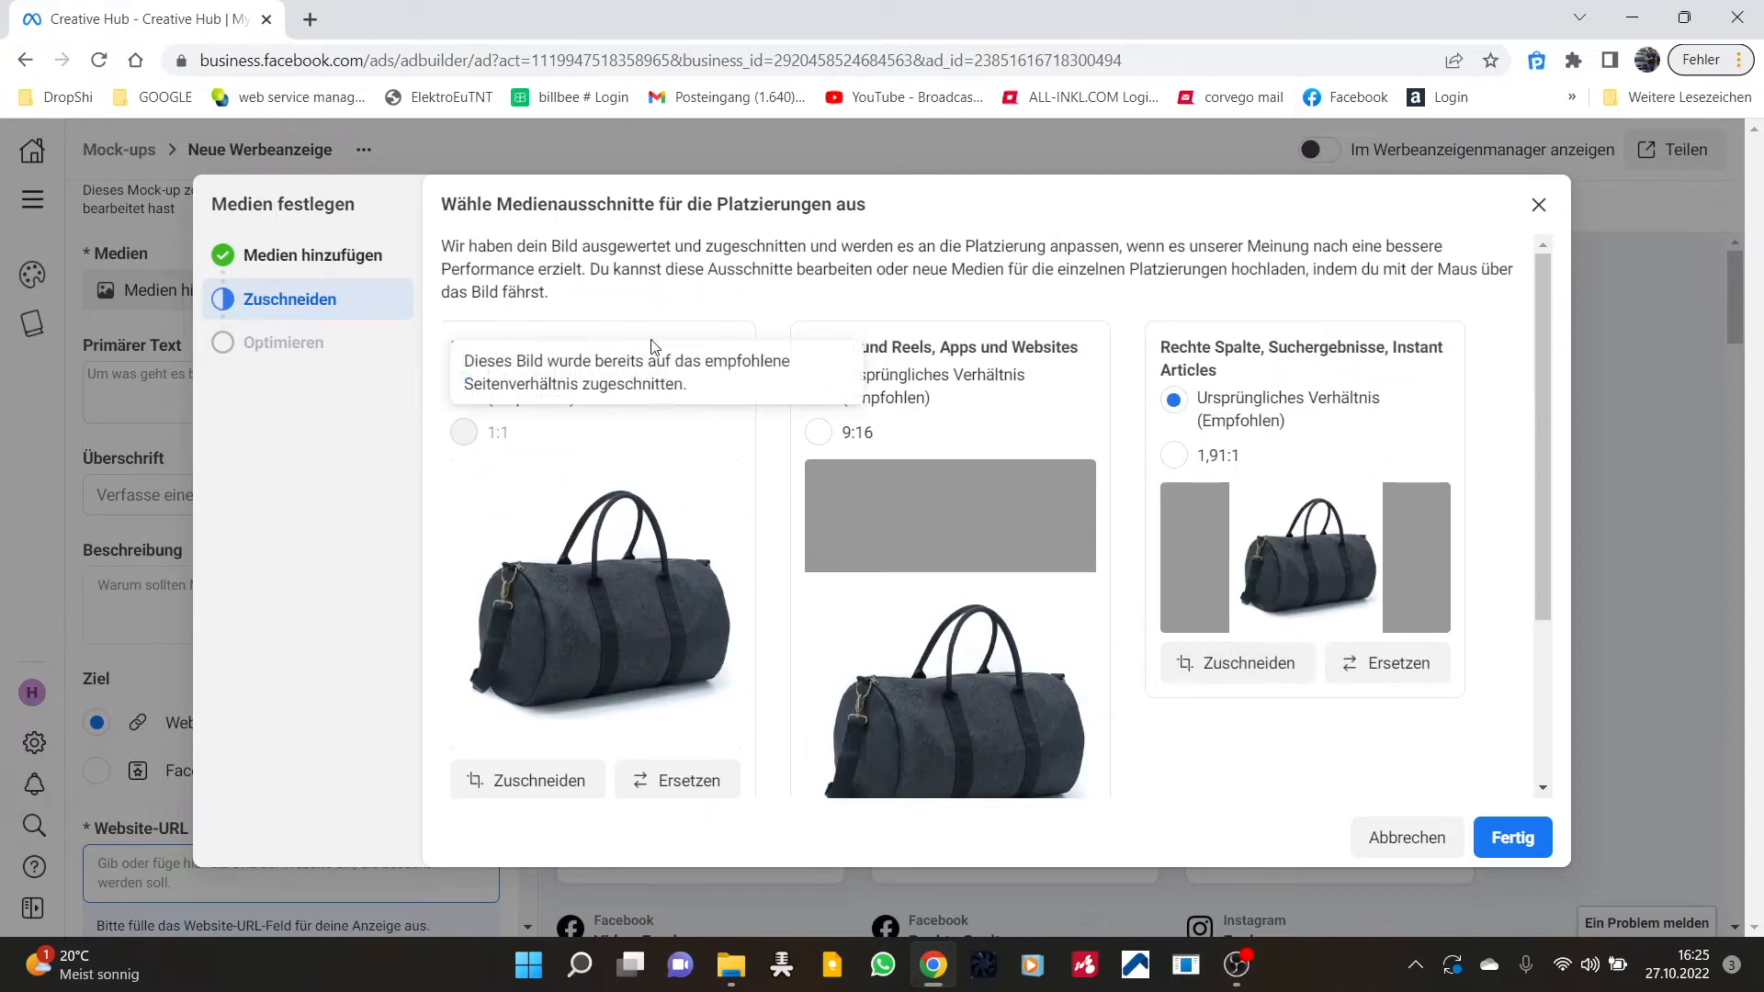
{"action": "scroll", "coordinate": [1271, 612], "scroll_direction": "down", "scroll_amount": 1}
{"action": "scroll", "coordinate": [1270, 612], "scroll_direction": "down", "scroll_amount": 2}
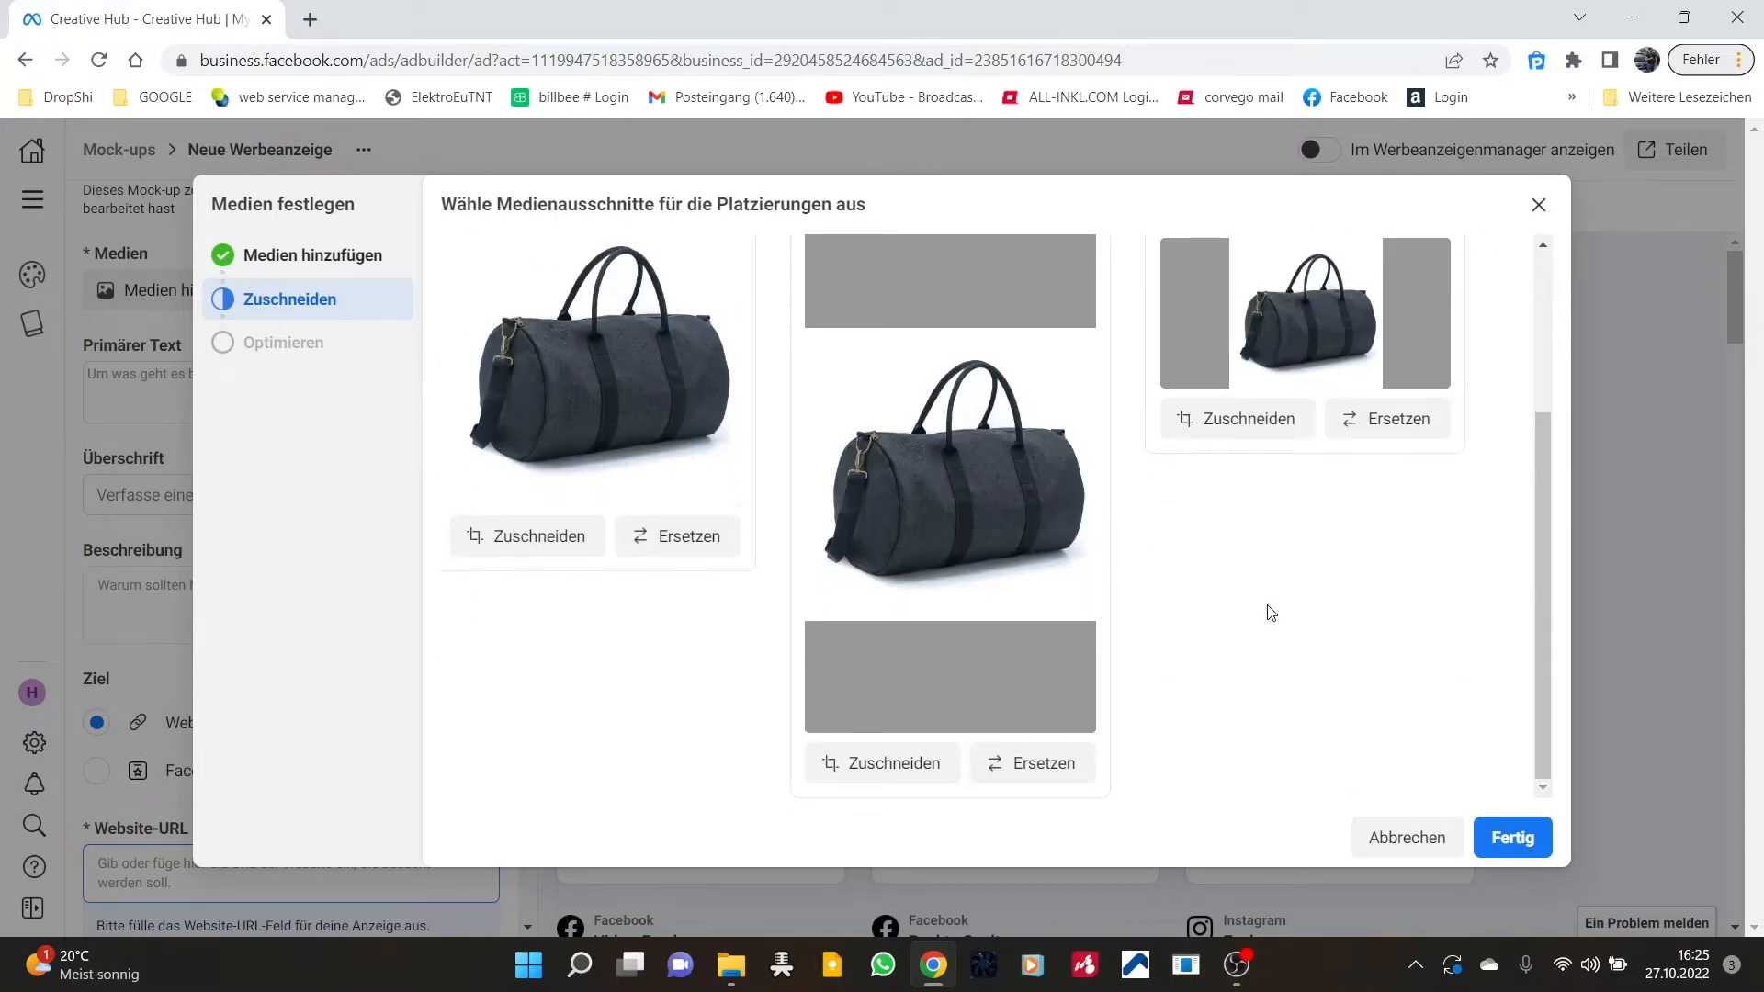
{"action": "scroll", "coordinate": [1280, 612], "scroll_direction": "up", "scroll_amount": 3}
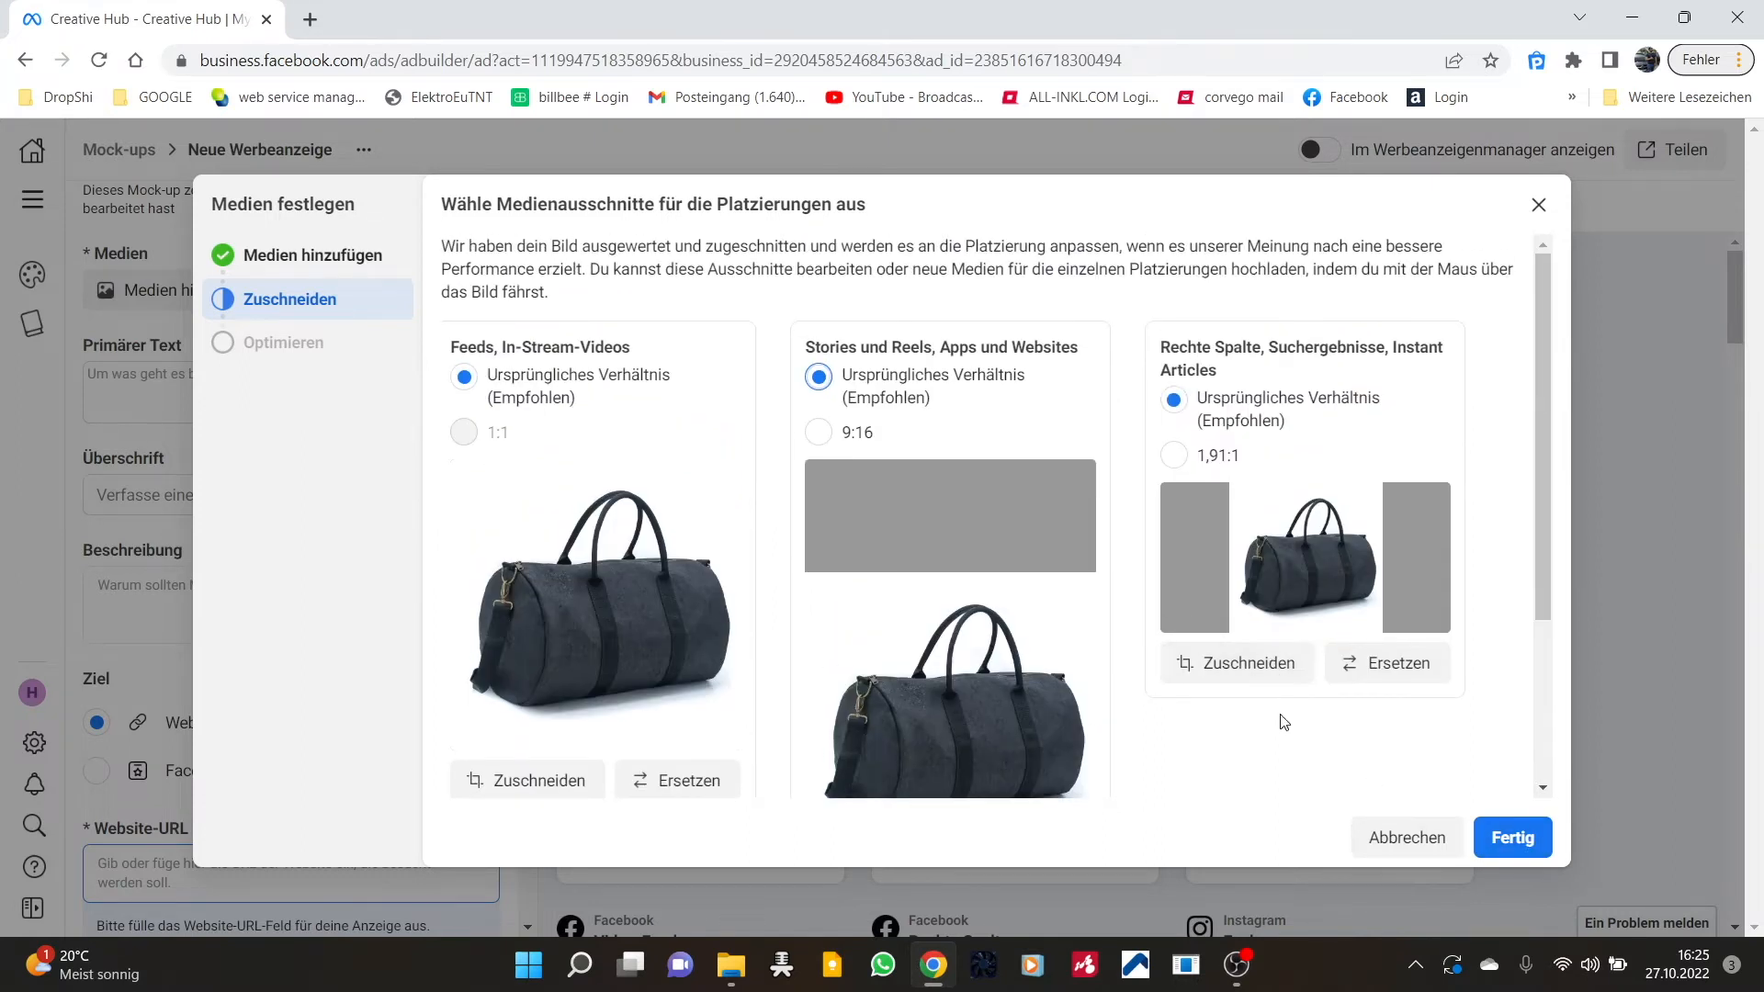
{"action": "scroll", "coordinate": [1287, 726], "scroll_direction": "down", "scroll_amount": 3}
{"action": "scroll", "coordinate": [1258, 673], "scroll_direction": "up", "scroll_amount": 3}
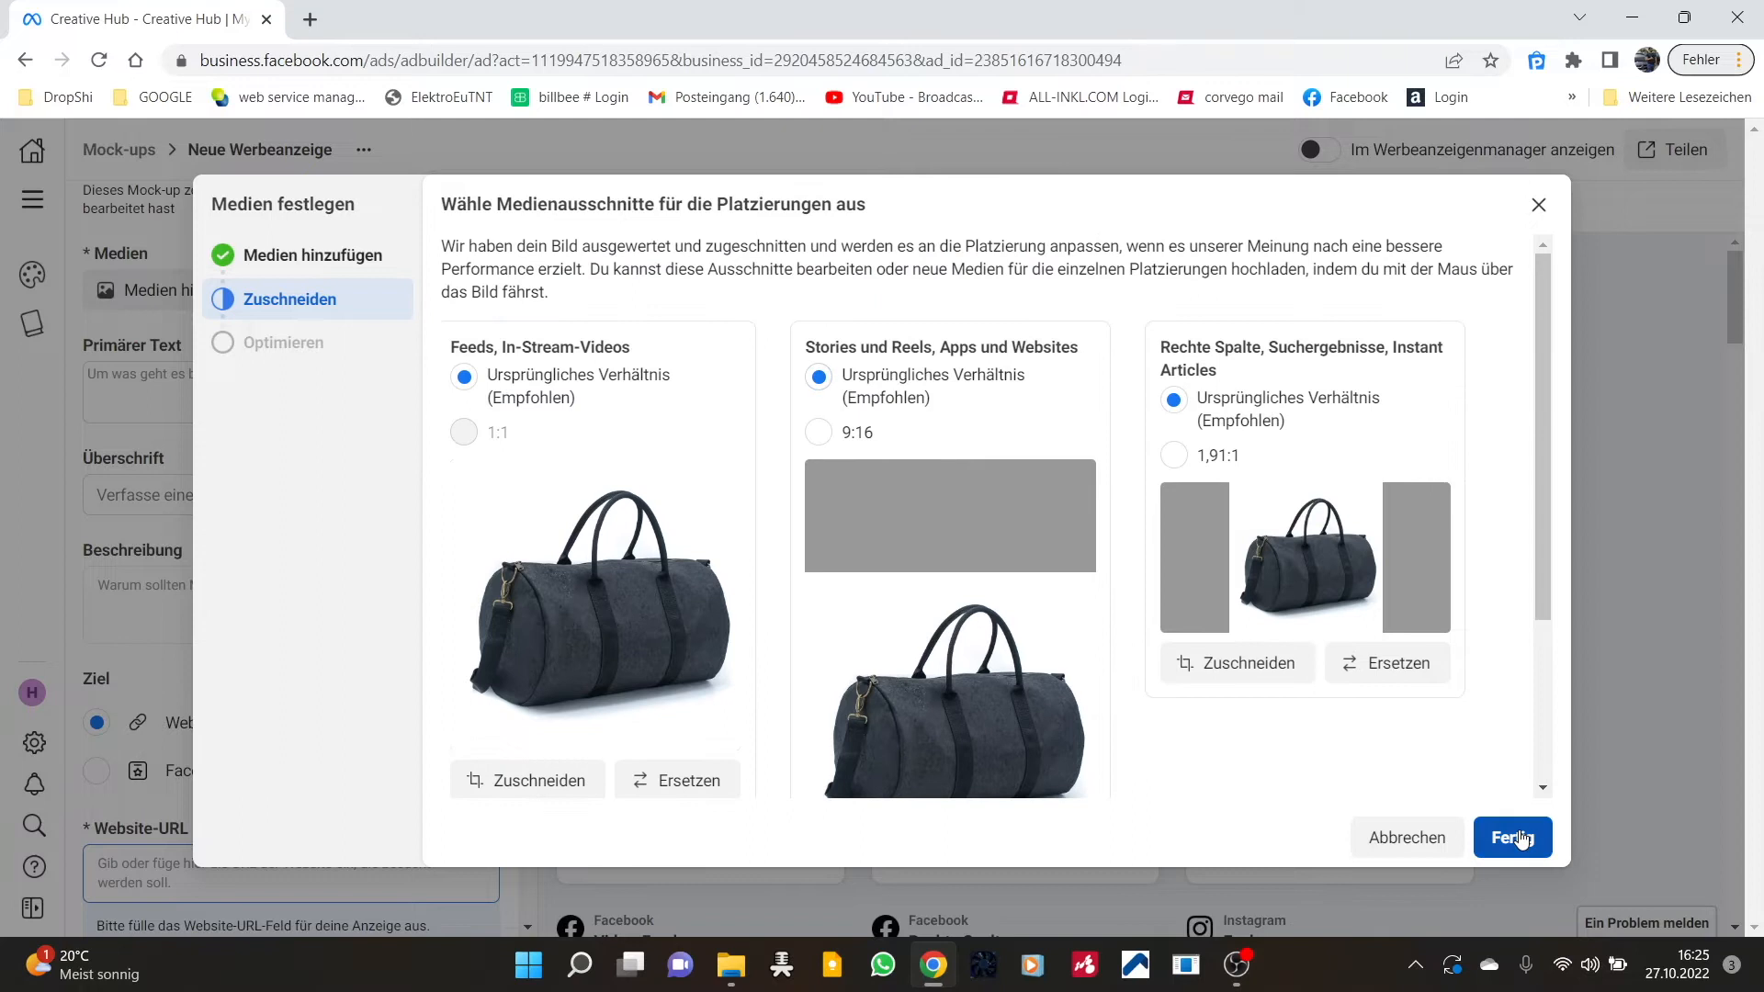
{"action": "left_click", "coordinate": [1516, 835]}
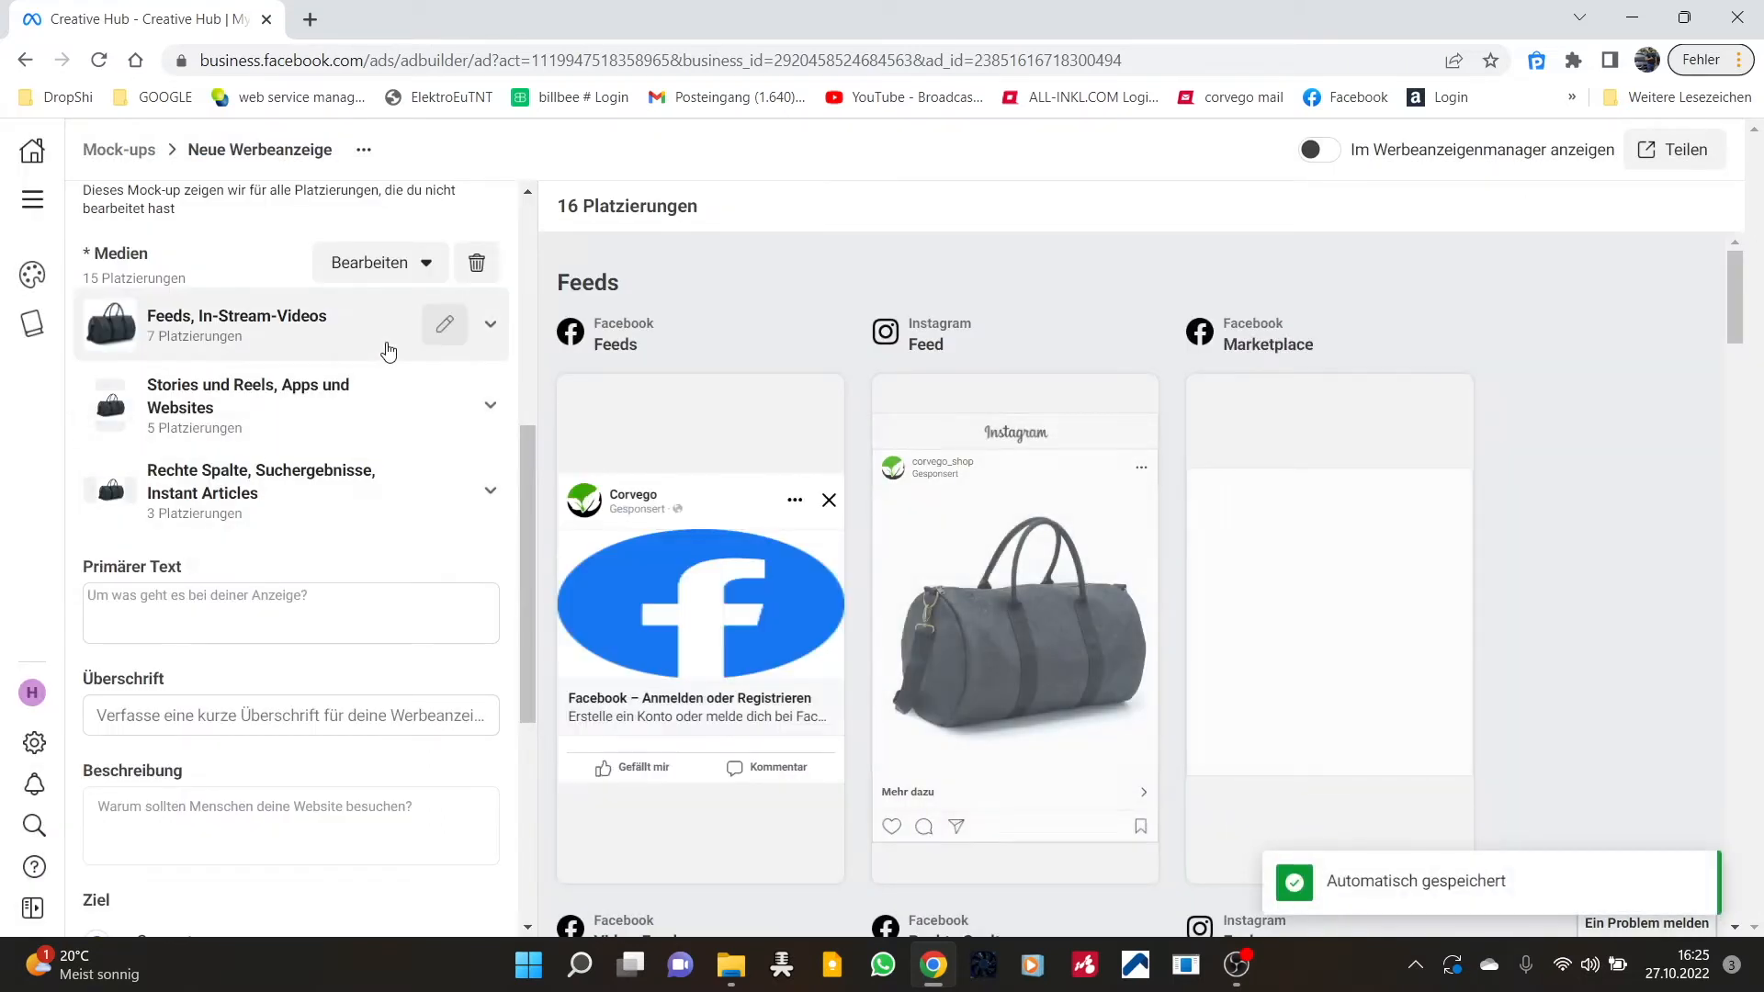
Expand the media groups for Stories and Reels, Apps and Websites and for Rechte Spalte, Suchergebnisse, Instant Articles to view their placements
{"action": "left_click", "coordinate": [494, 415]}
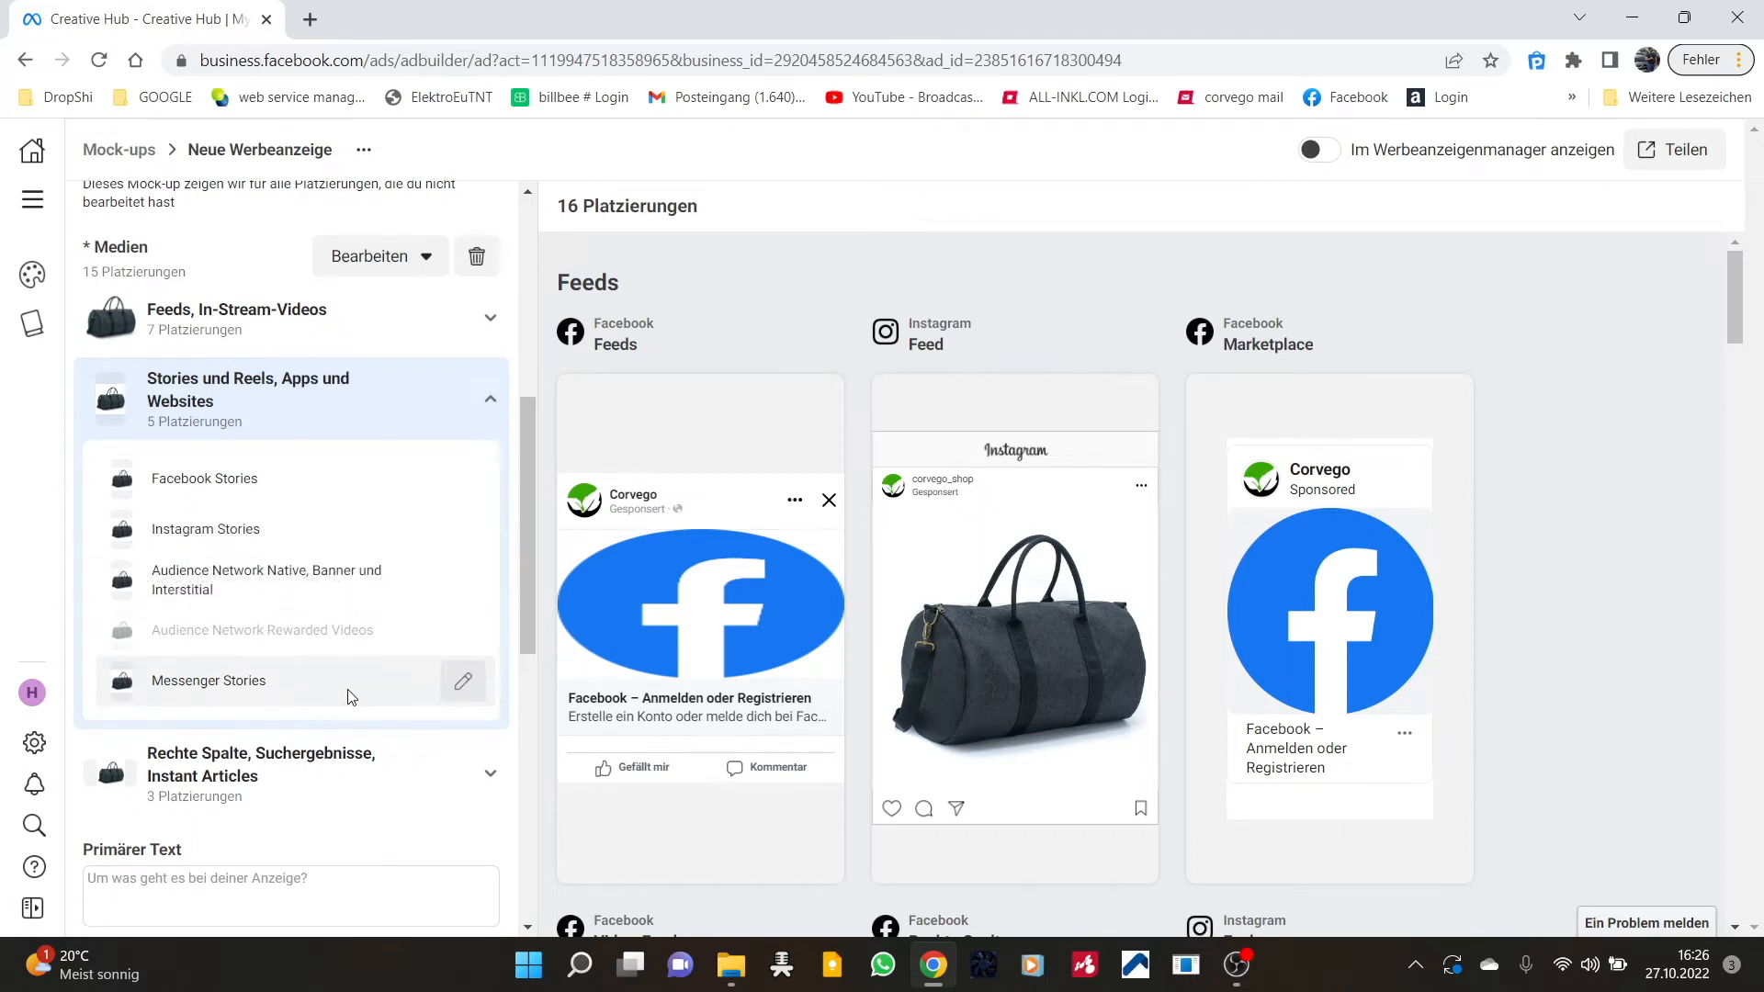
{"action": "scroll", "coordinate": [414, 662], "scroll_direction": "down", "scroll_amount": 2}
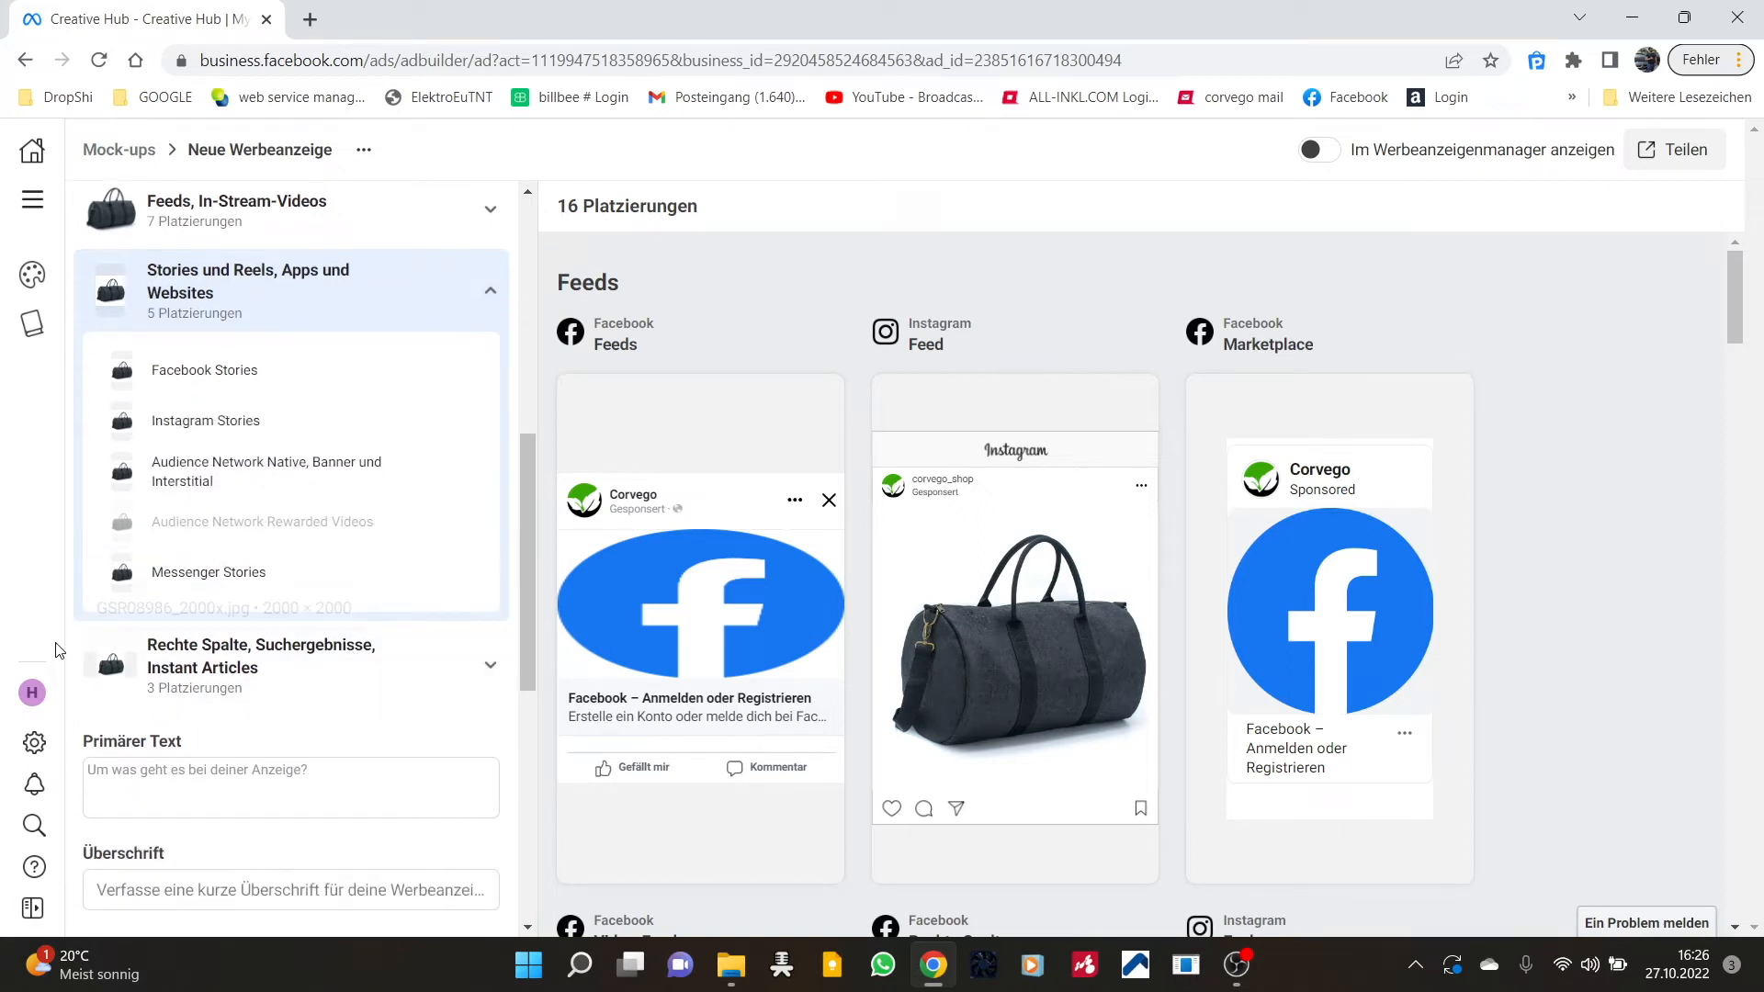
{"action": "left_click", "coordinate": [491, 667]}
Browse the vertical templates for converting the Audience Network Rewarded Videos image into a video, and close the placement editor without saving
{"action": "mouse_move", "coordinate": [257, 524]}
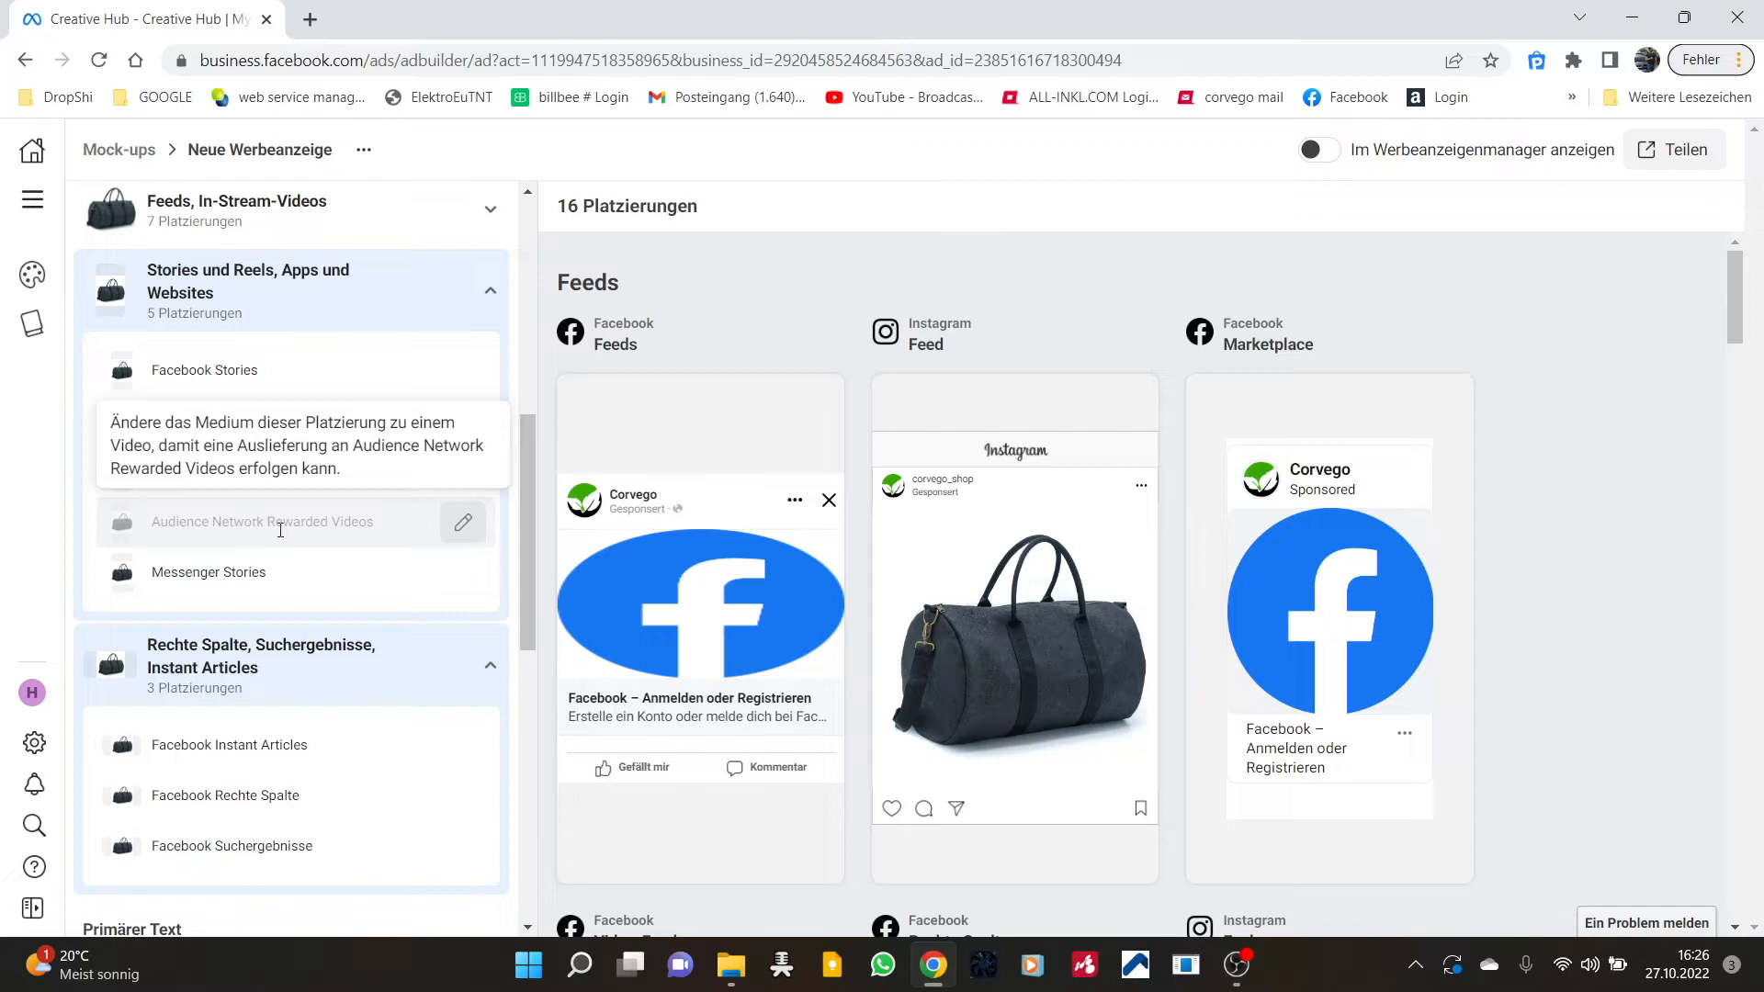
{"action": "left_click", "coordinate": [463, 522]}
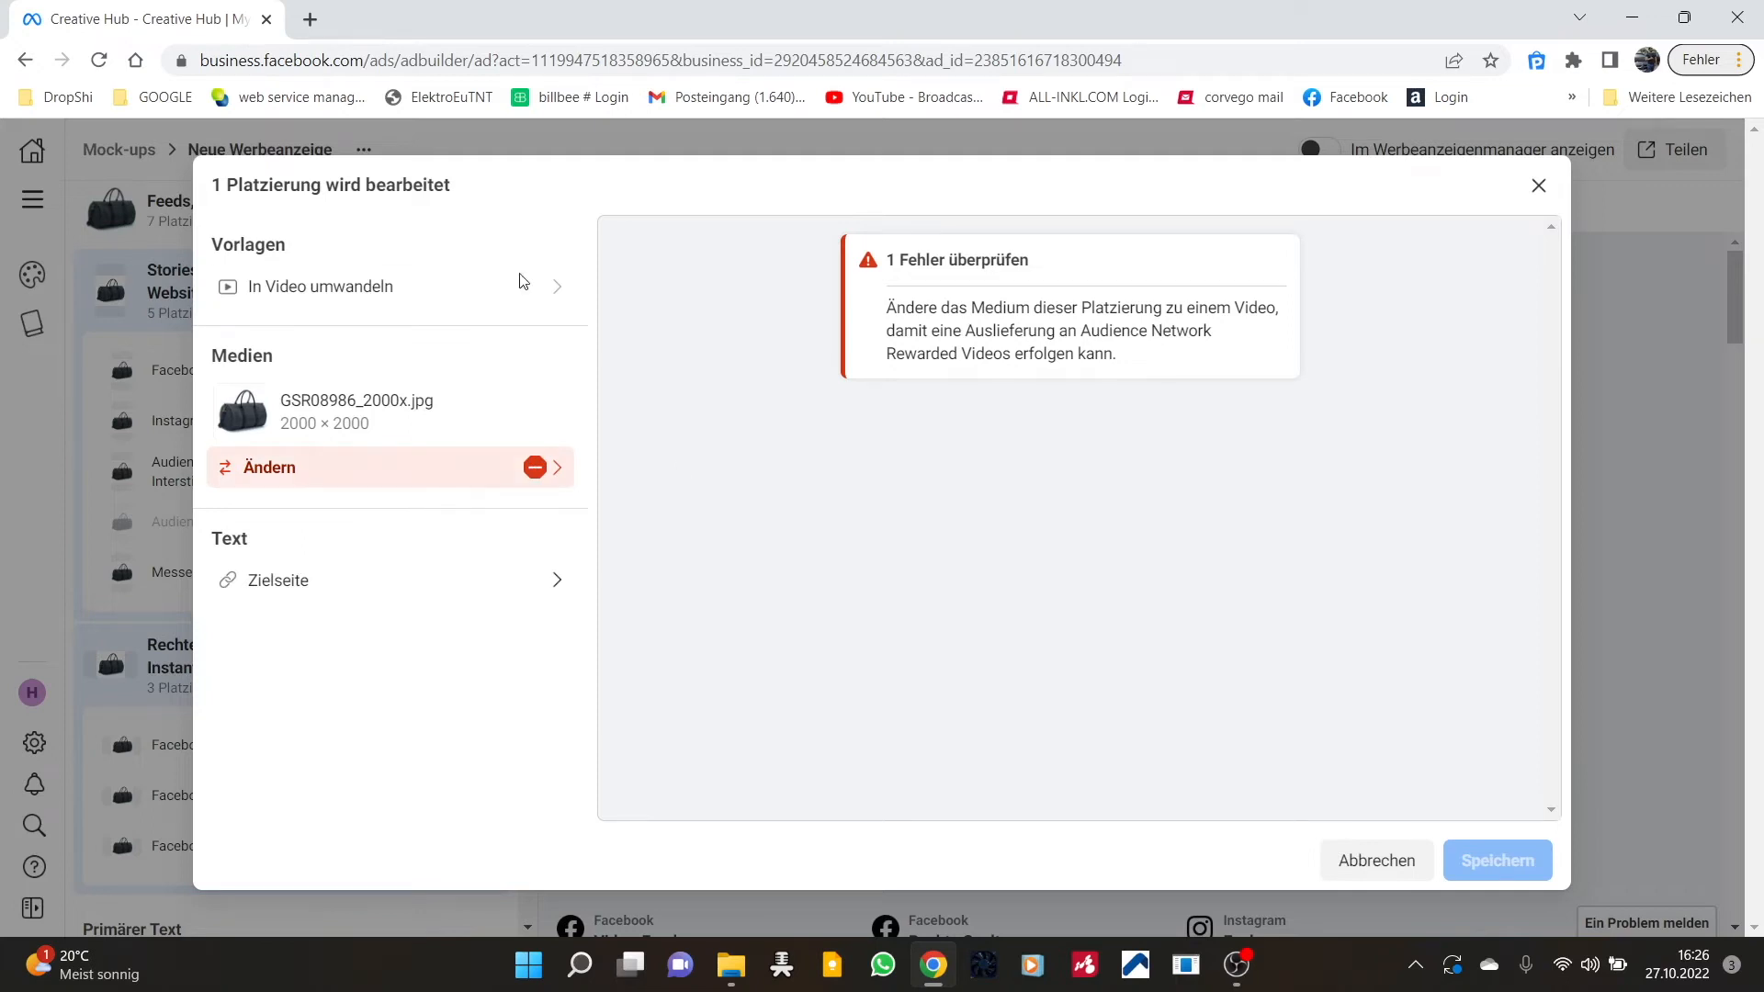
{"action": "left_click", "coordinate": [338, 301]}
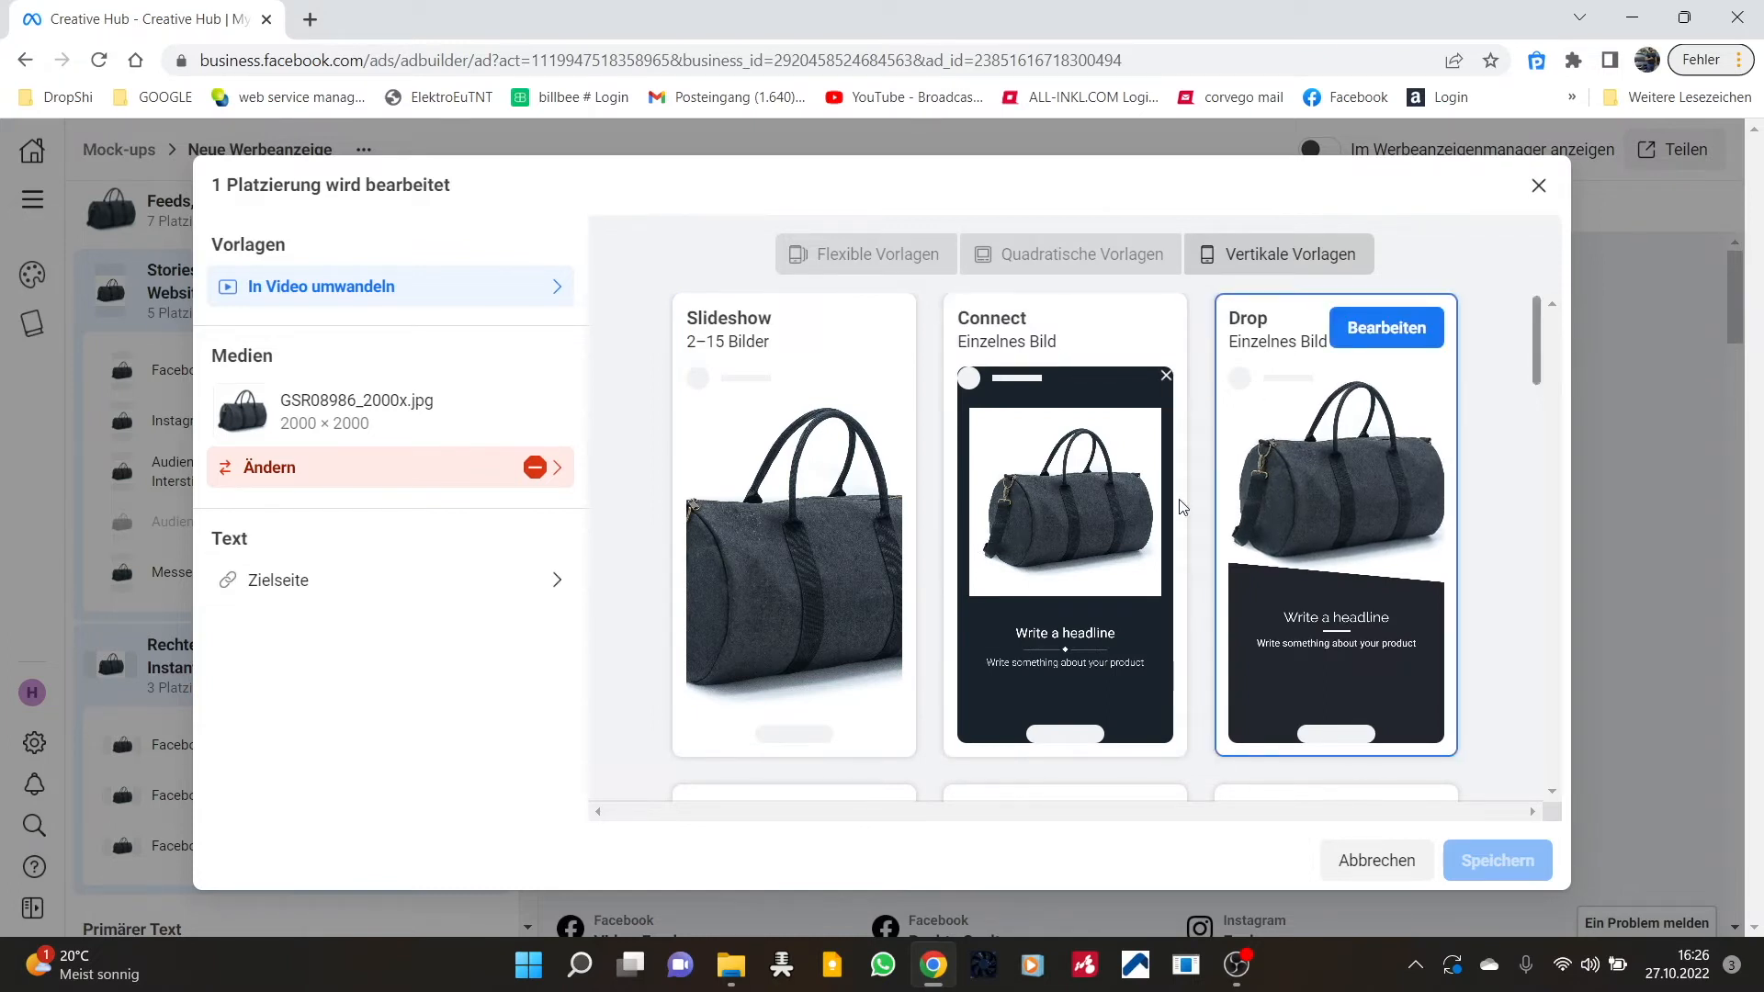
{"action": "scroll", "coordinate": [1008, 473], "scroll_direction": "down", "scroll_amount": 1}
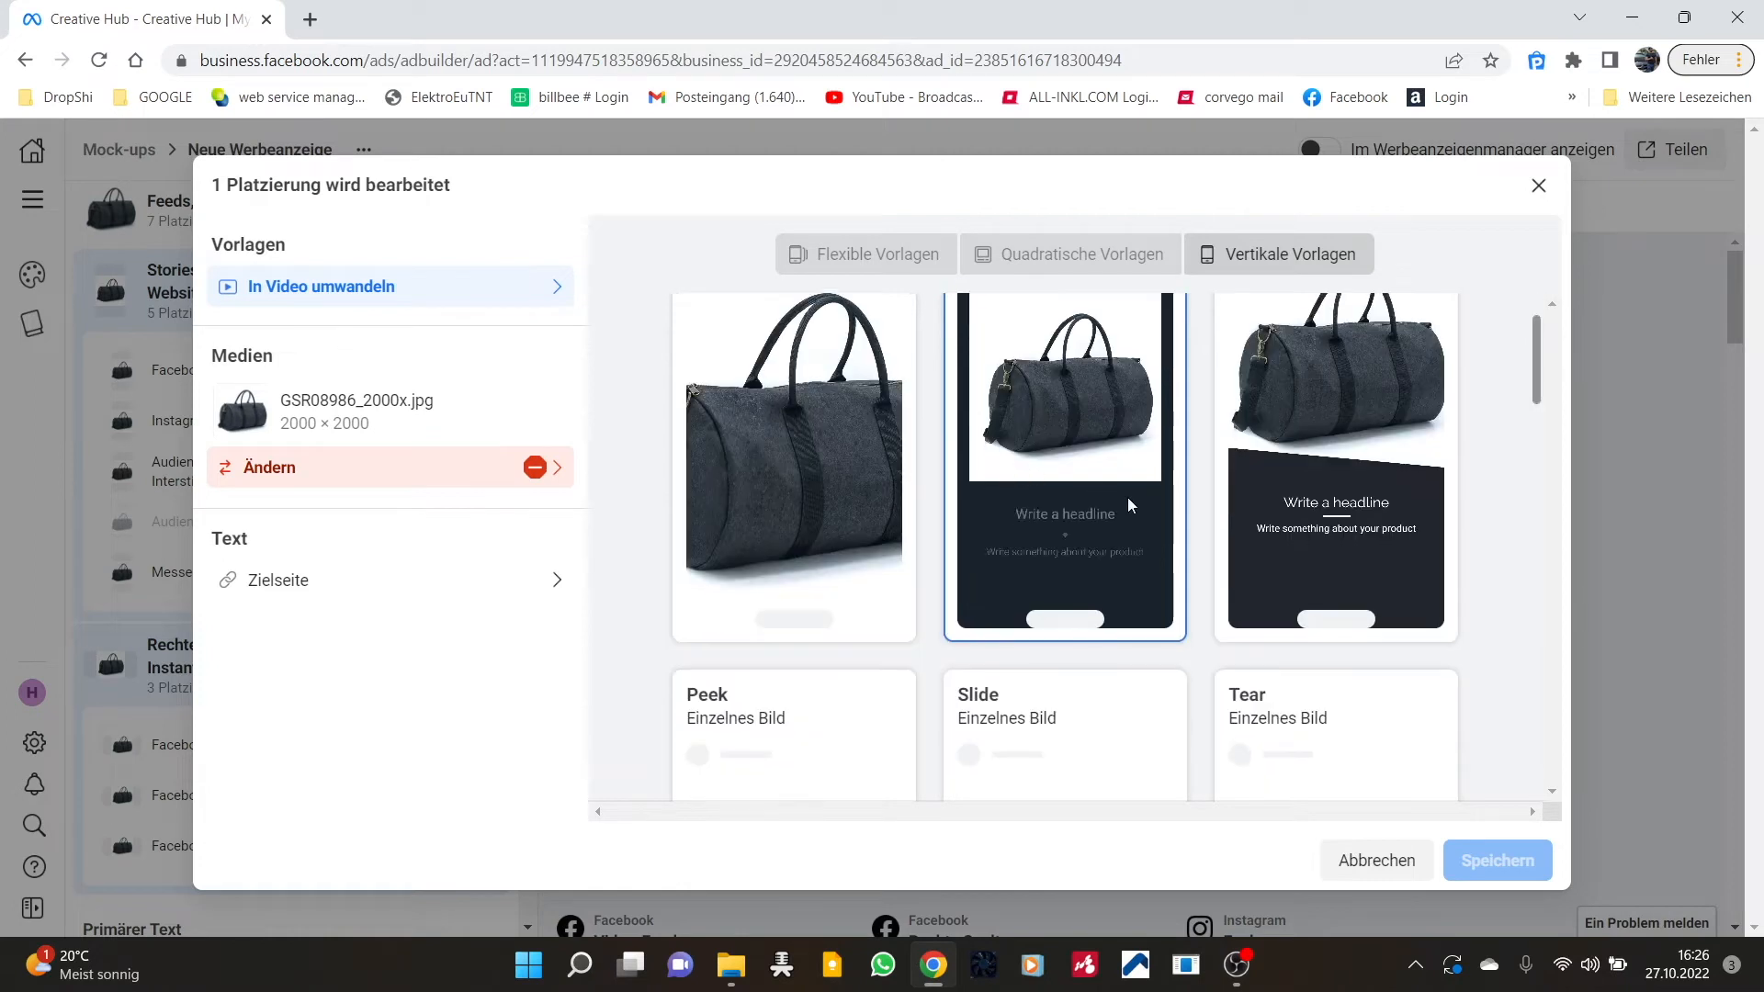
{"action": "scroll", "coordinate": [1139, 504], "scroll_direction": "up", "scroll_amount": 1}
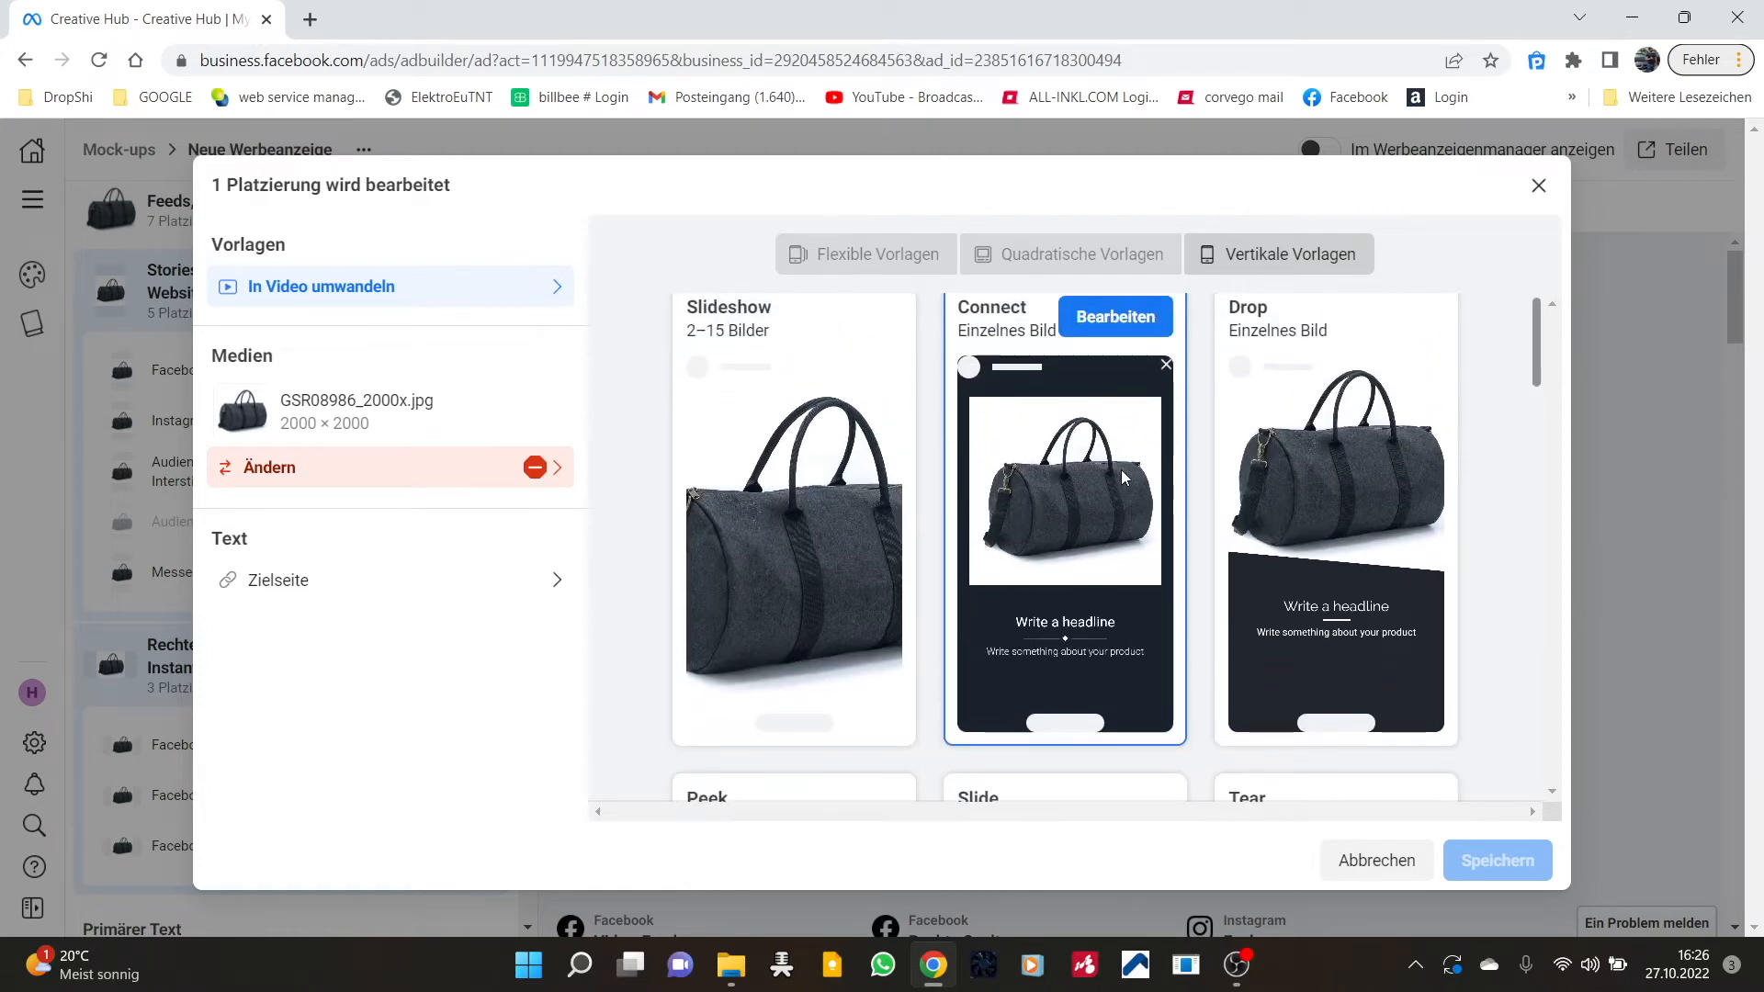
{"action": "scroll", "coordinate": [1121, 476], "scroll_direction": "down", "scroll_amount": 3}
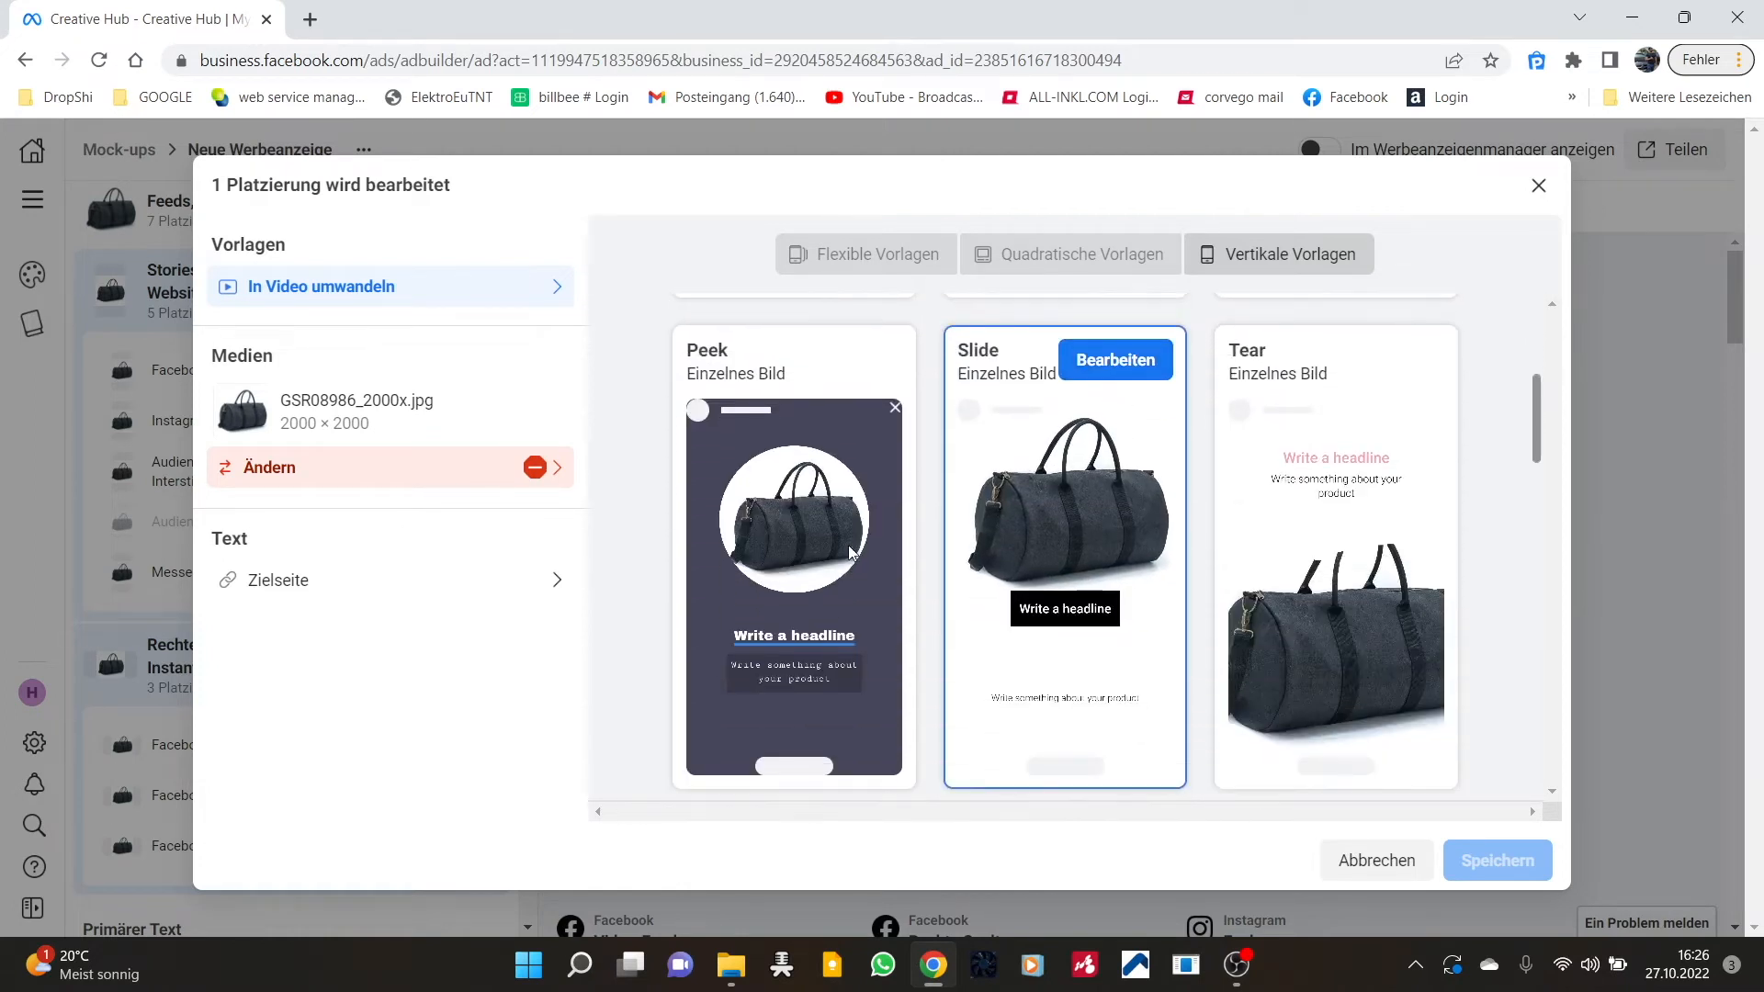
{"action": "scroll", "coordinate": [836, 478], "scroll_direction": "down", "scroll_amount": 4}
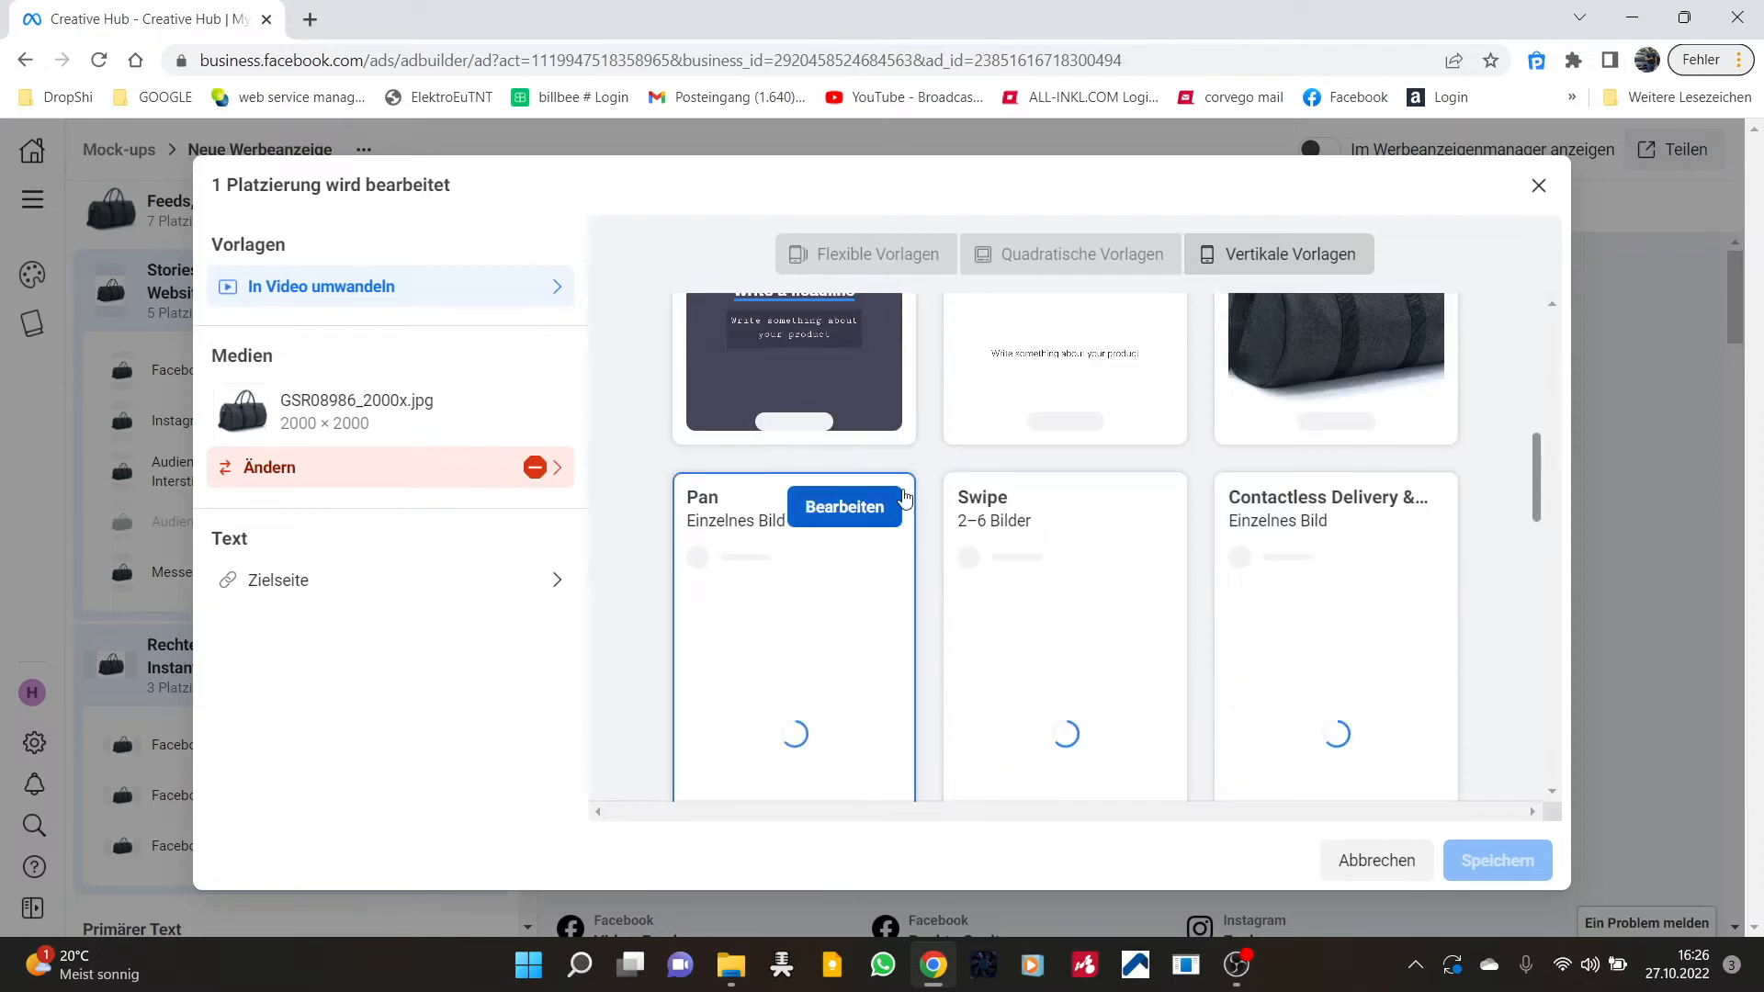
{"action": "scroll", "coordinate": [1167, 550], "scroll_direction": "down", "scroll_amount": 2}
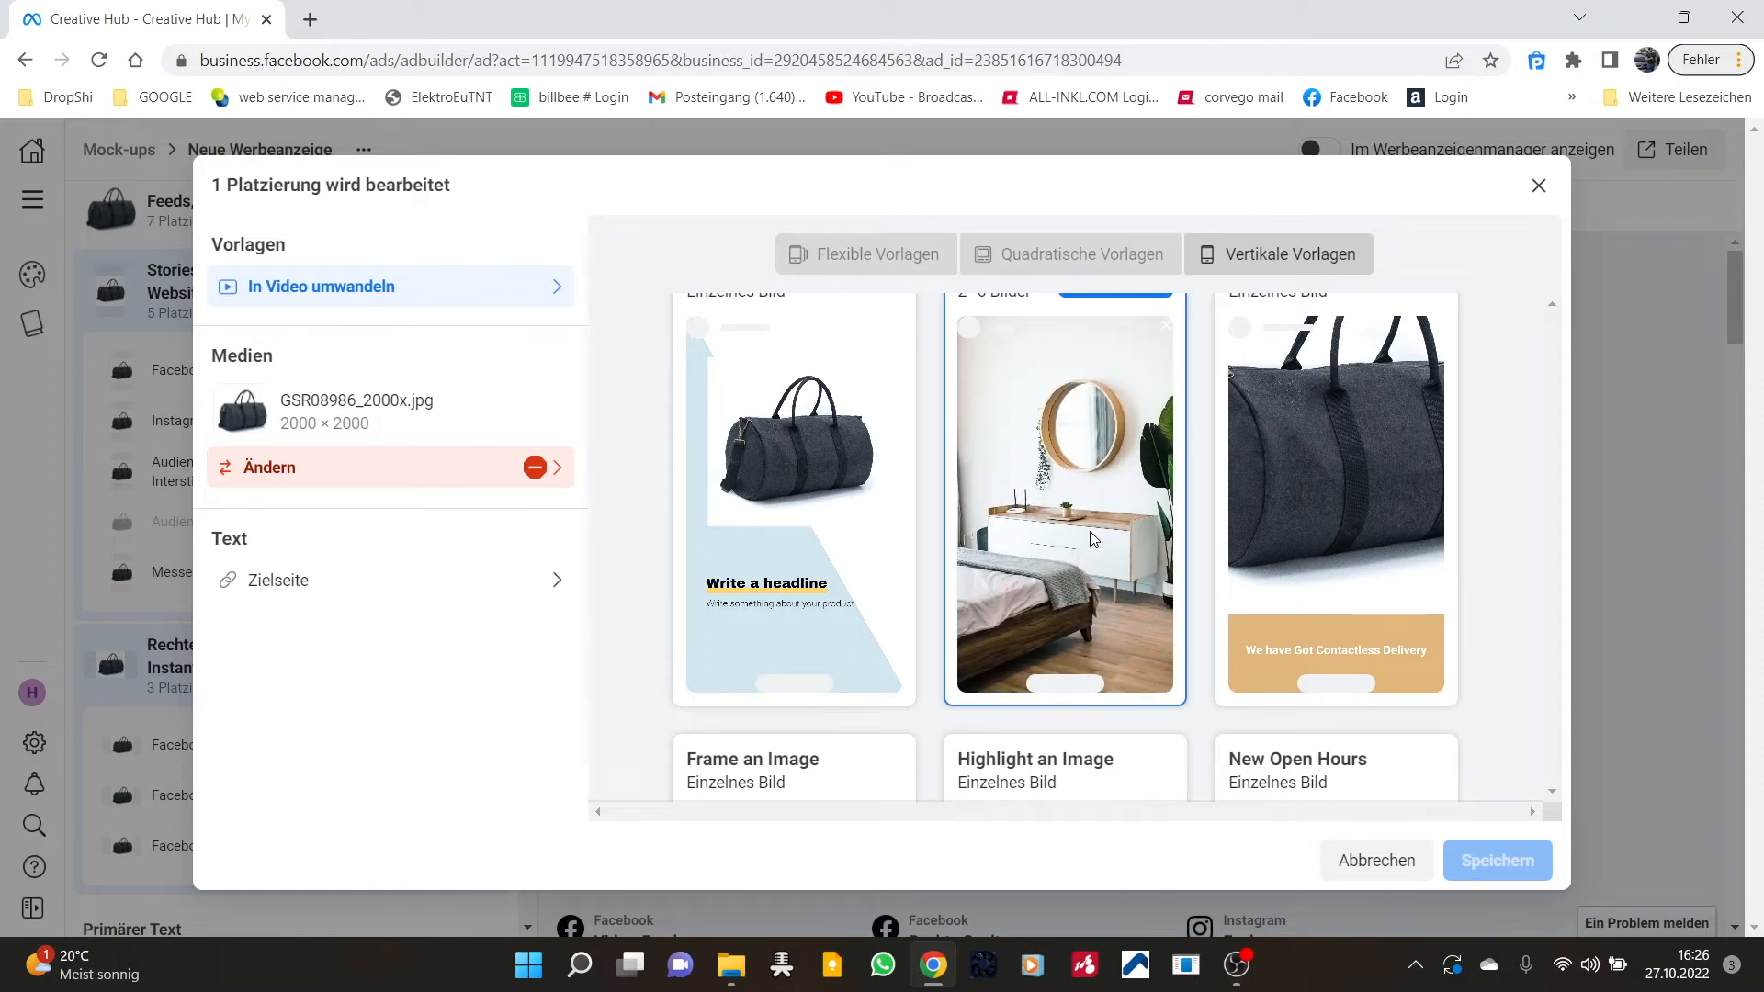
{"action": "mouse_move", "coordinate": [1070, 752]}
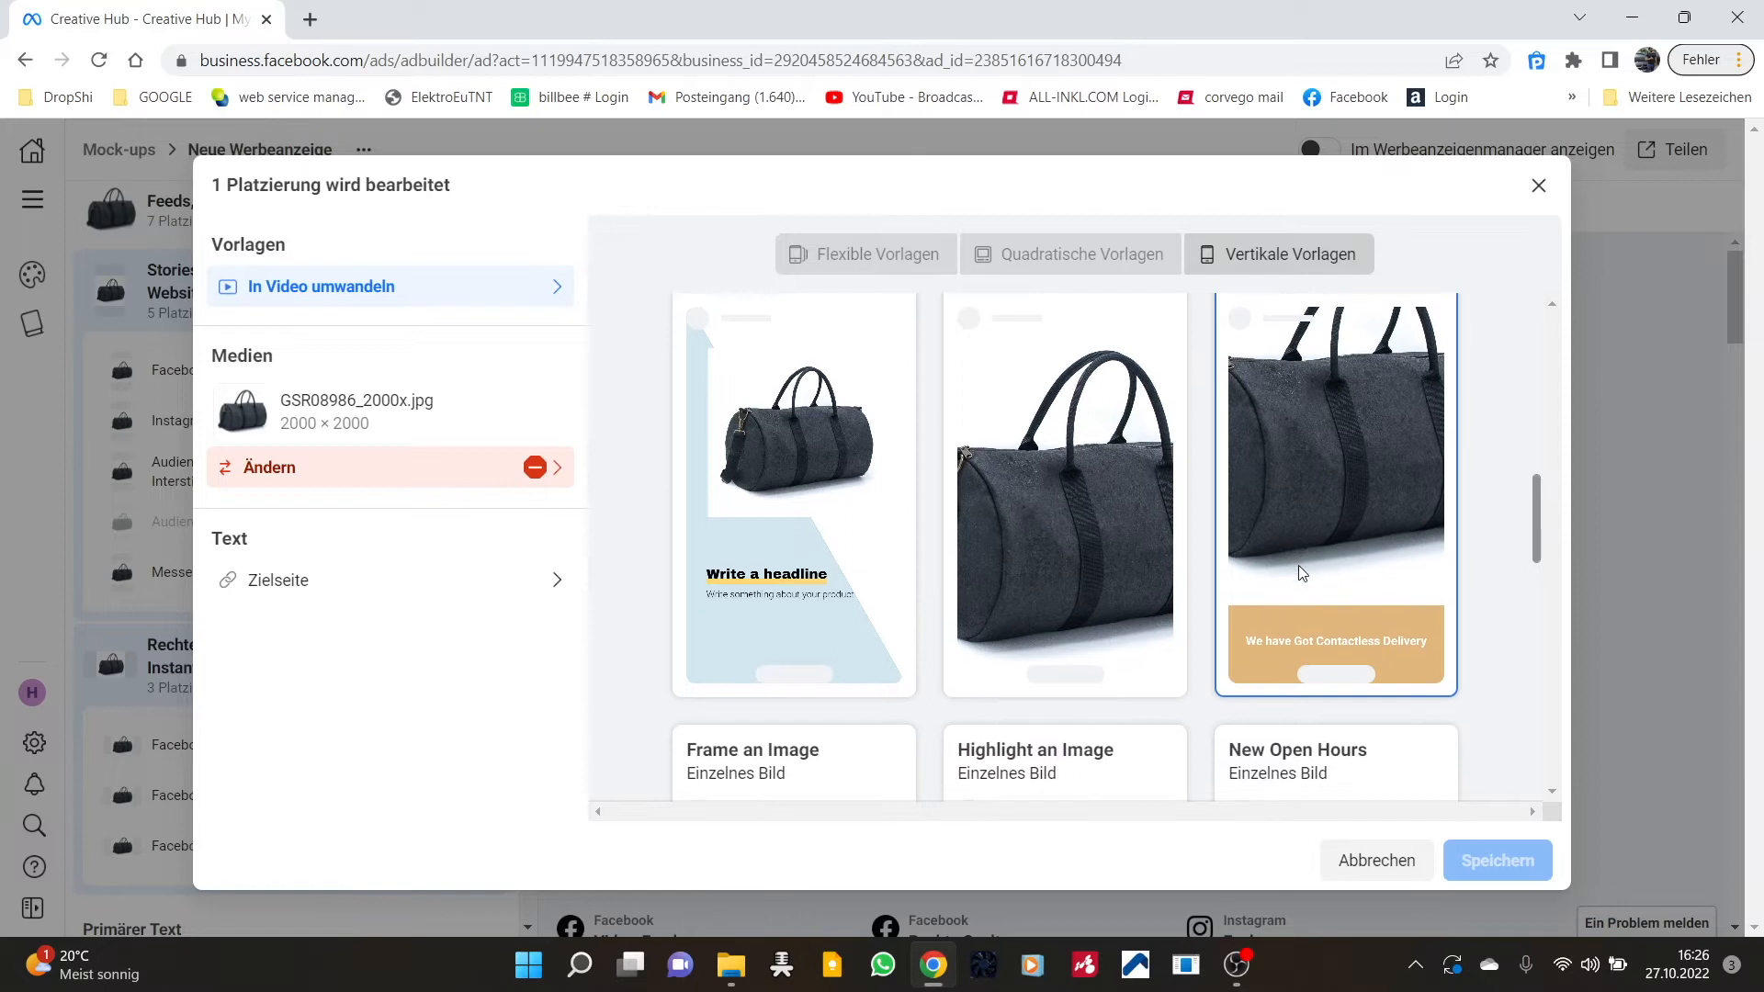
{"action": "scroll", "coordinate": [1301, 579], "scroll_direction": "down", "scroll_amount": 3}
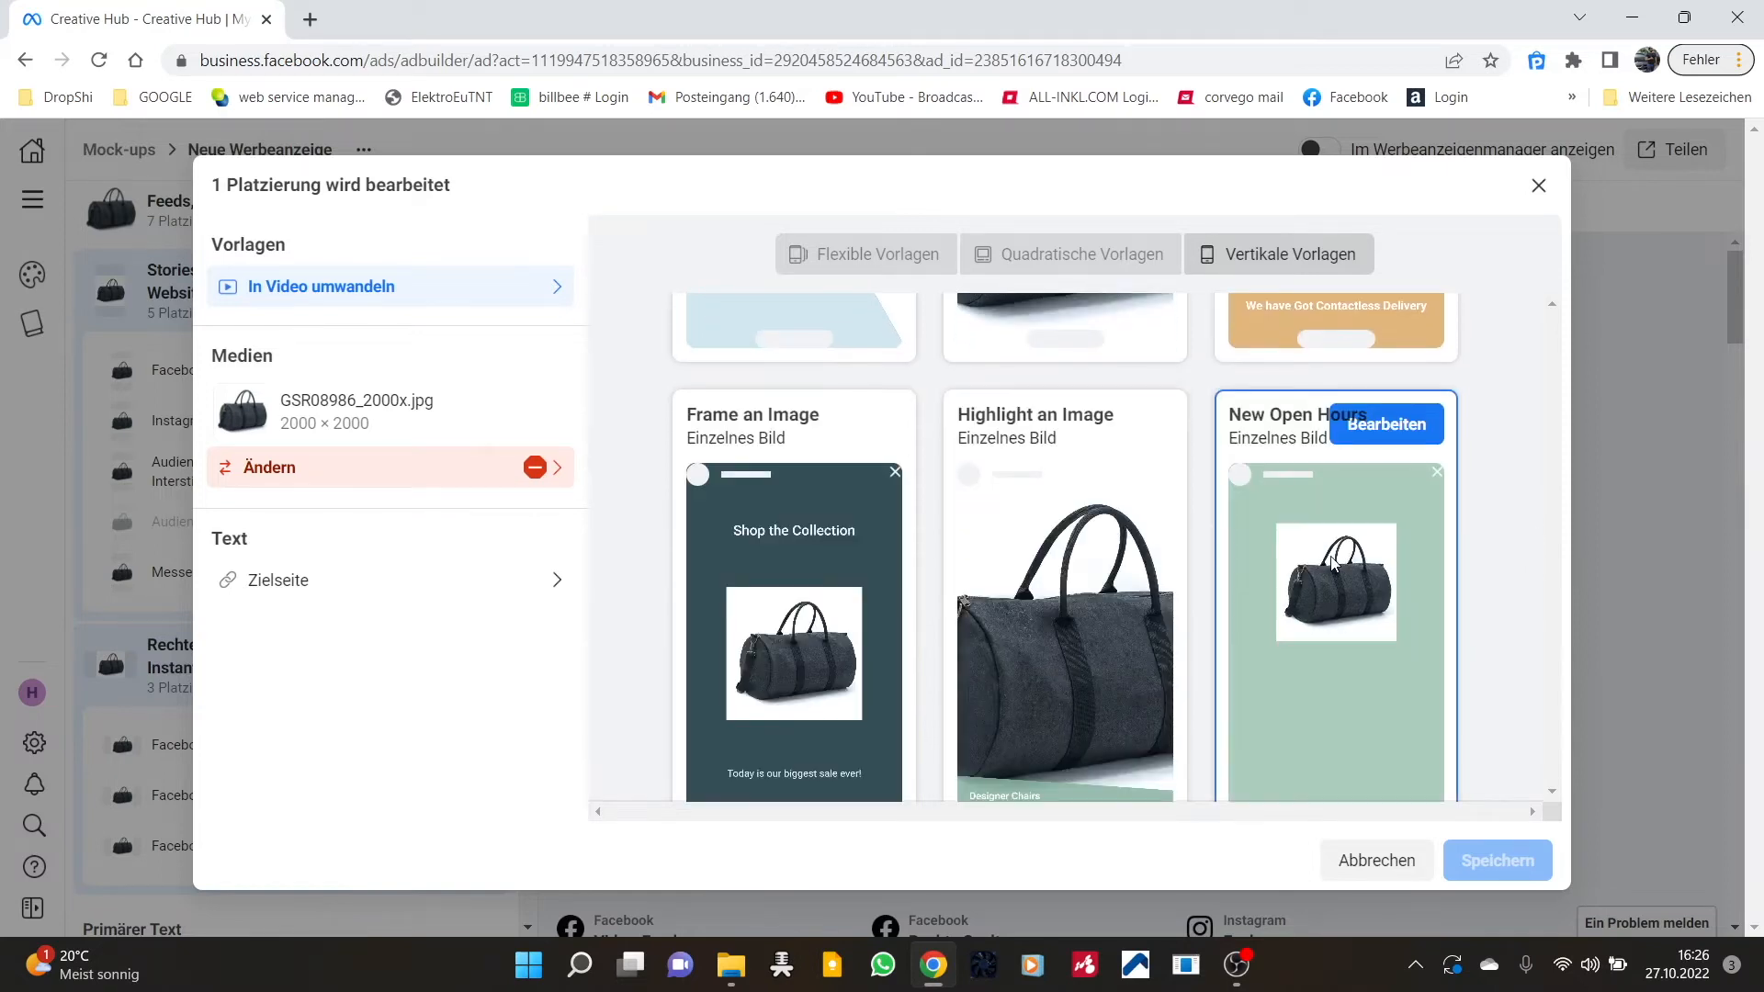
{"action": "scroll", "coordinate": [1063, 564], "scroll_direction": "down", "scroll_amount": 2}
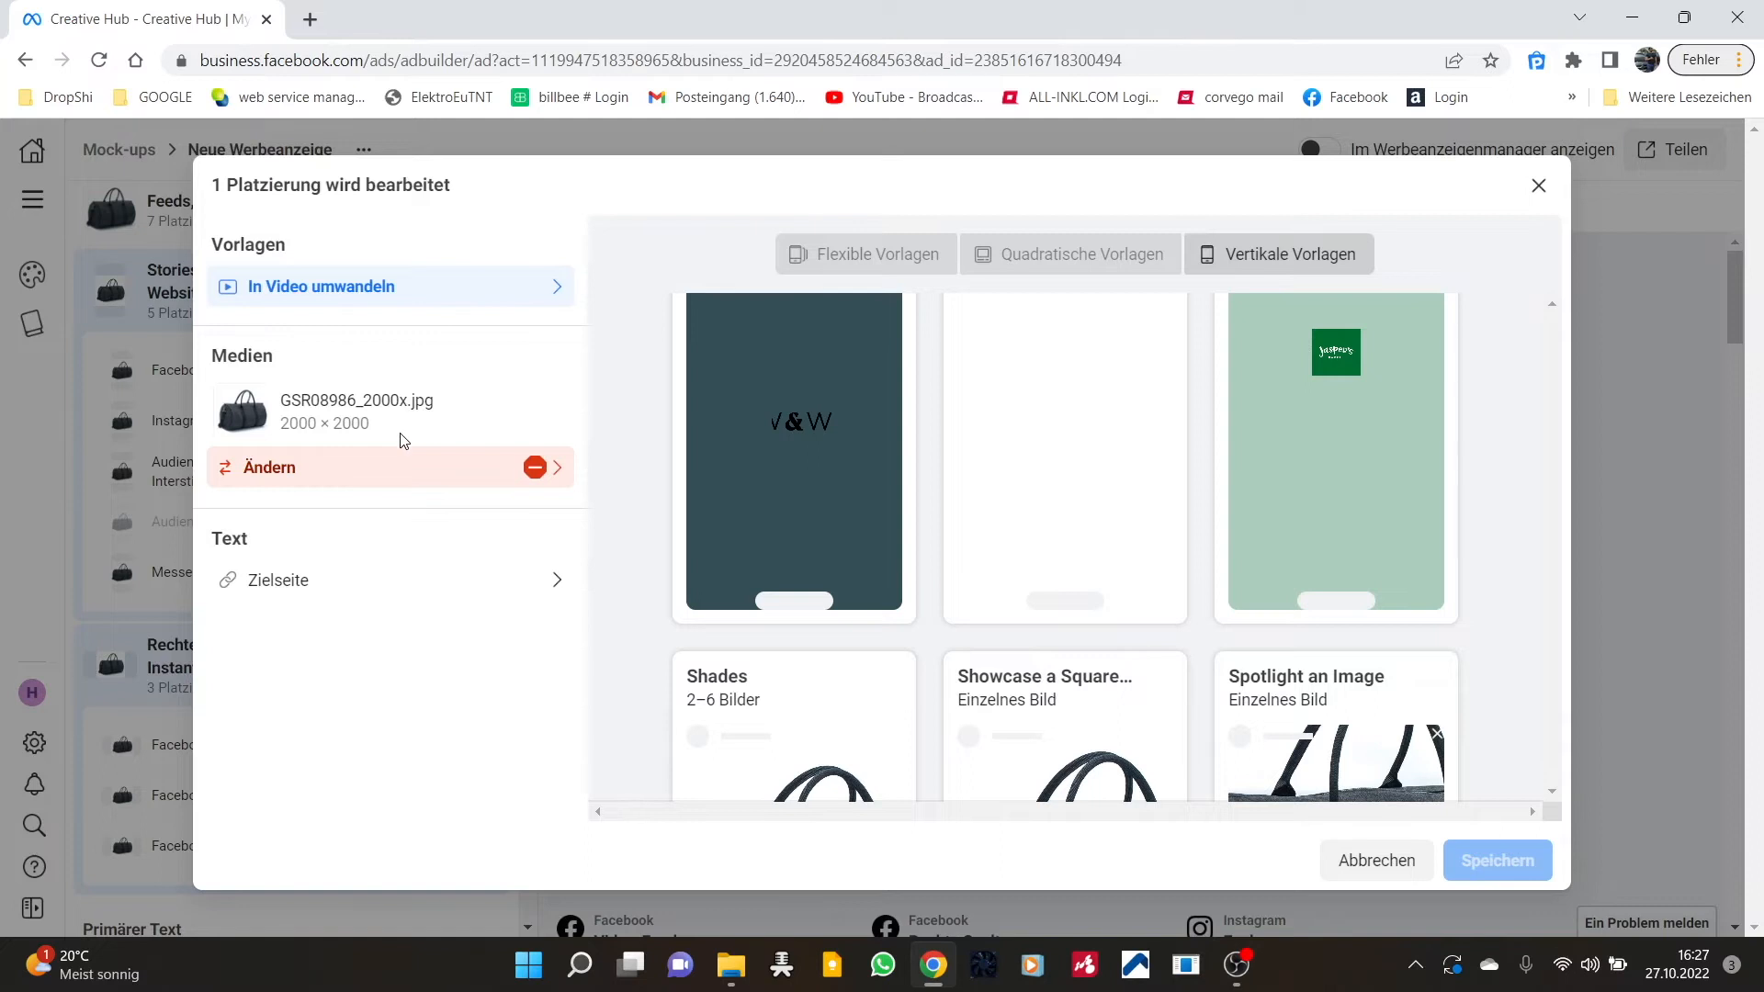
{"action": "left_click", "coordinate": [1540, 185]}
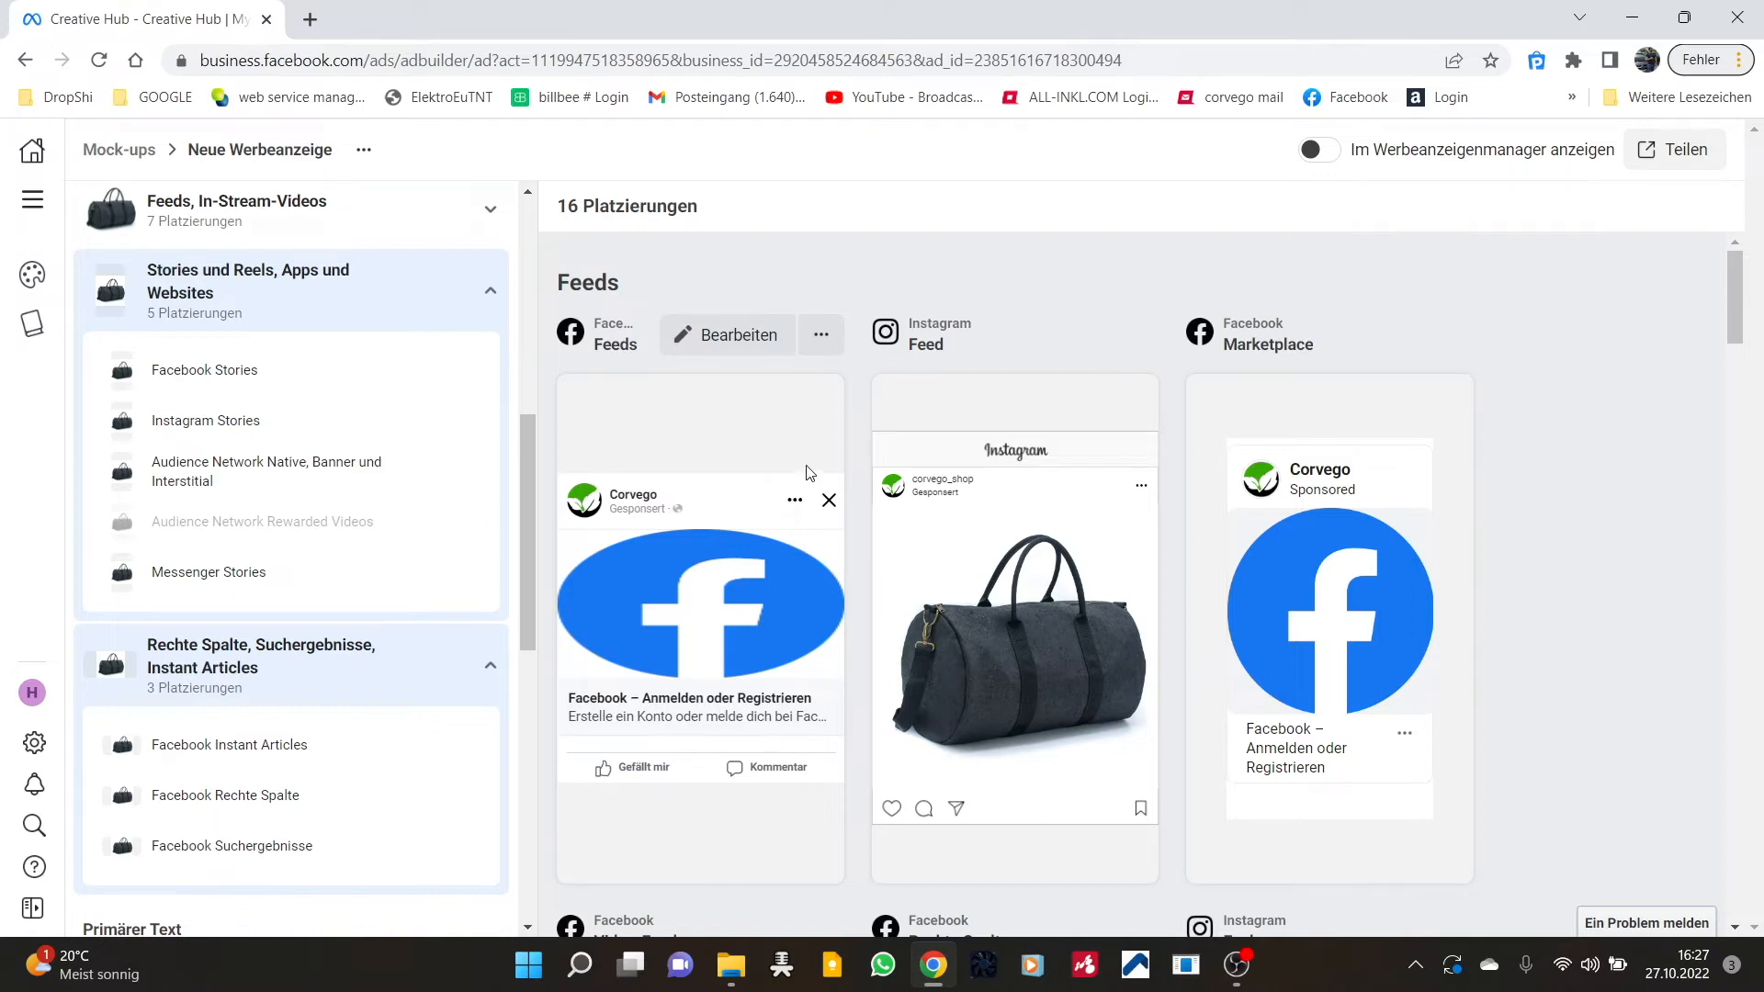
Review the ad previews for the feed placements, the Messenger inbox, and the Instagram, Facebook and Messenger Stories
{"action": "left_click_drag", "start_coordinate": [701, 213], "coordinate": [554, 217]}
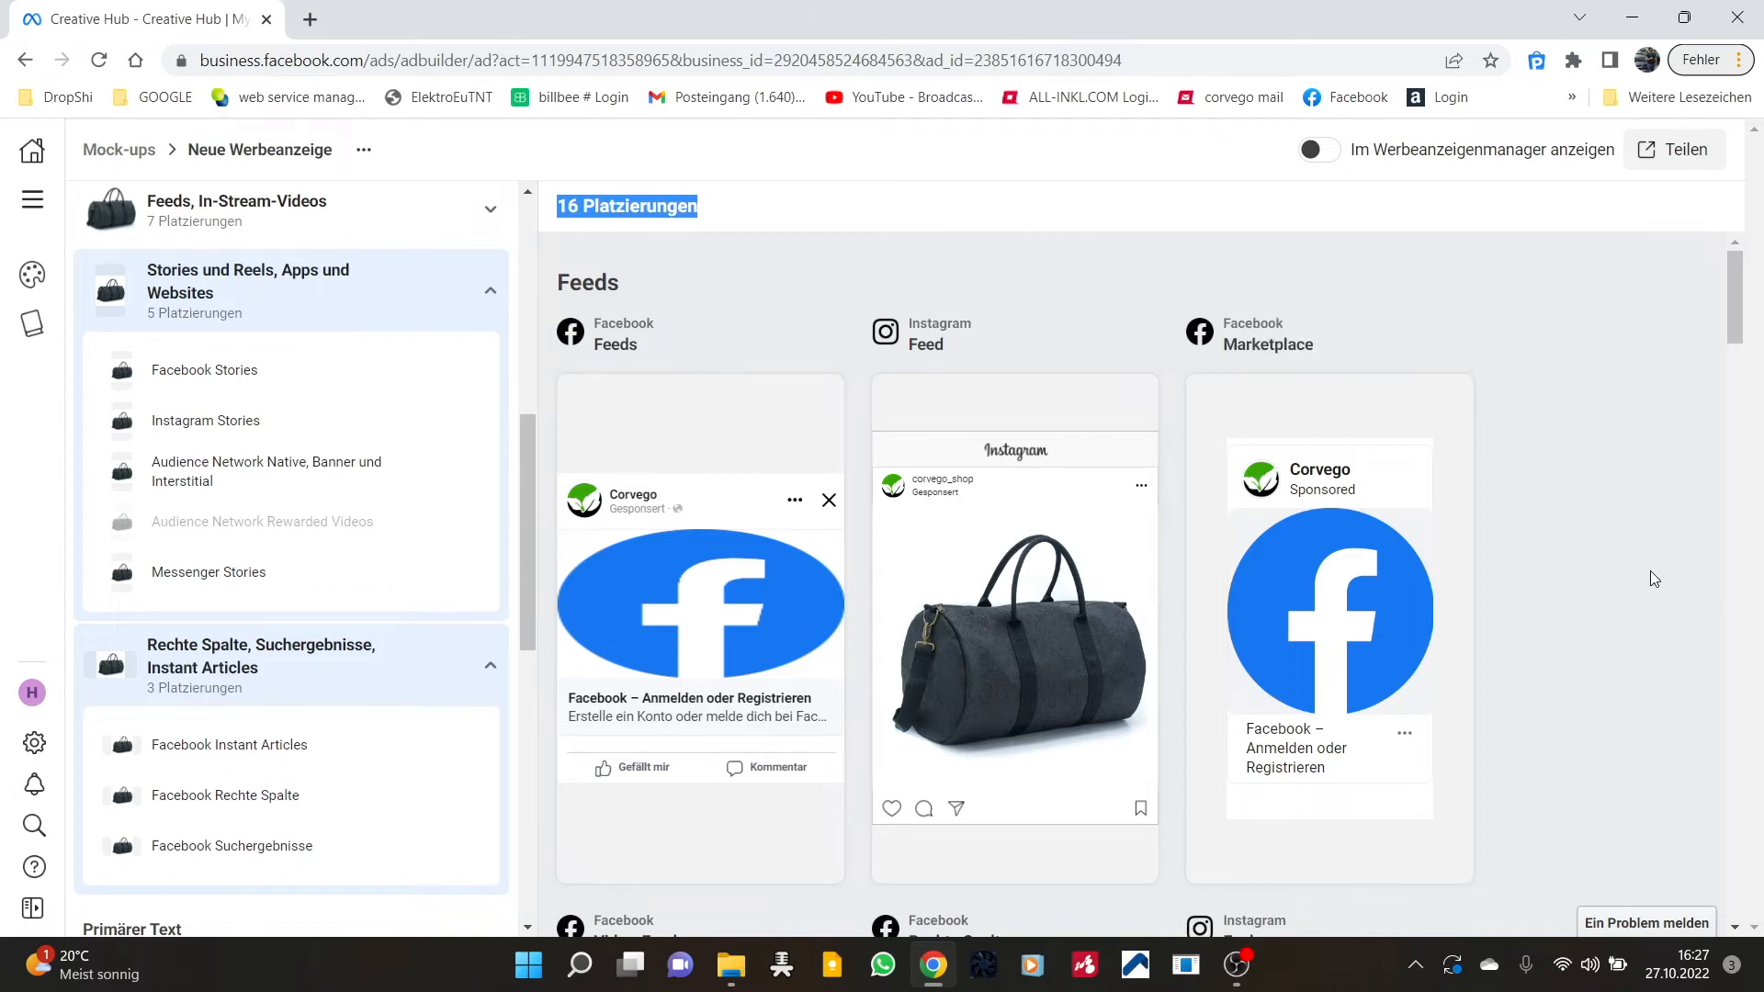
{"action": "scroll", "coordinate": [386, 643], "scroll_direction": "down", "scroll_amount": 5}
{"action": "scroll", "coordinate": [384, 551], "scroll_direction": "up", "scroll_amount": 4}
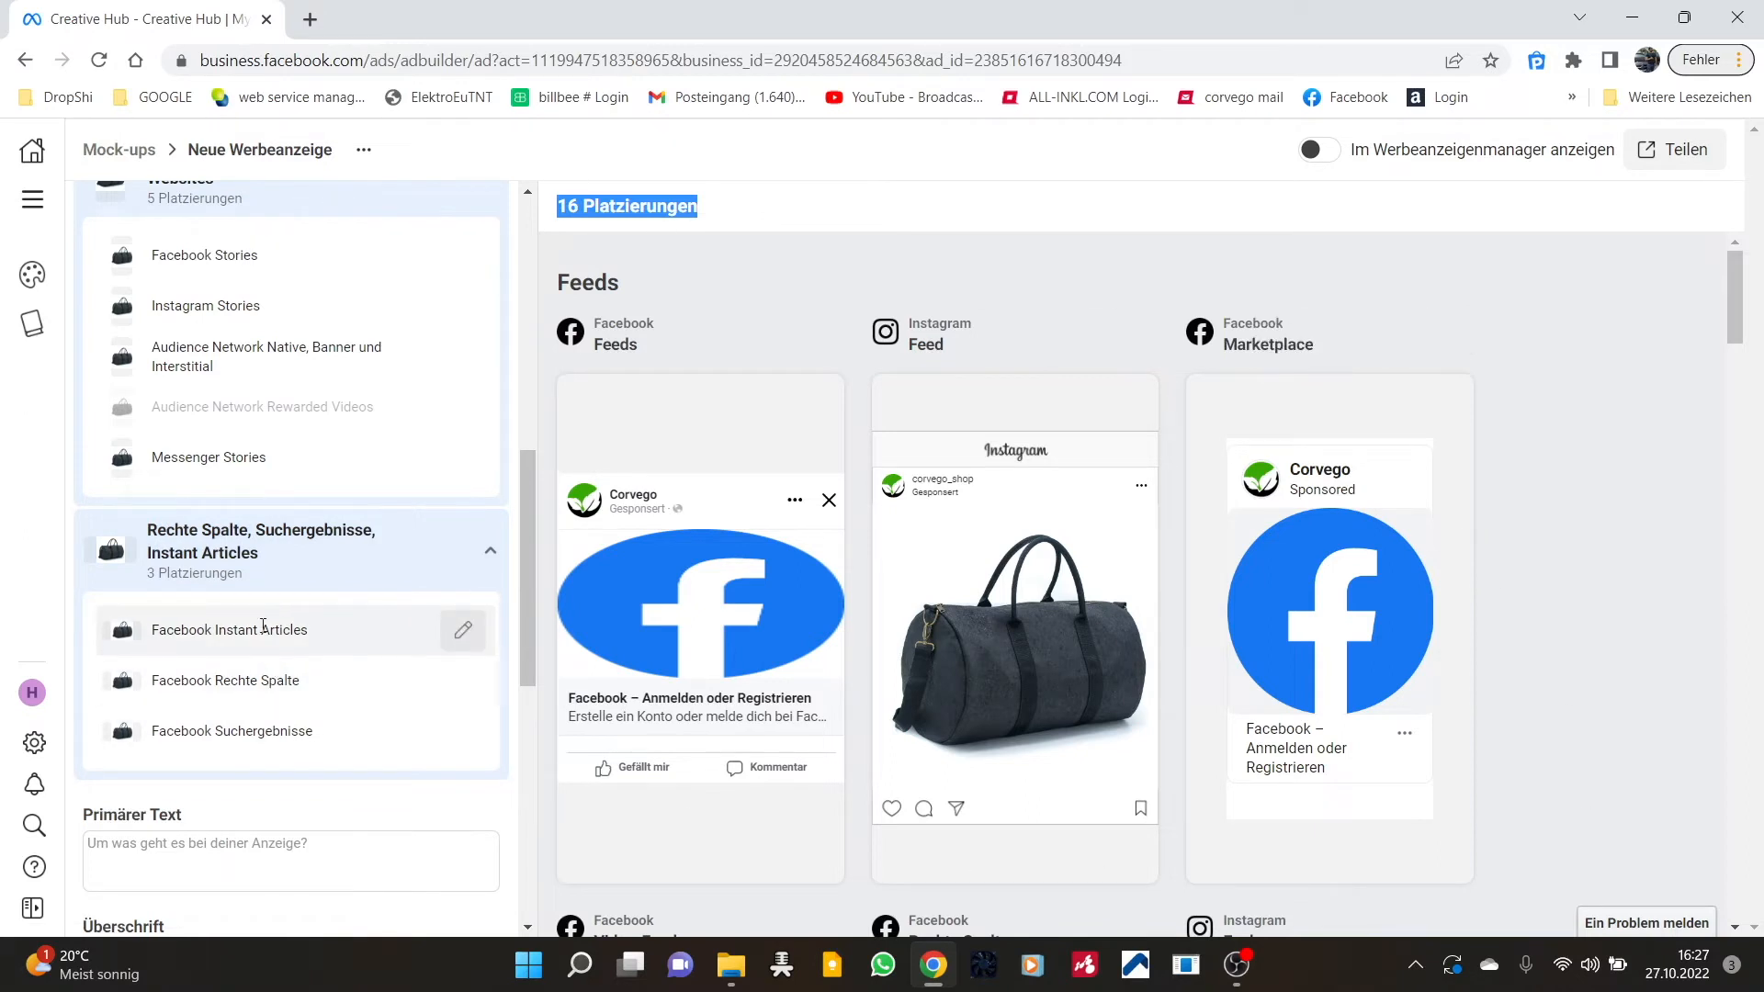
{"action": "left_click", "coordinate": [996, 245]}
{"action": "scroll", "coordinate": [1066, 441], "scroll_direction": "down", "scroll_amount": 5}
{"action": "scroll", "coordinate": [1121, 468], "scroll_direction": "down", "scroll_amount": 5}
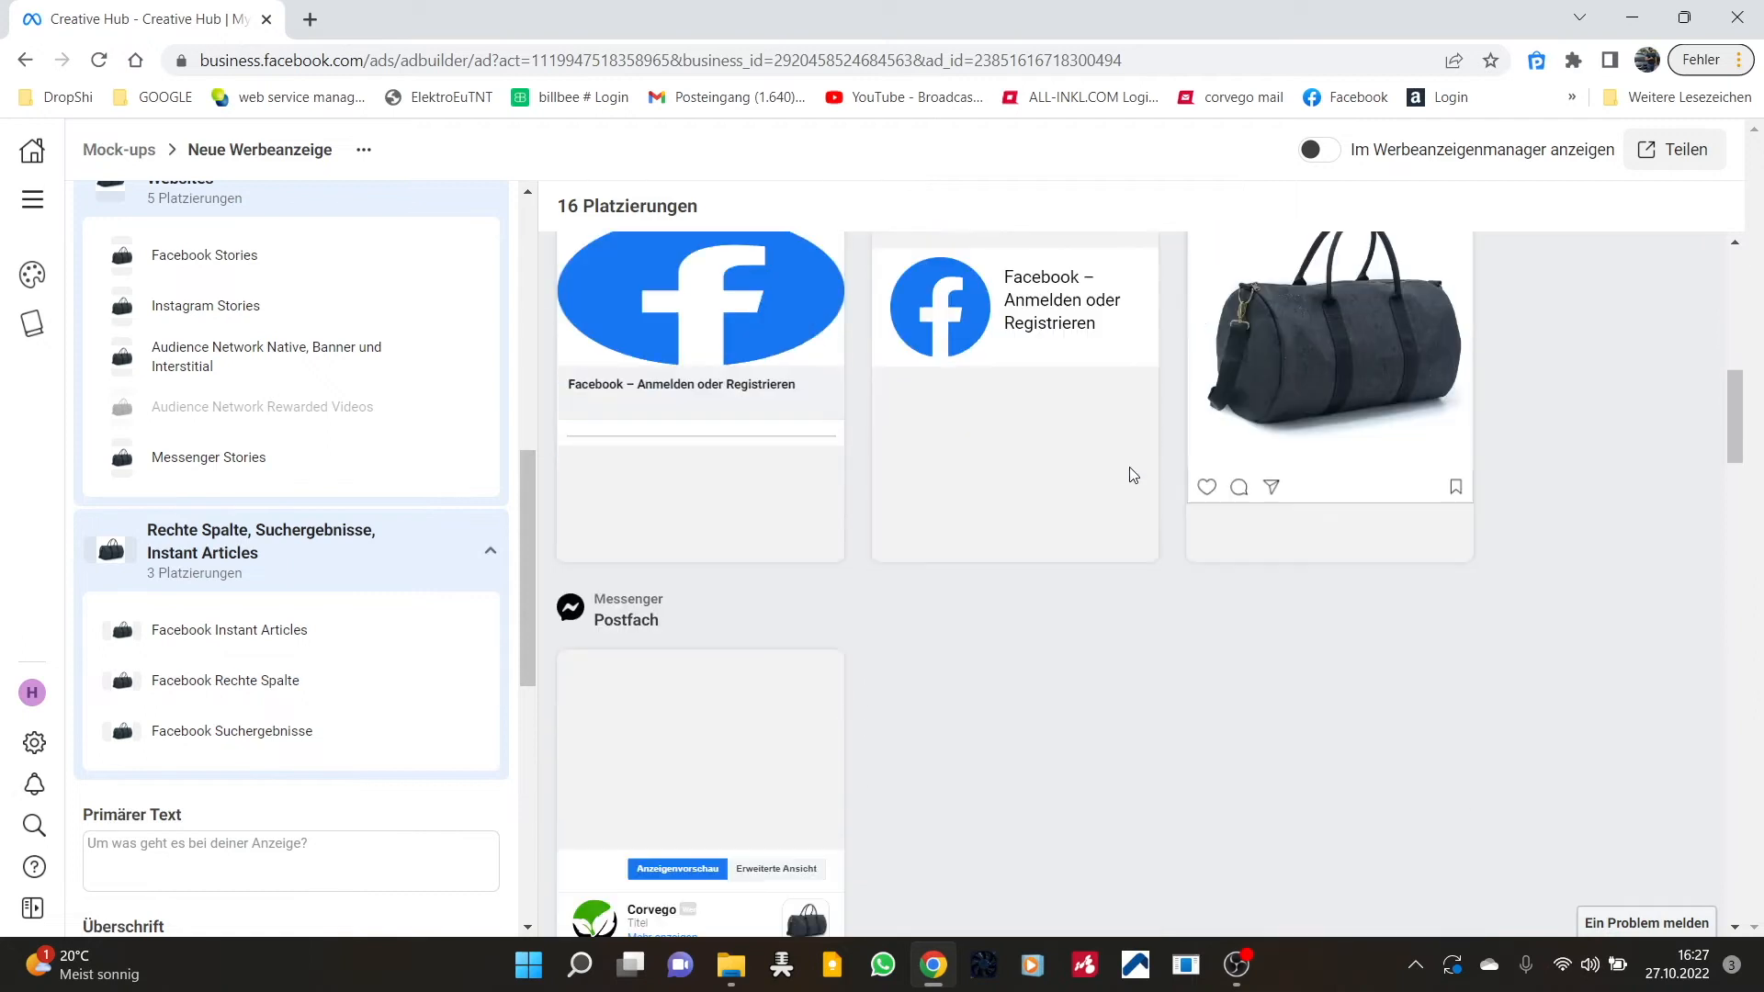
{"action": "scroll", "coordinate": [1139, 505], "scroll_direction": "down", "scroll_amount": 4}
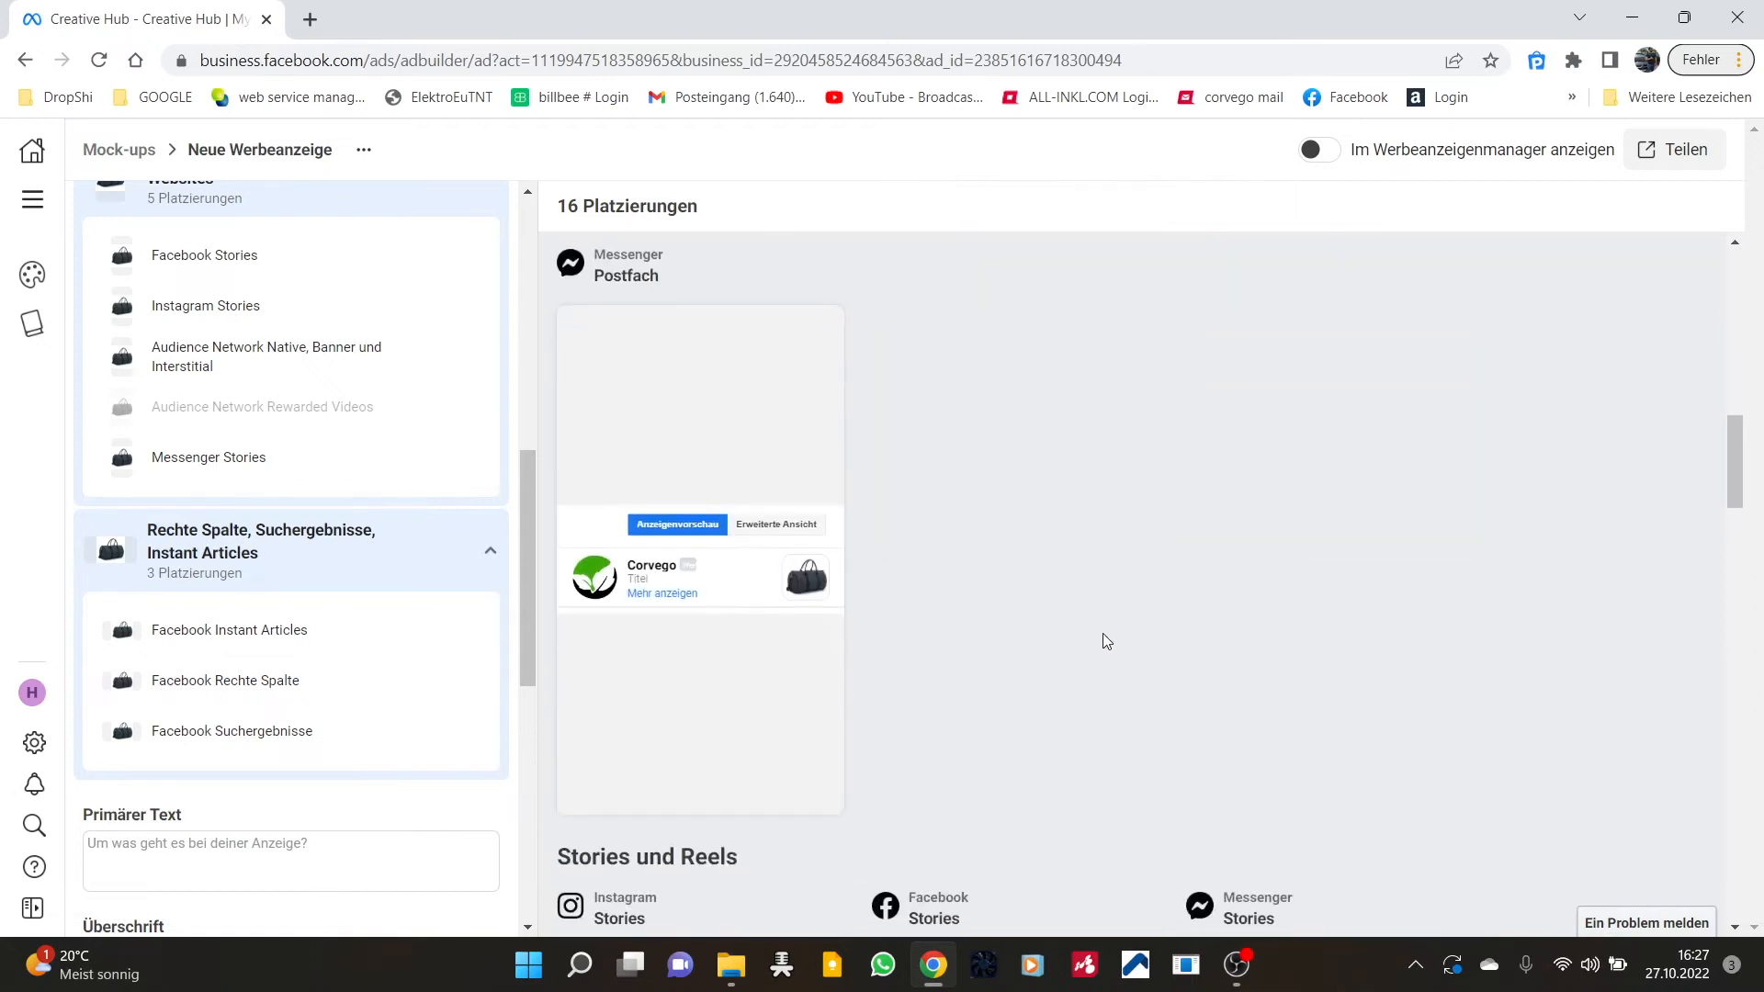
{"action": "mouse_move", "coordinate": [687, 531]}
{"action": "scroll", "coordinate": [1057, 607], "scroll_direction": "down", "scroll_amount": 7}
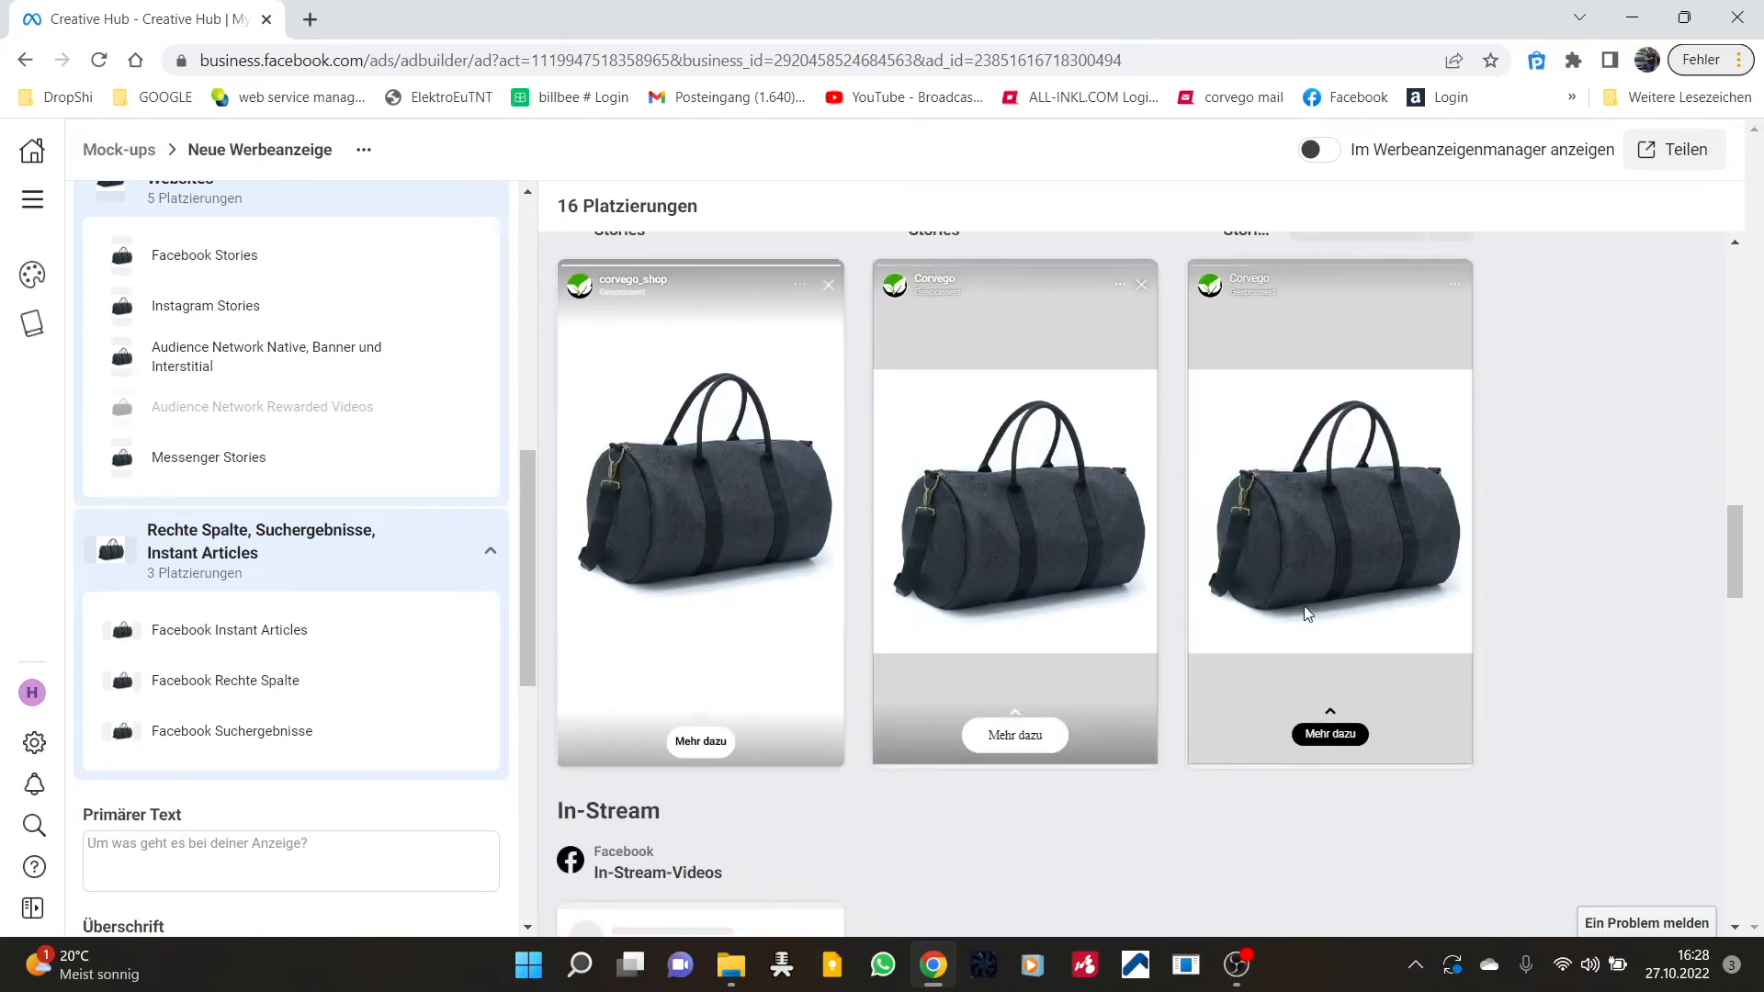
{"action": "scroll", "coordinate": [1309, 614], "scroll_direction": "up", "scroll_amount": 1}
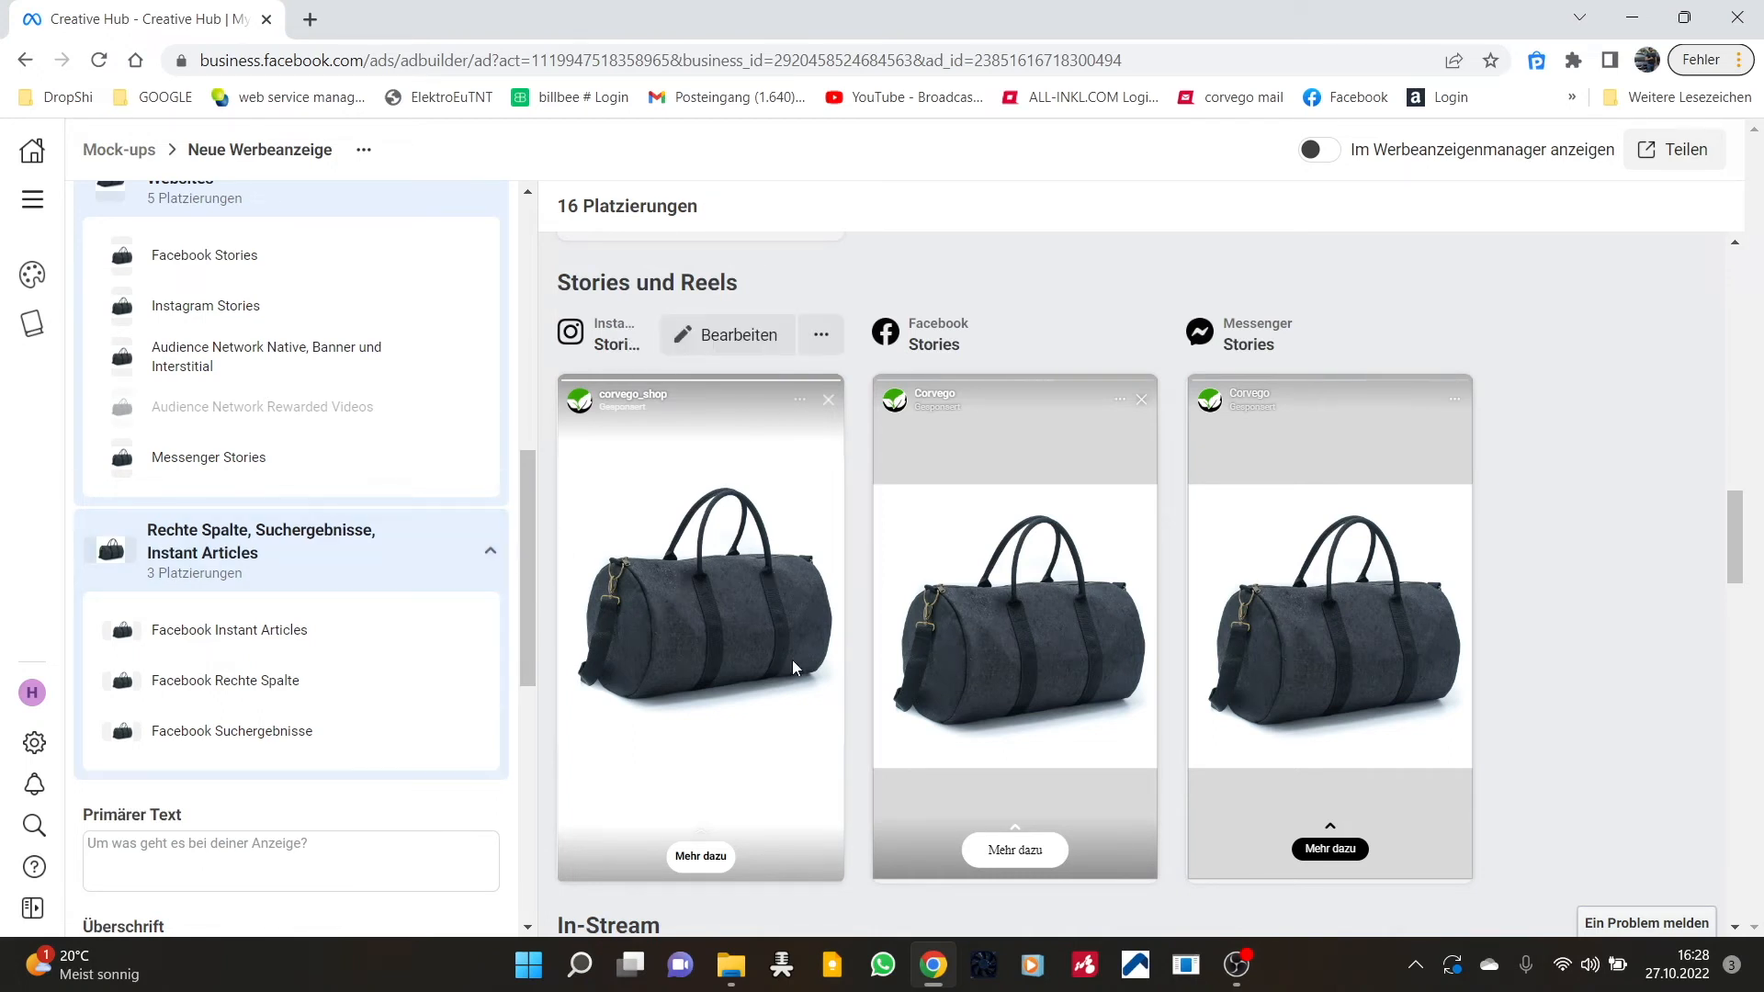
{"action": "scroll", "coordinate": [796, 630], "scroll_direction": "down", "scroll_amount": 6}
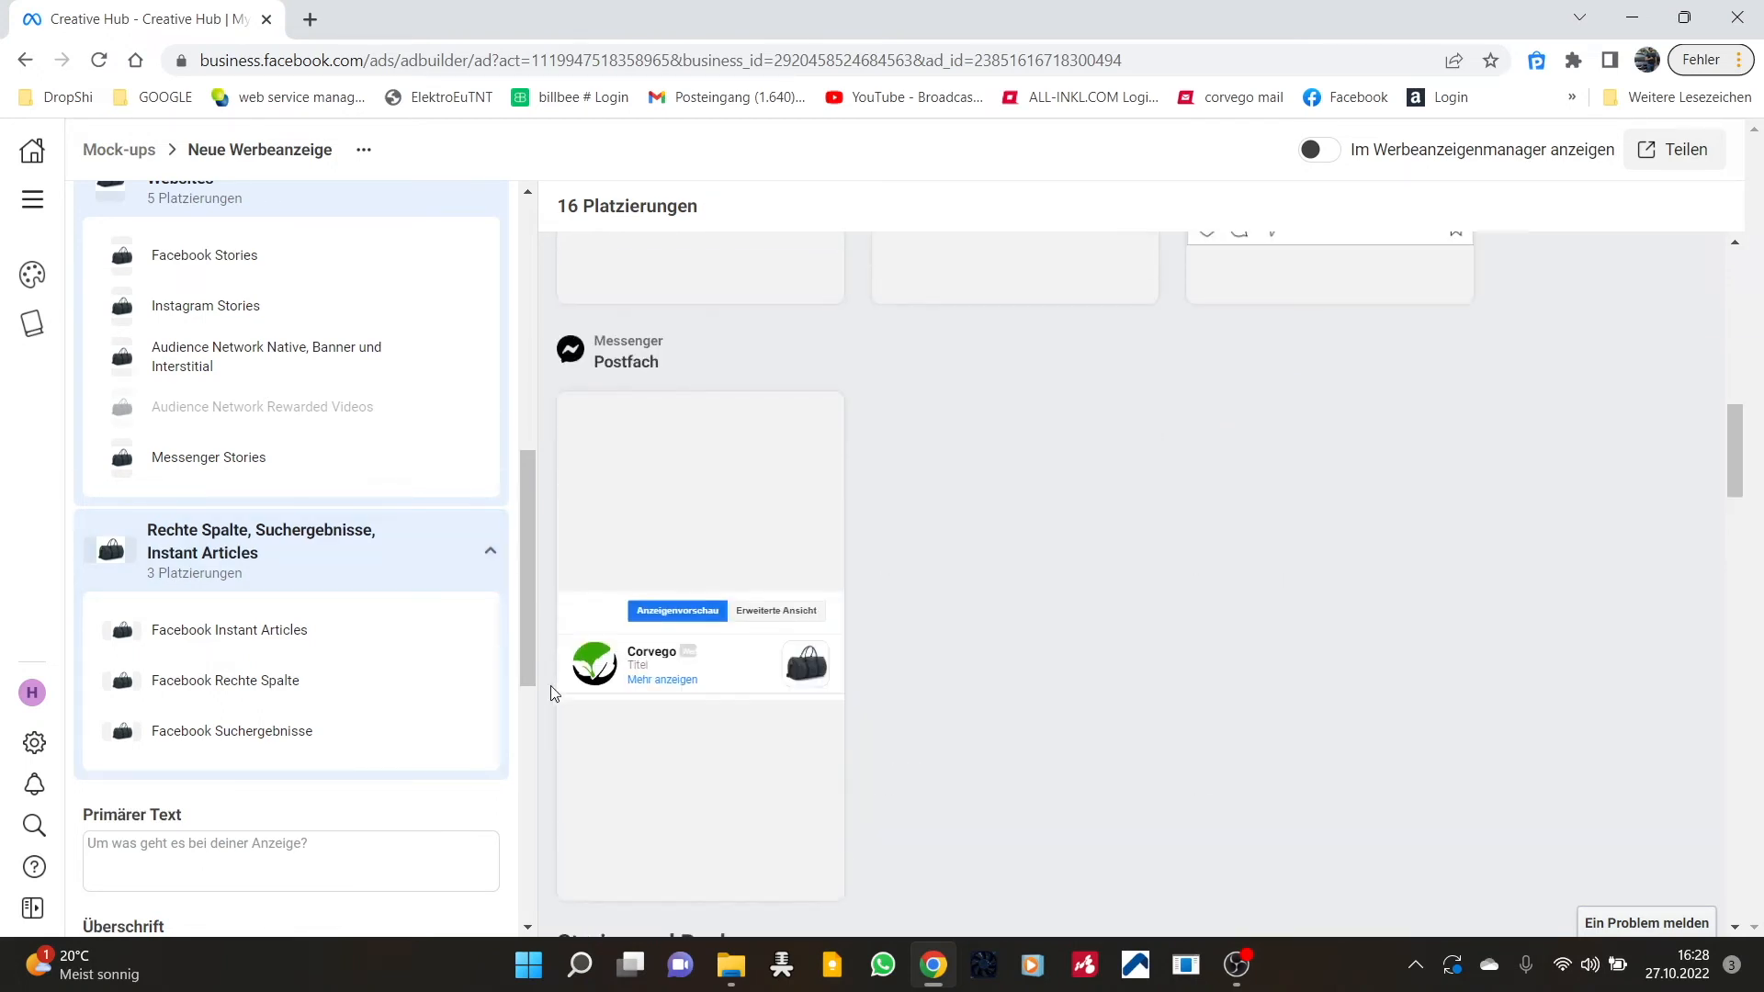
Remove the bag image from the mock-up's media and start creating a video instead
{"action": "scroll", "coordinate": [286, 599], "scroll_direction": "up", "scroll_amount": 8}
{"action": "scroll", "coordinate": [342, 581], "scroll_direction": "down", "scroll_amount": 2}
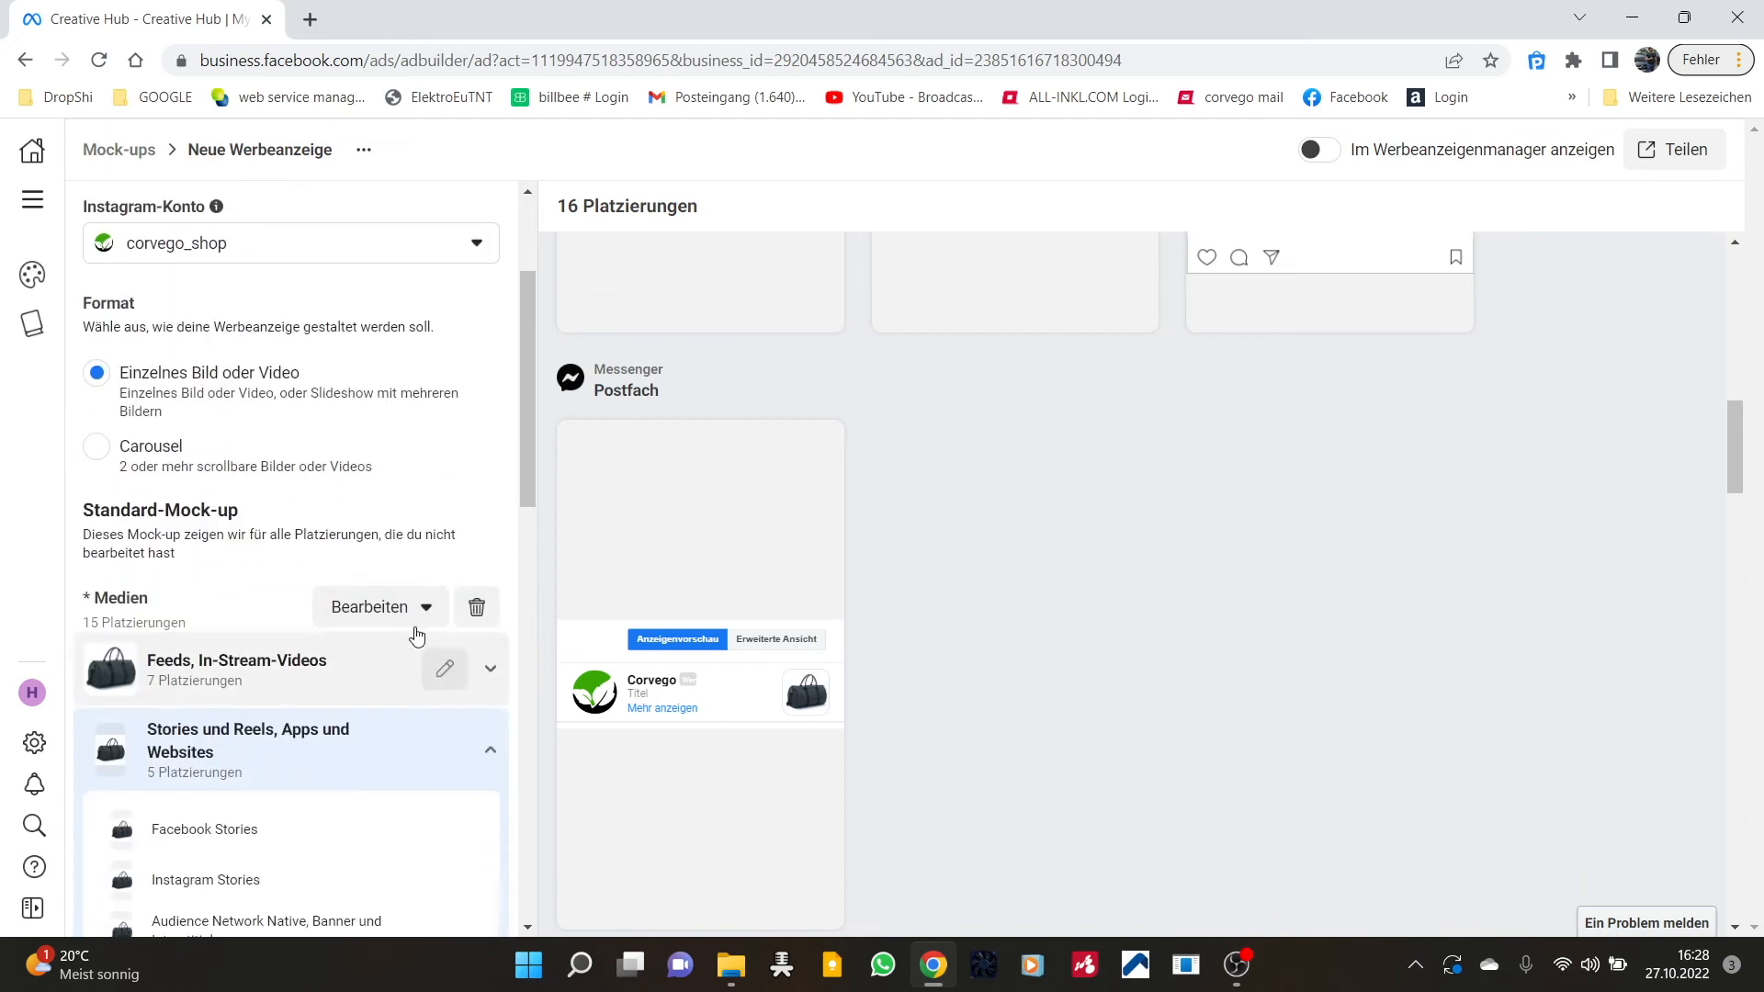
{"action": "left_click", "coordinate": [476, 608]}
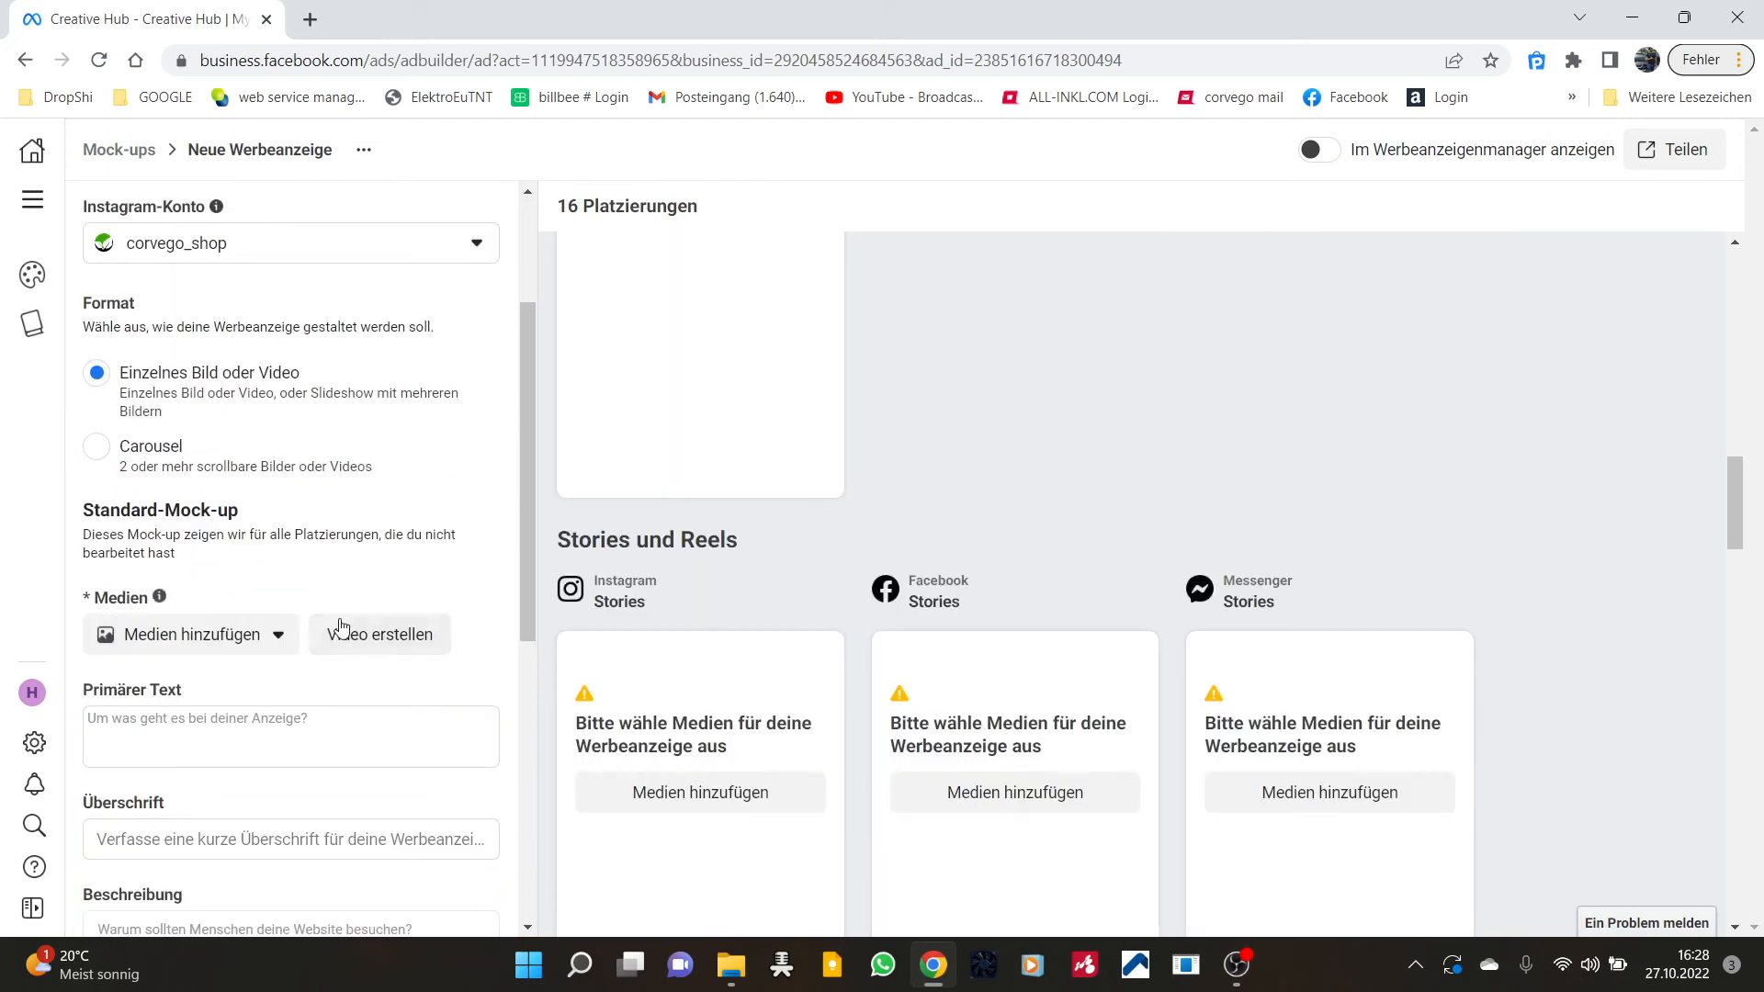
{"action": "left_click", "coordinate": [248, 634]}
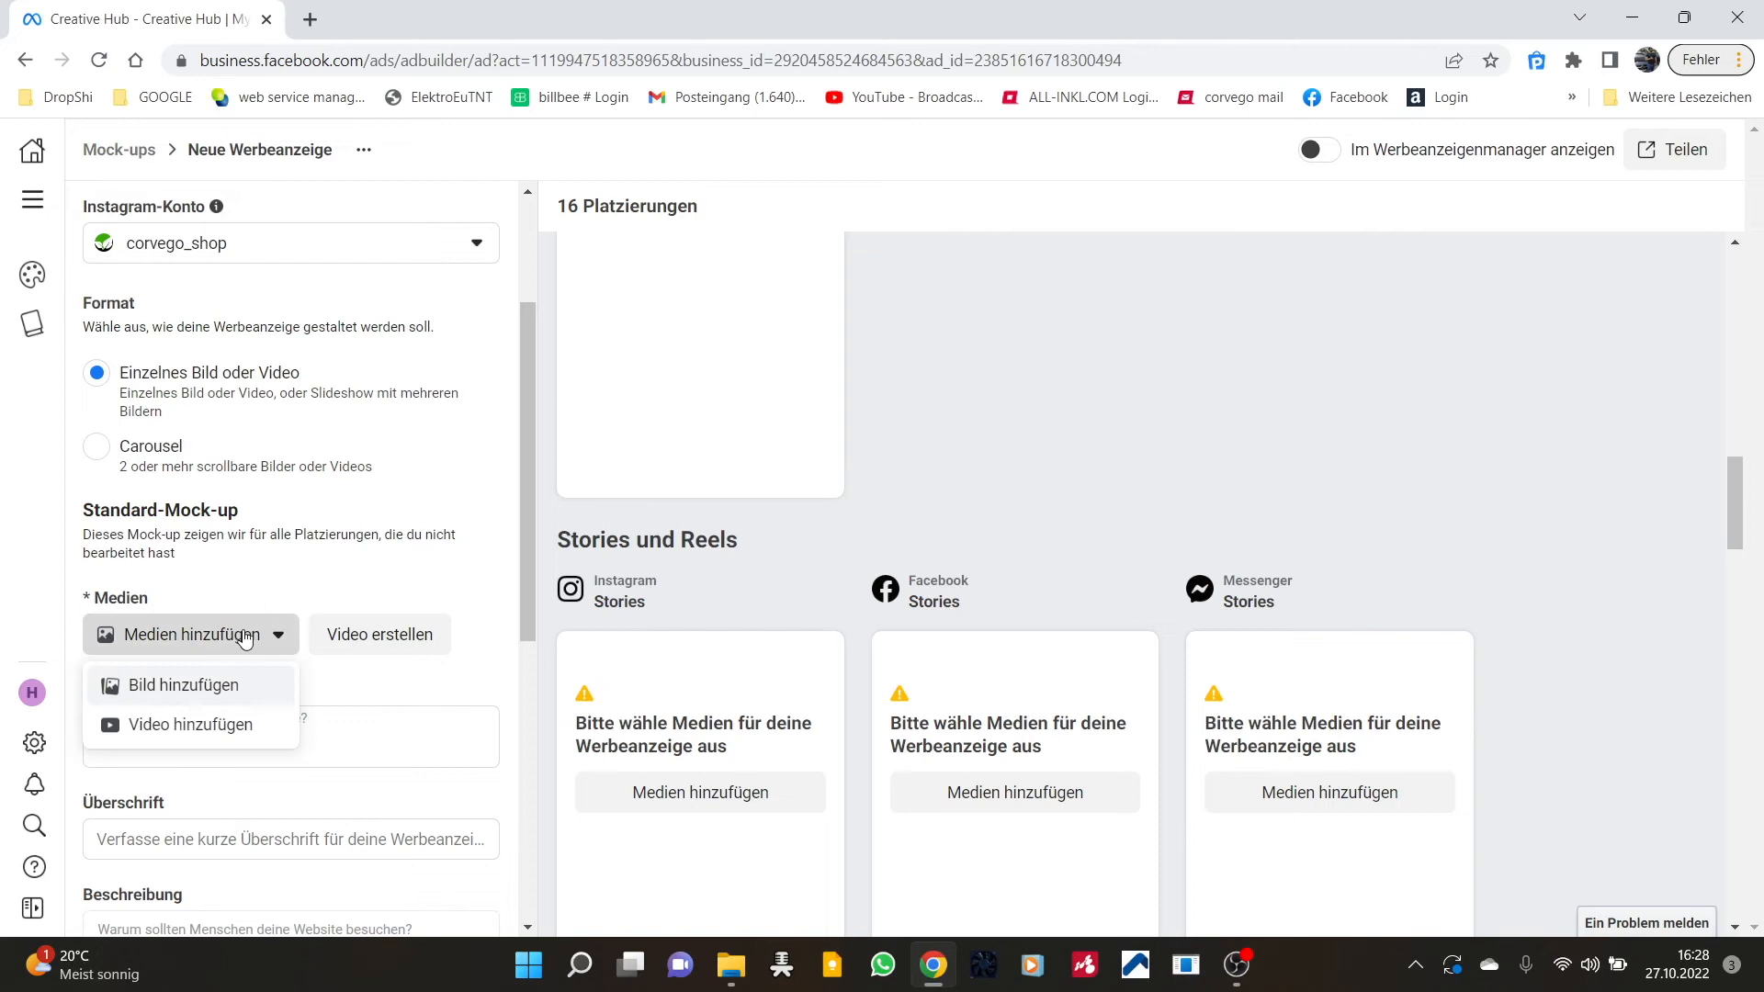
{"action": "left_click", "coordinate": [353, 636]}
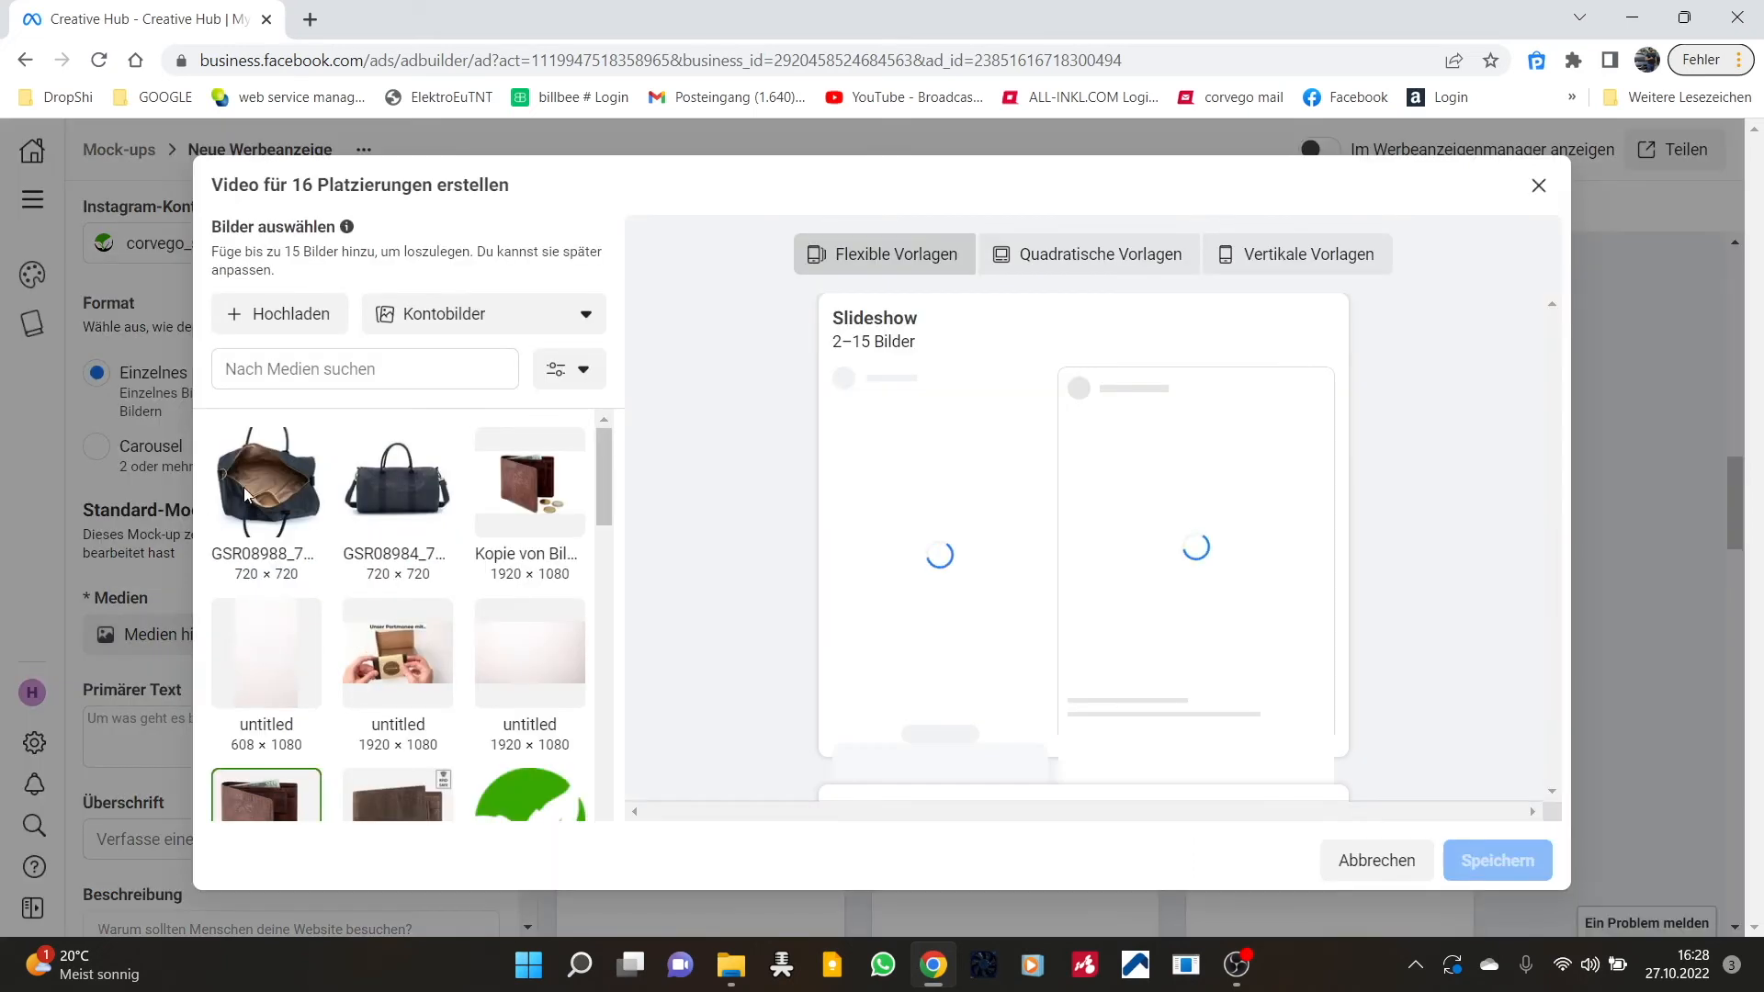
Select the 720 × 720 bag images GSR08988 and GSR08984 for the video and open the flexible Slideshow template for editing
{"action": "left_click", "coordinate": [435, 542]}
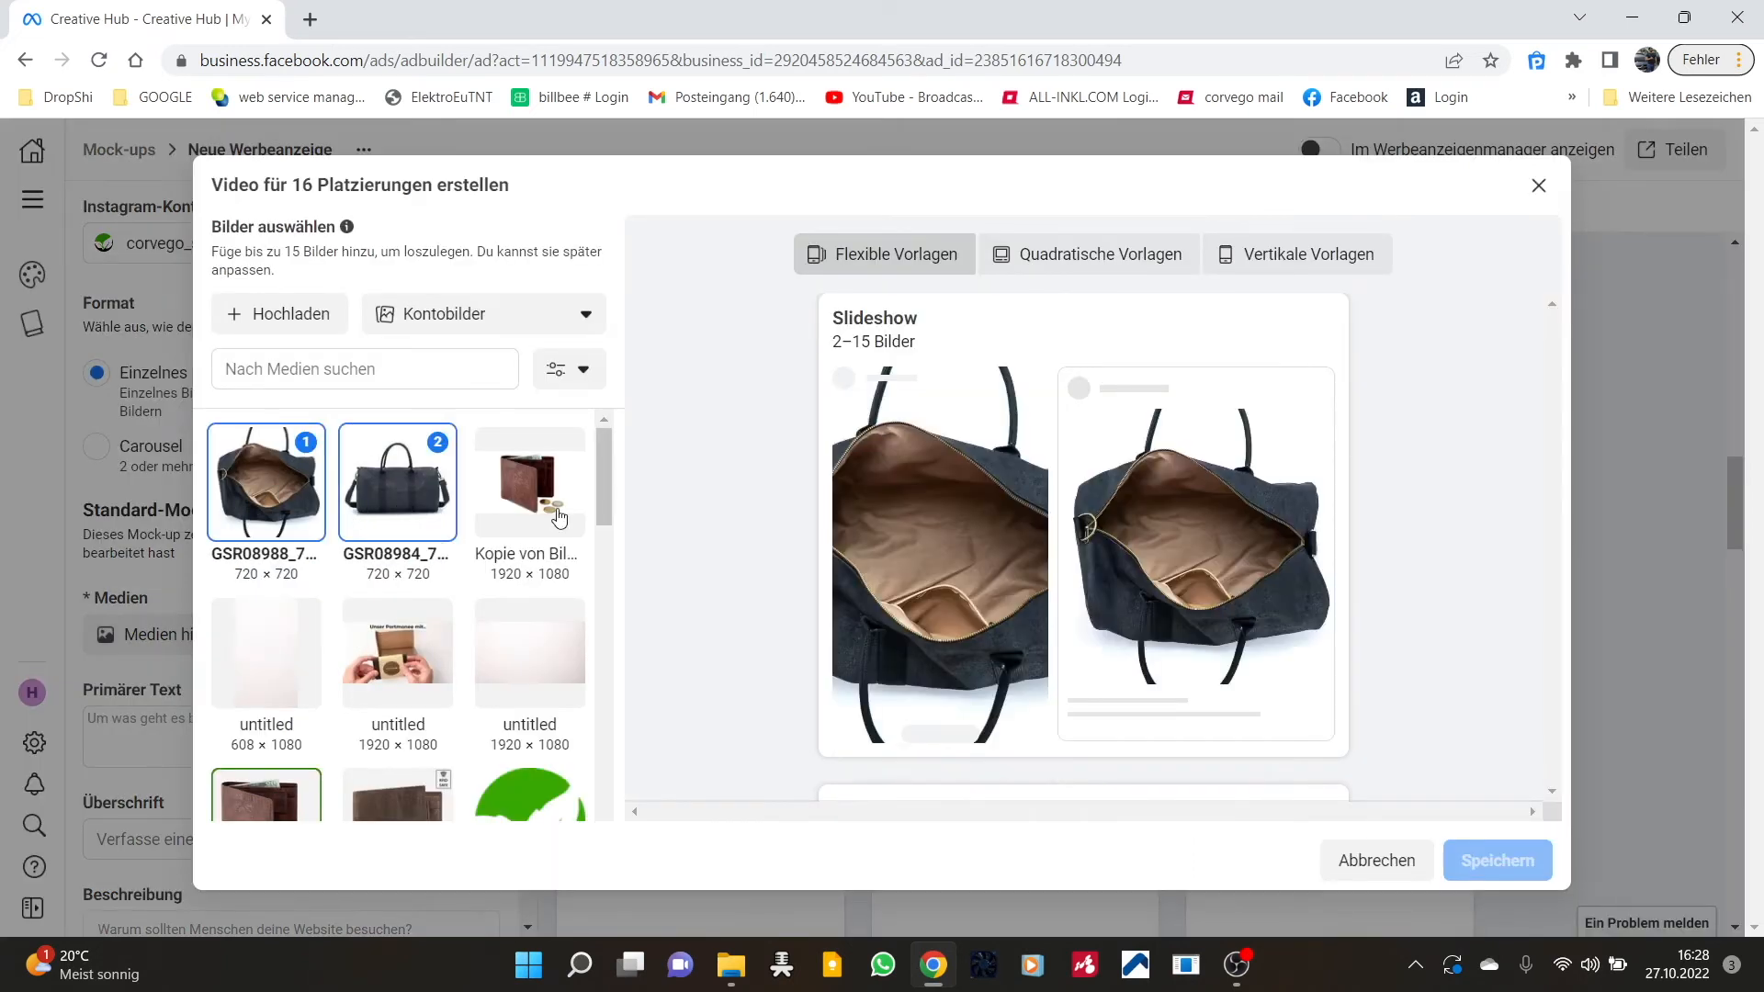
{"action": "mouse_move", "coordinate": [1000, 745]}
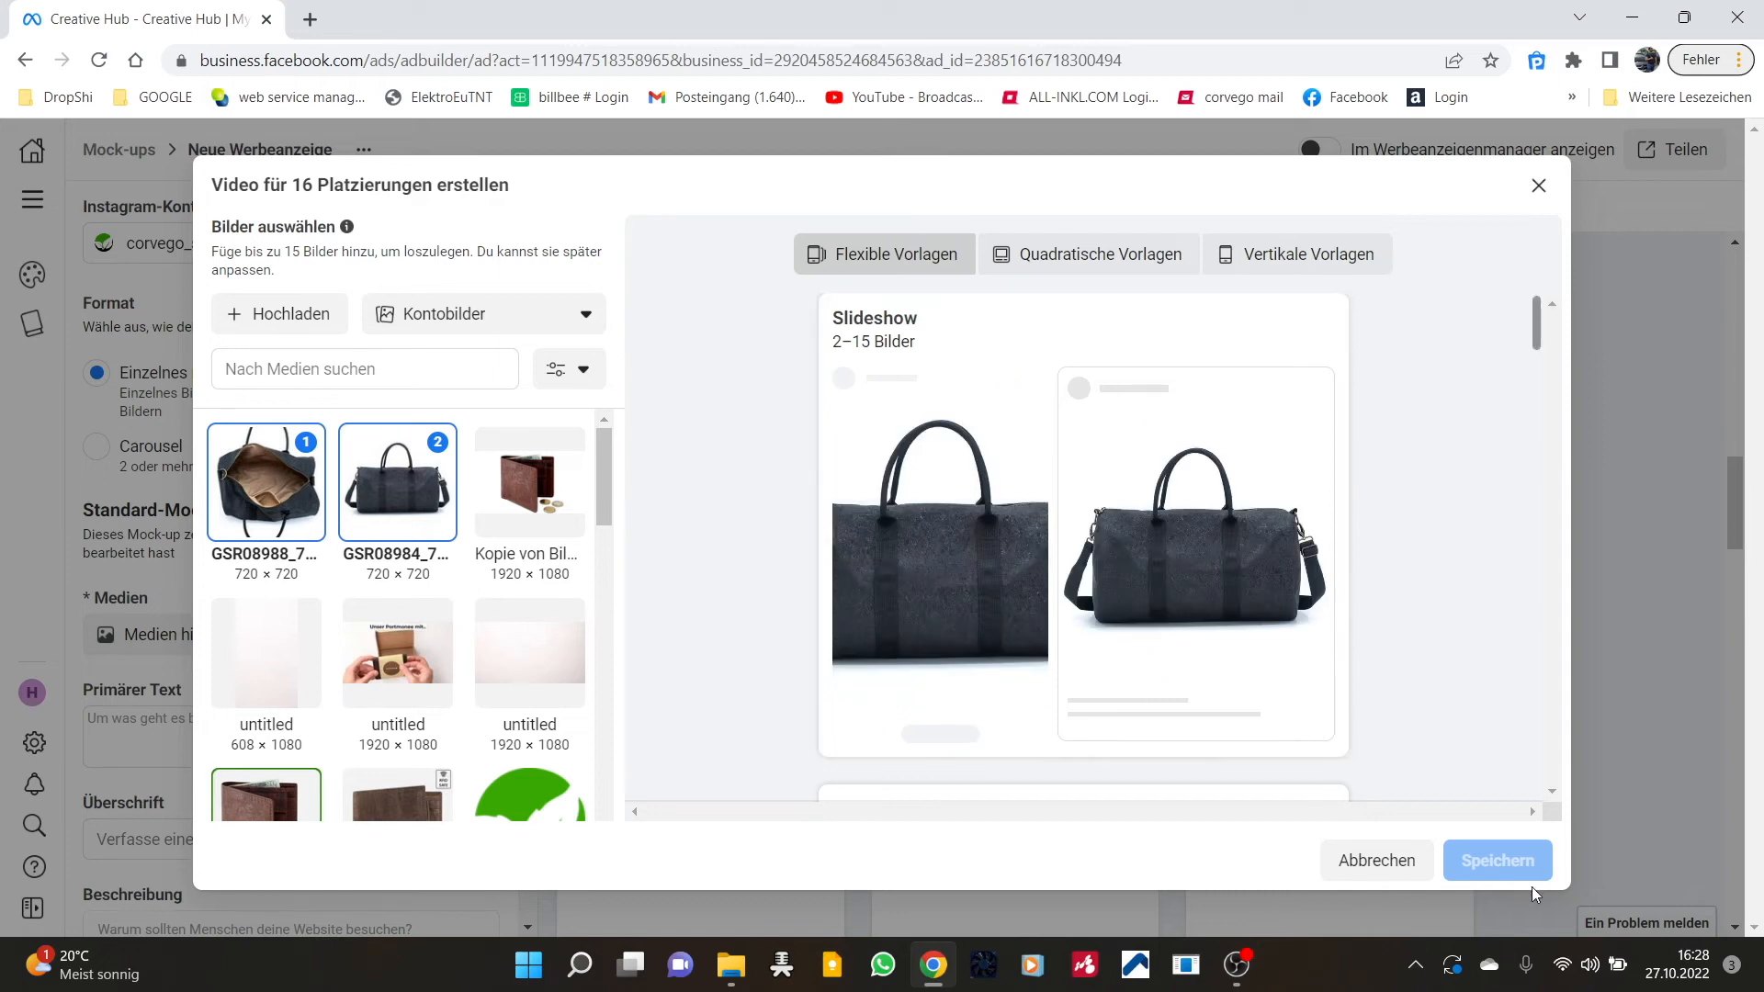
{"action": "mouse_move", "coordinate": [1233, 432]}
{"action": "left_click", "coordinate": [1278, 329]}
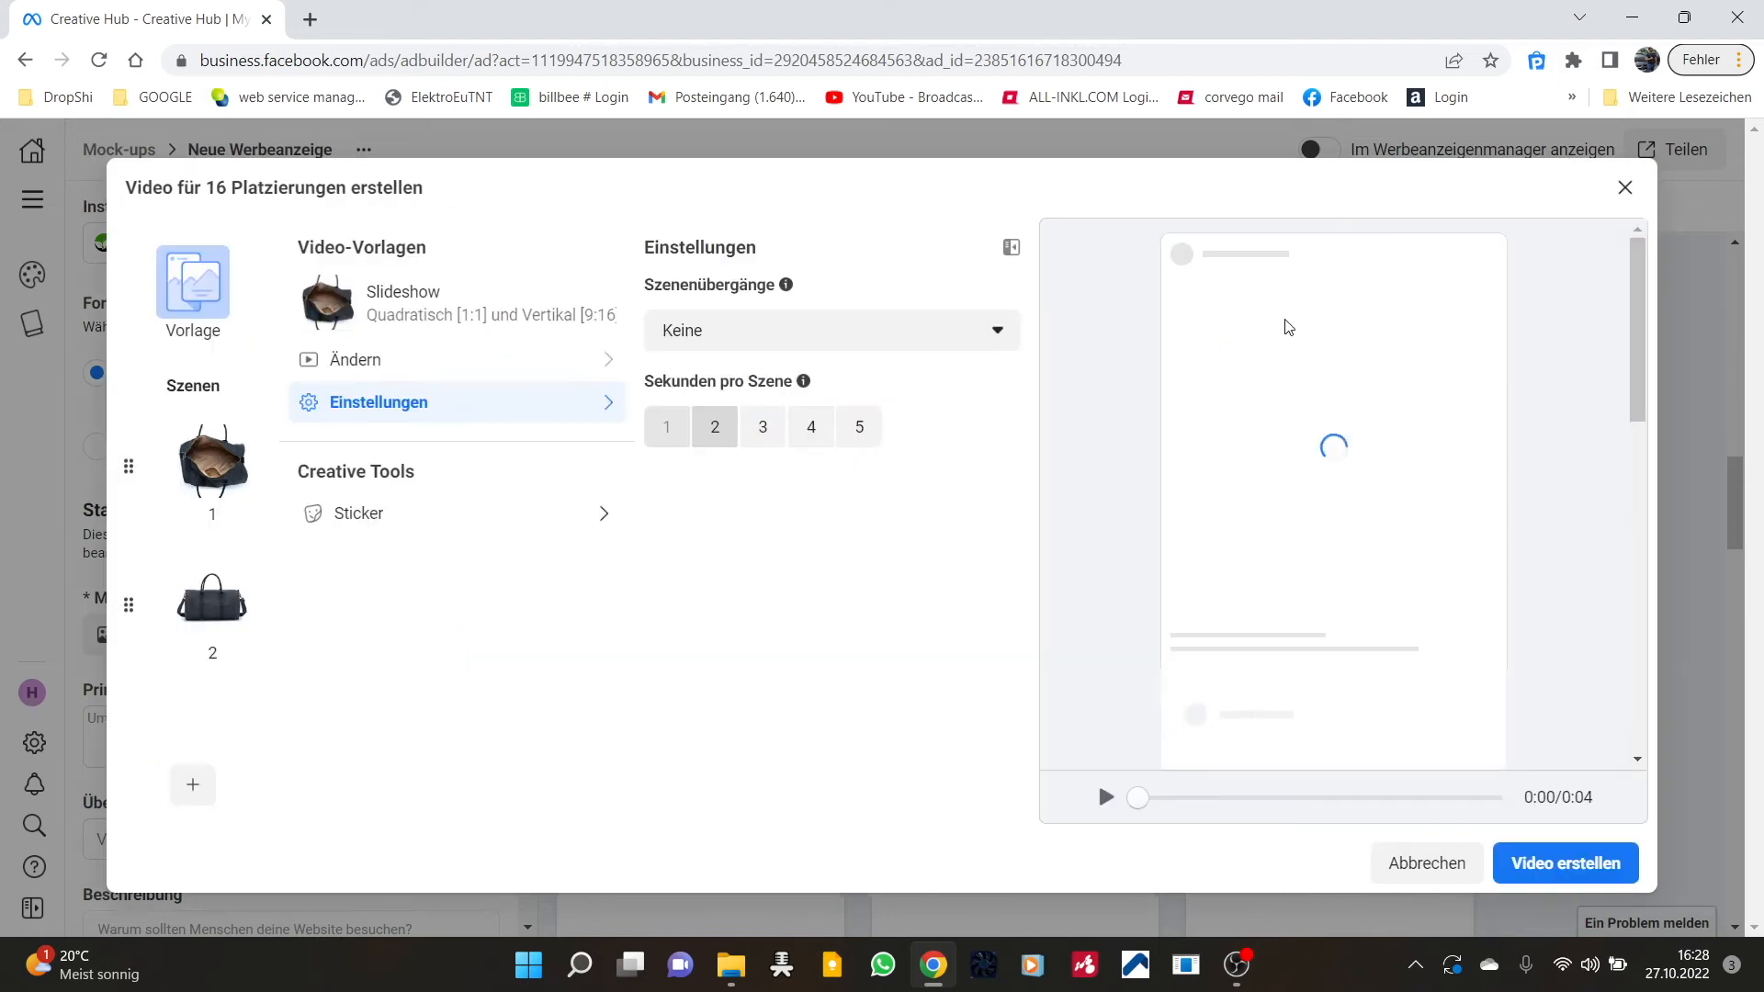
Add the 5% off sticker to the slideshow video and place it in the upper-left corner at Medium size
{"action": "left_click", "coordinate": [411, 507]}
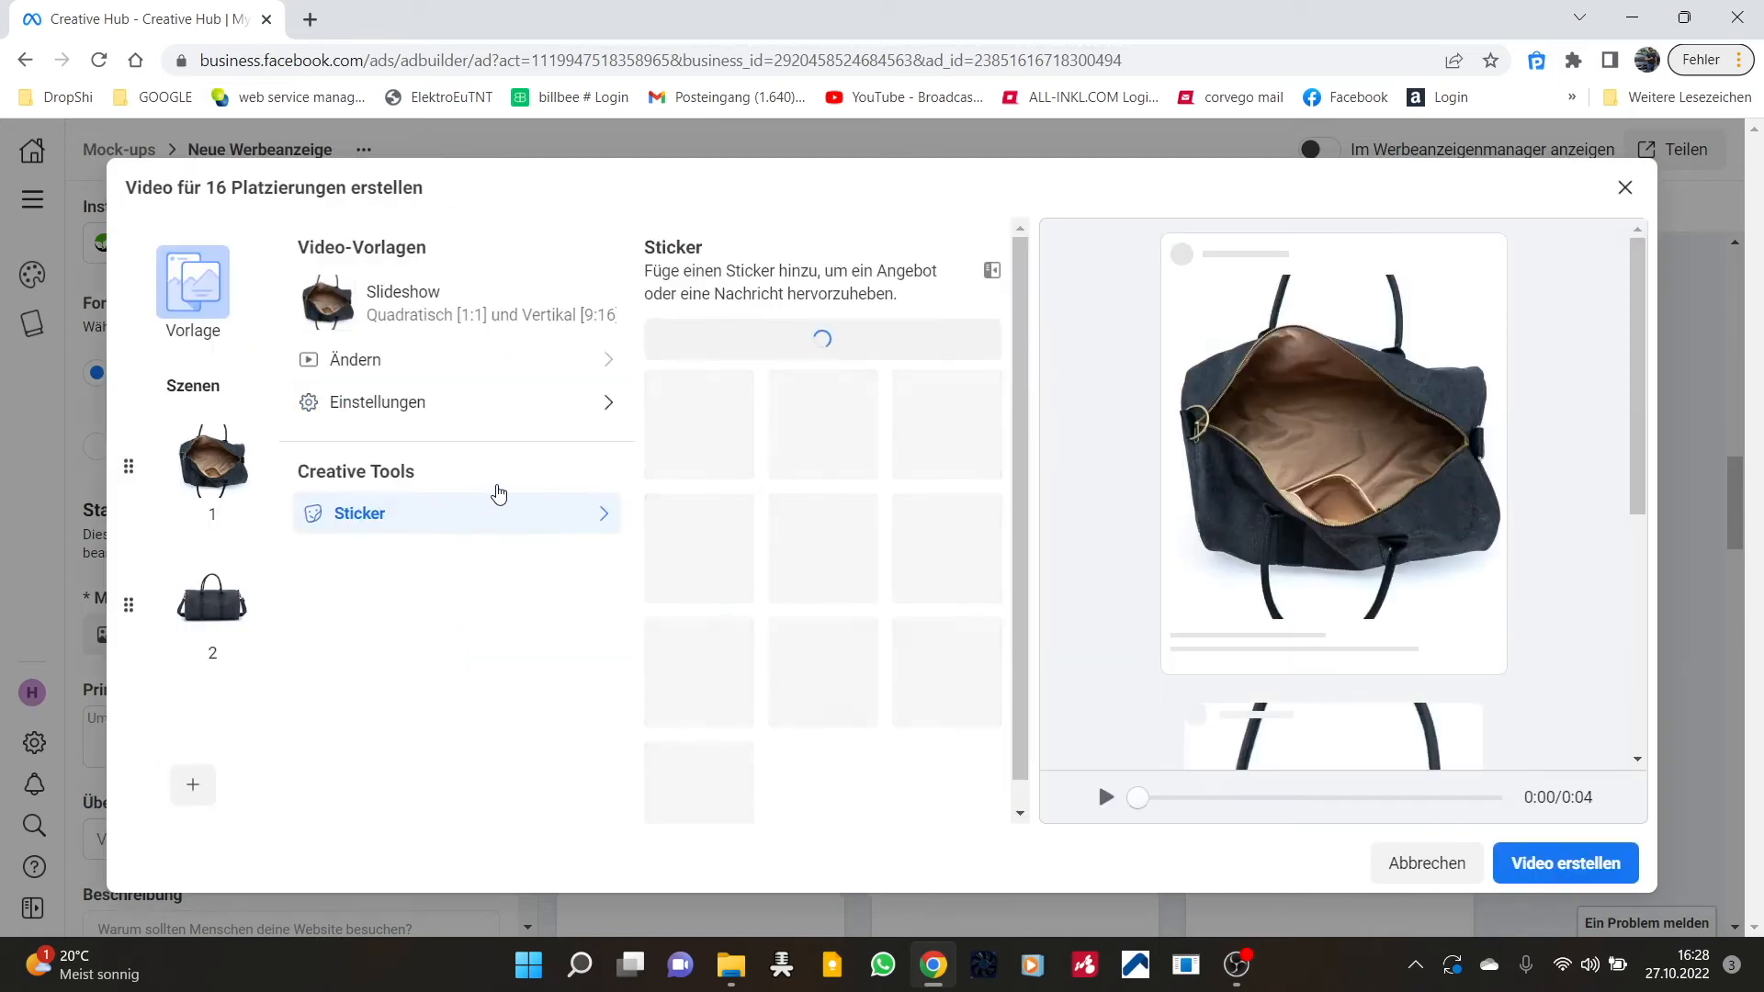
{"action": "left_click", "coordinate": [698, 441]}
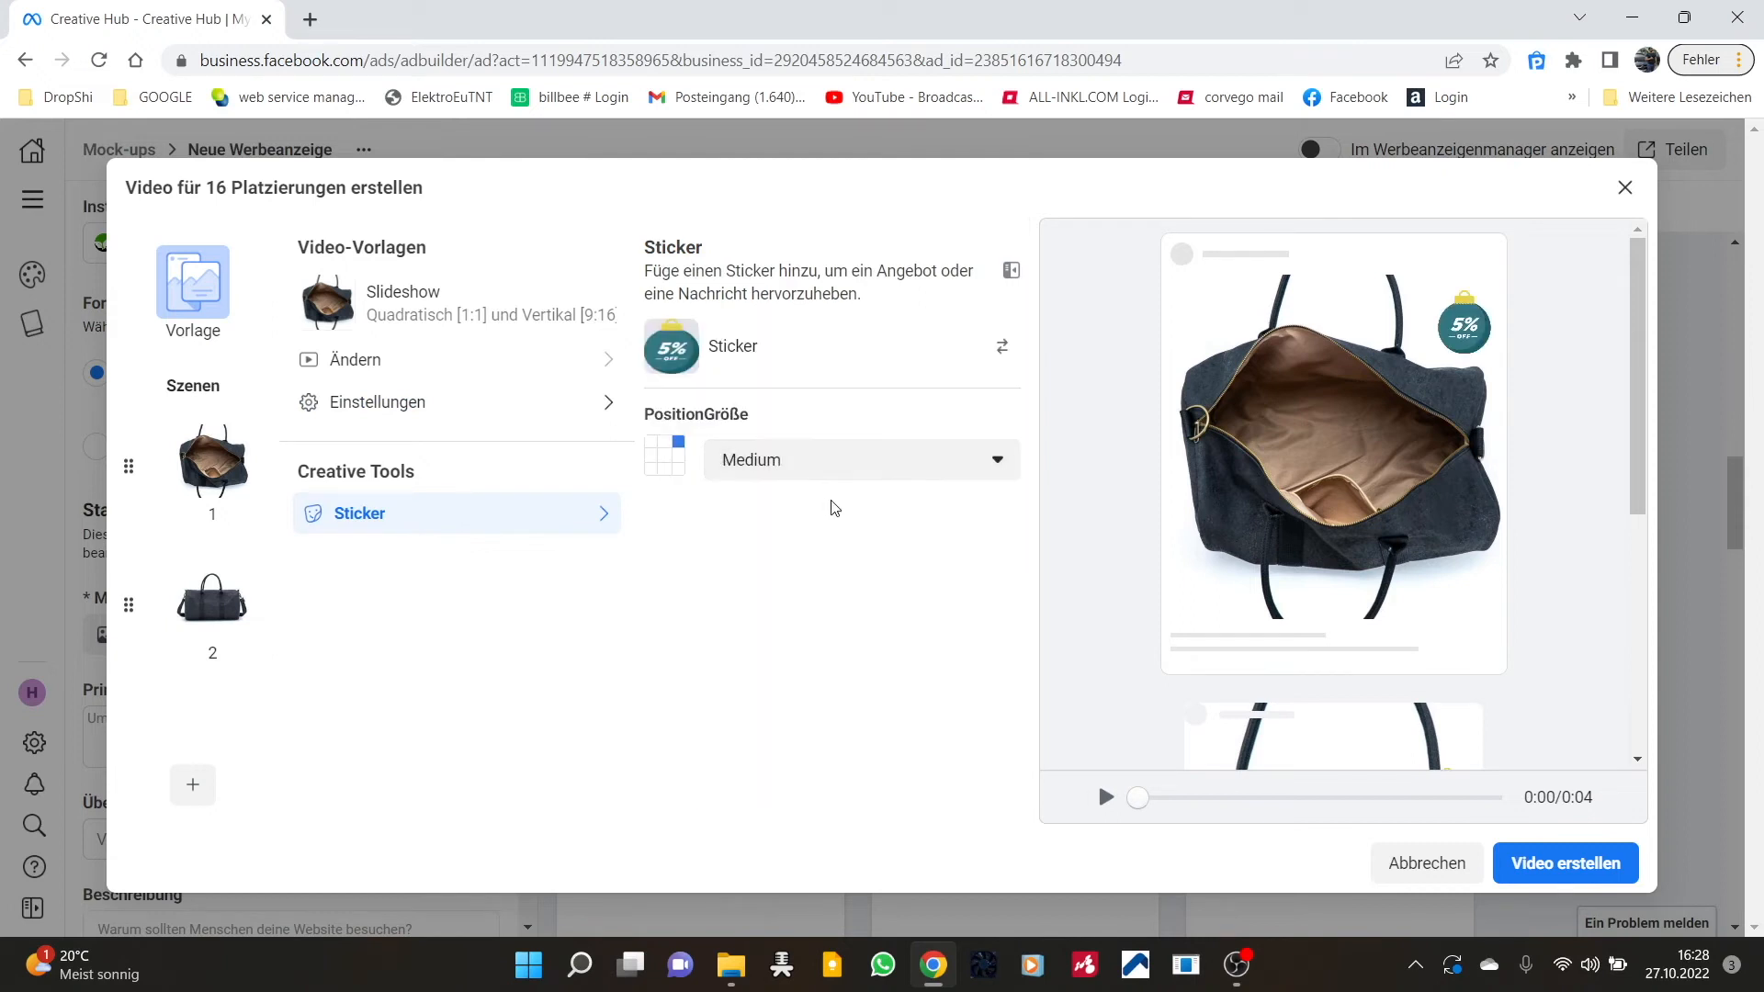
{"action": "left_click", "coordinate": [652, 443]}
{"action": "left_click", "coordinate": [770, 462]}
{"action": "left_click", "coordinate": [823, 568]}
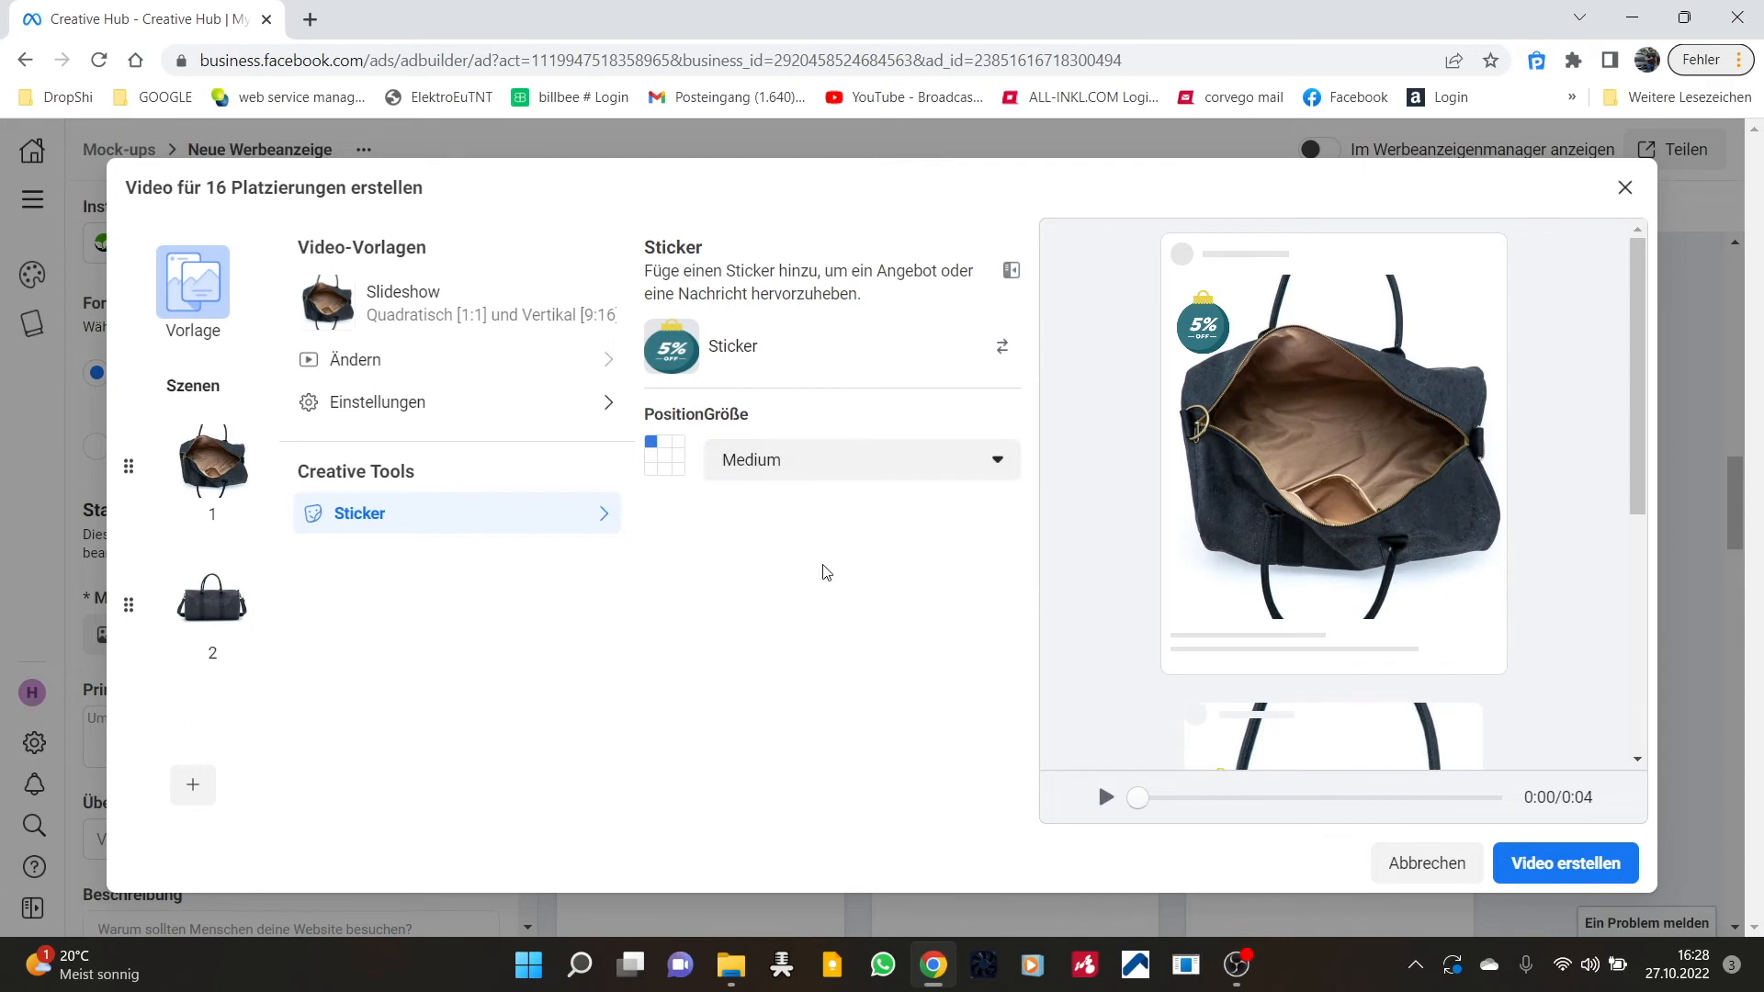
Try 3 and 5 seconds per scene, set the duration back to 2 seconds, and look at the scene transition options
{"action": "left_click", "coordinate": [372, 409]}
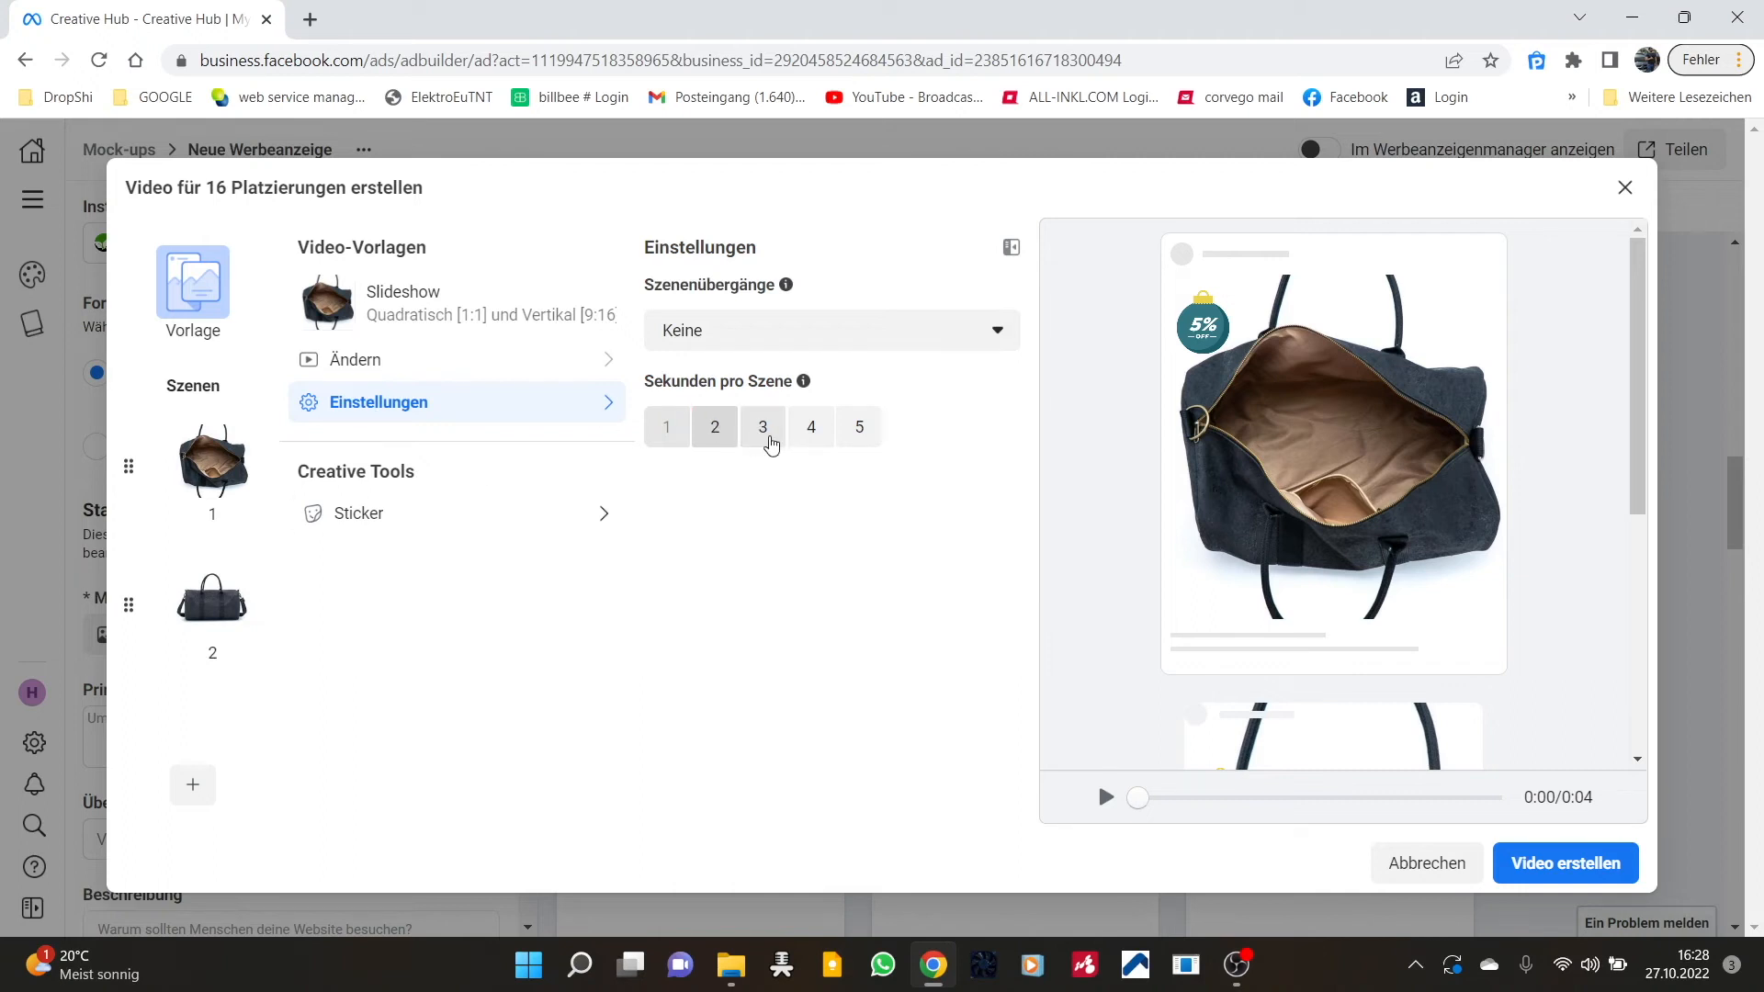
{"action": "left_click", "coordinate": [768, 436]}
{"action": "left_click", "coordinate": [859, 428]}
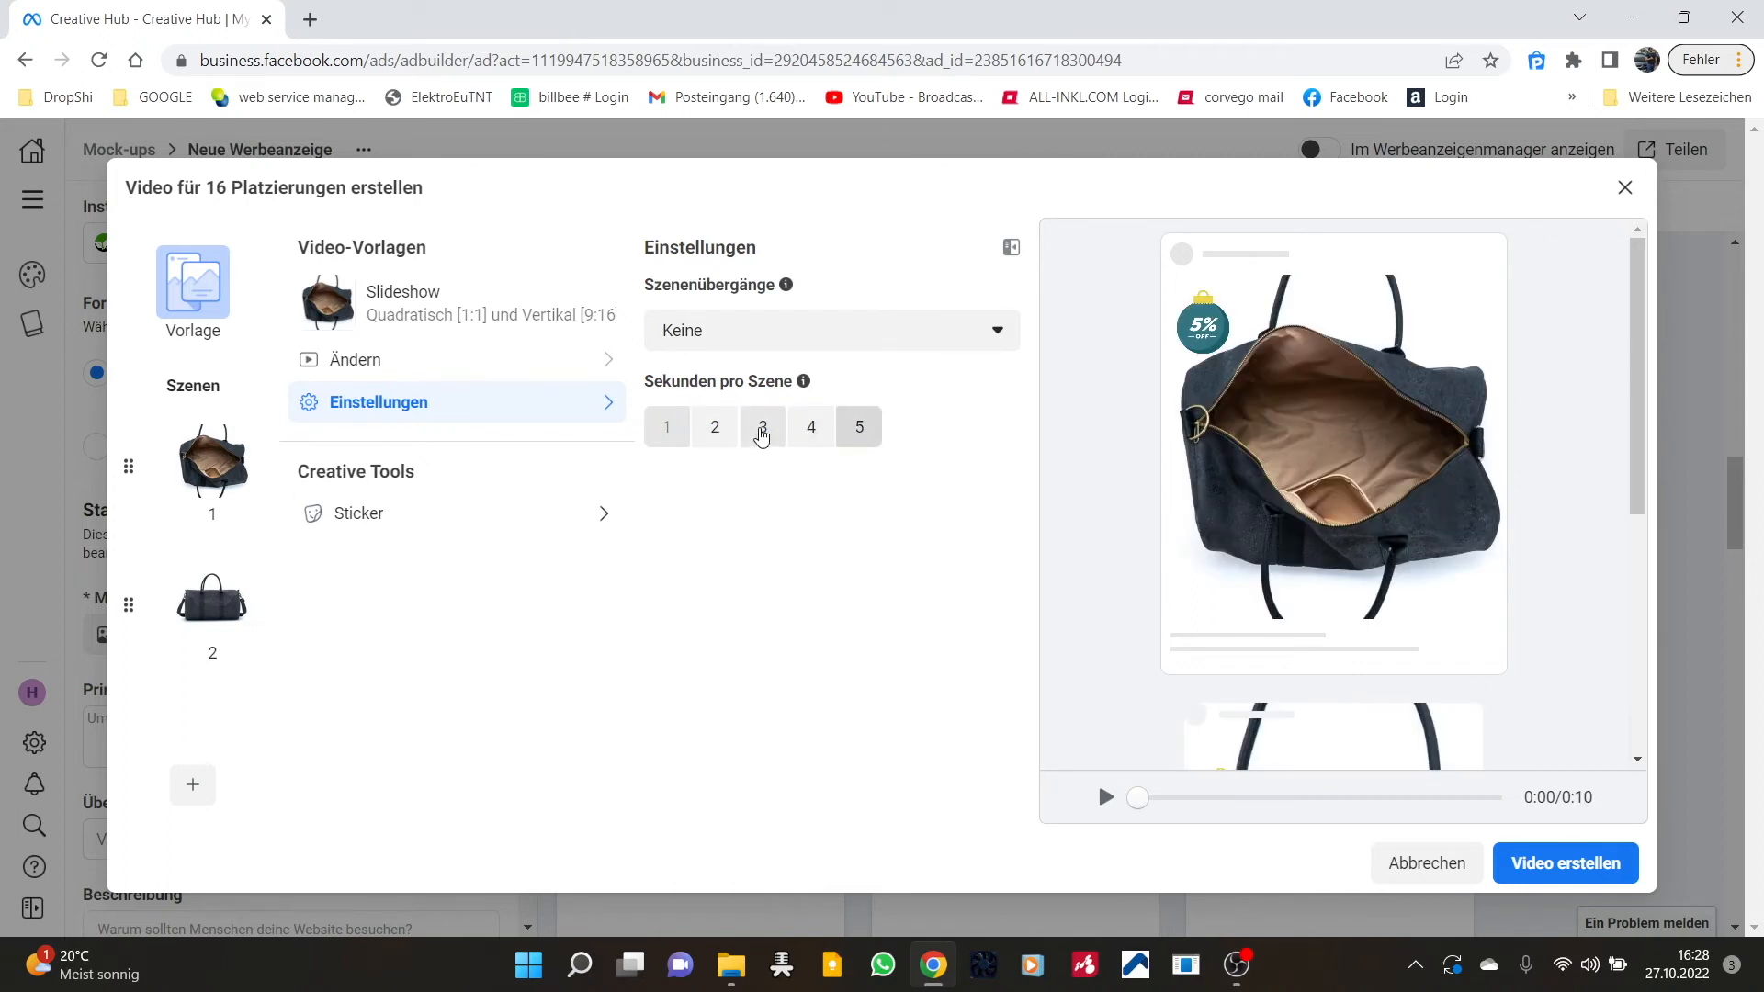
{"action": "left_click", "coordinate": [715, 428]}
{"action": "left_click", "coordinate": [764, 347]}
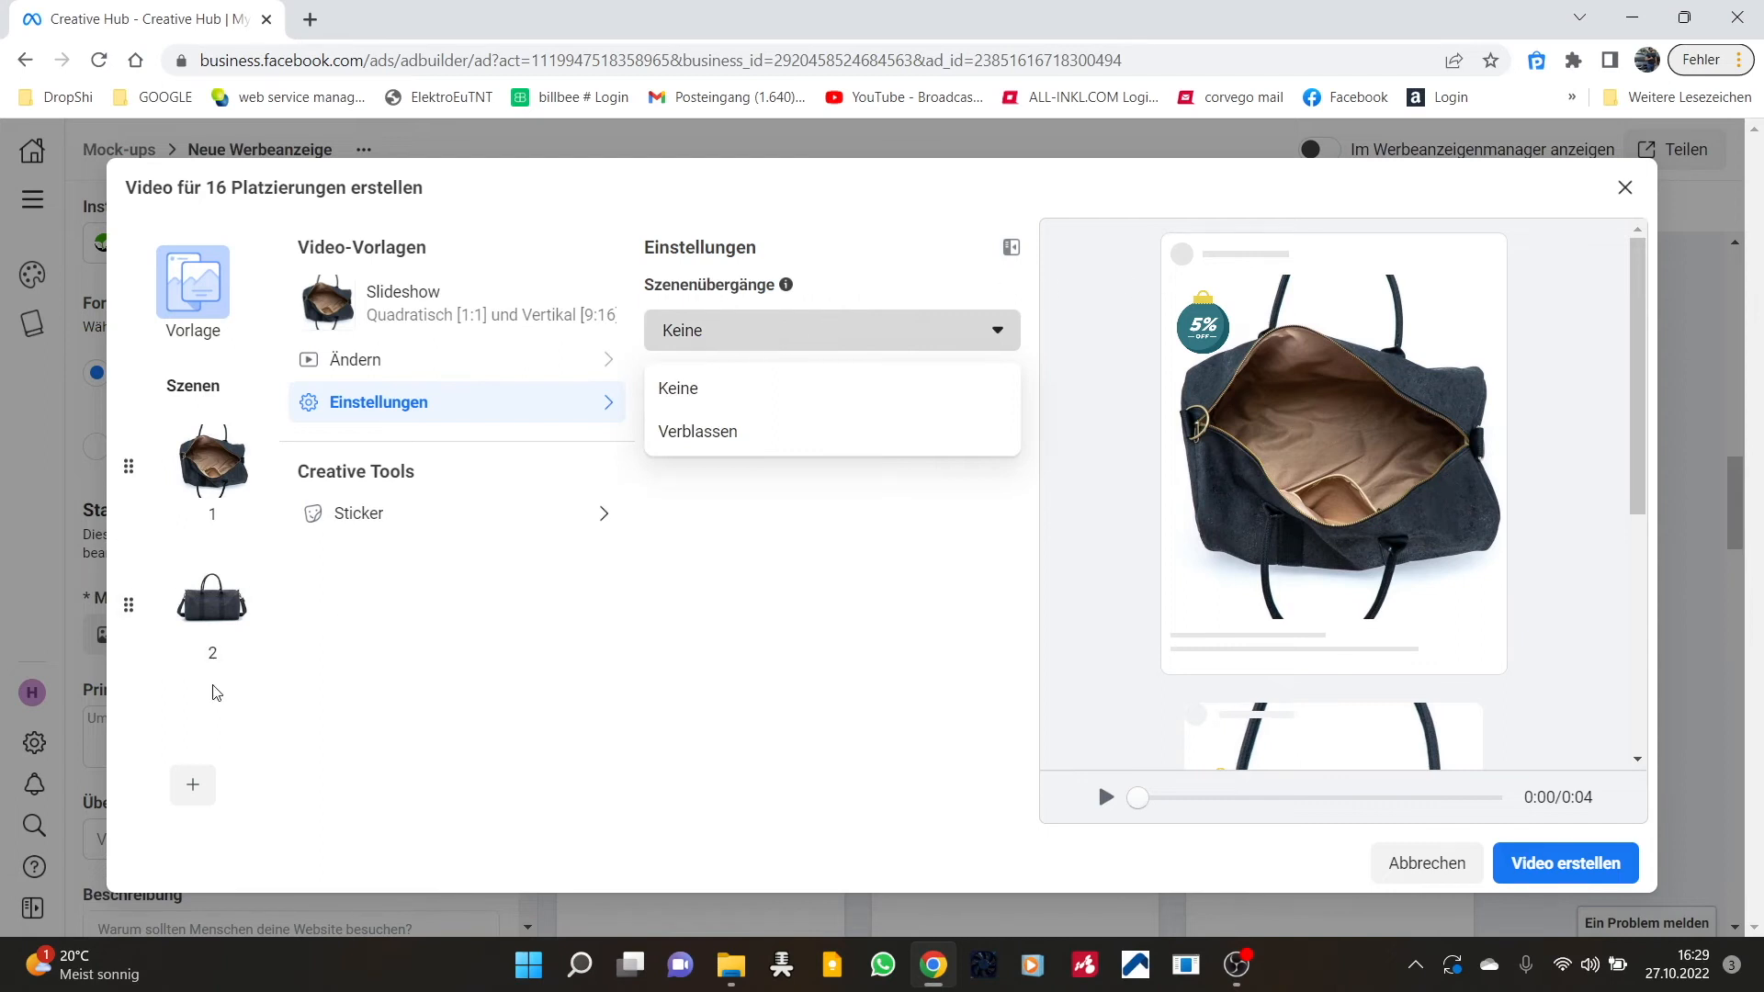
Add the bag image GSR08986 from the Kork Tasche business images as a third scene, and close the editor without creating the video
{"action": "left_click", "coordinate": [193, 784]}
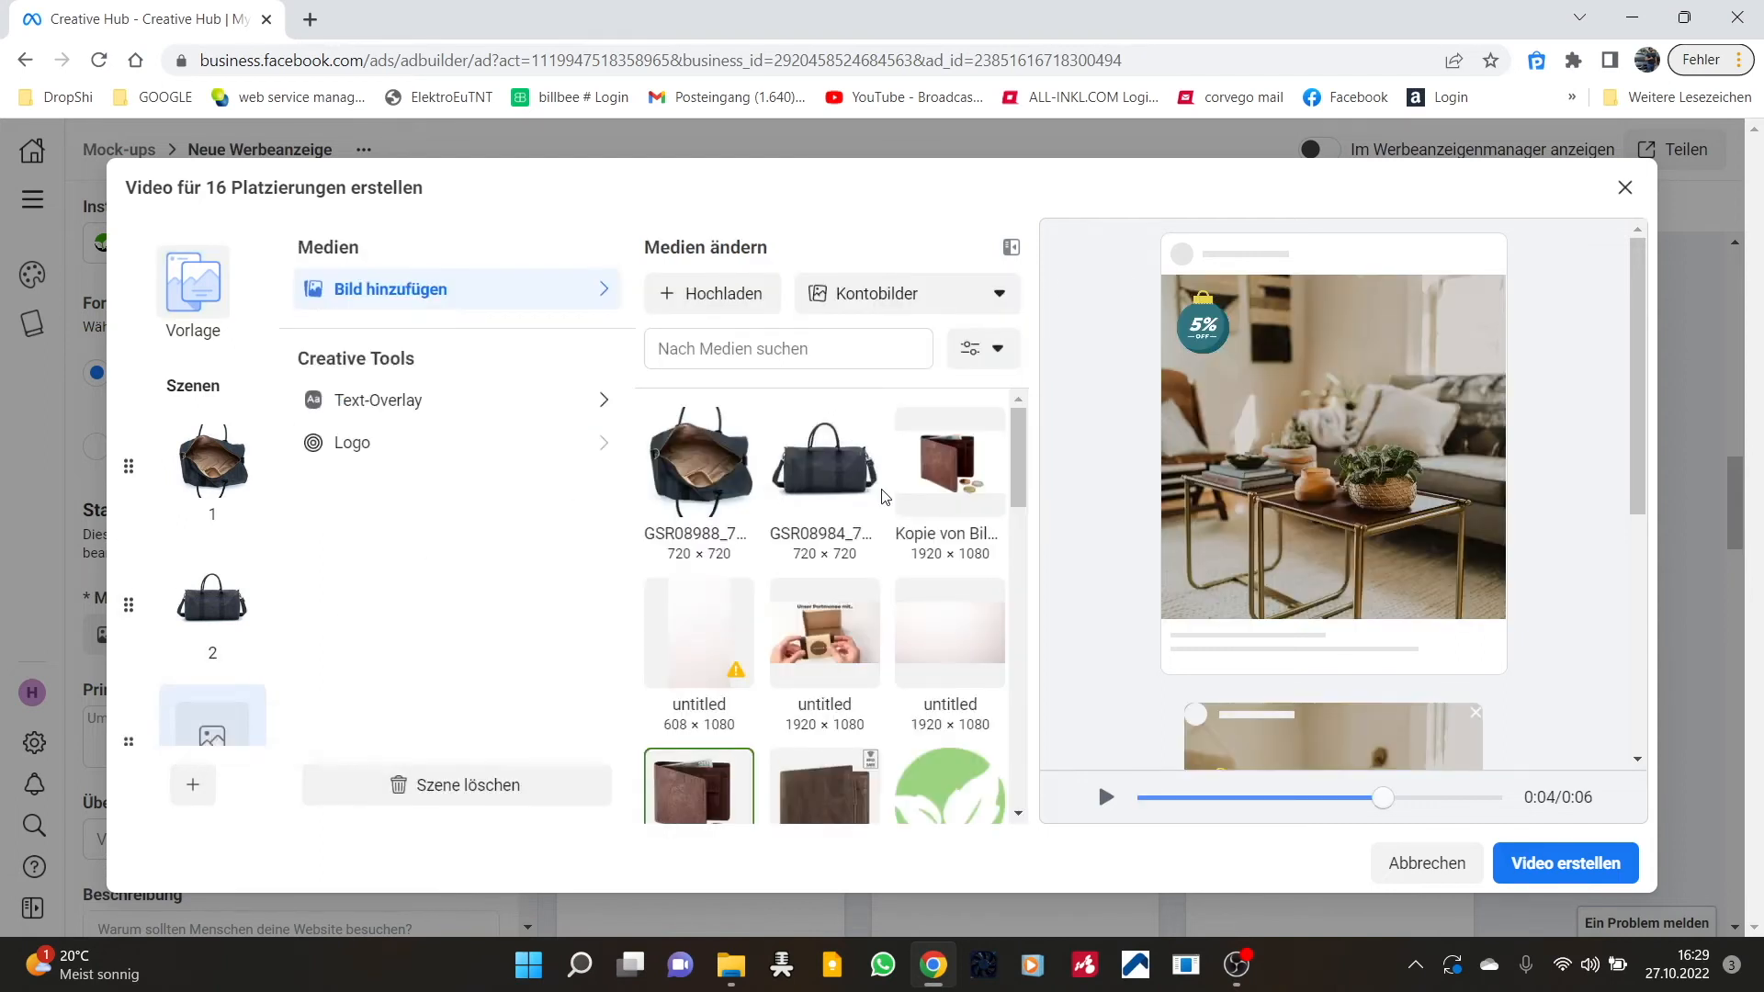
{"action": "scroll", "coordinate": [855, 552], "scroll_direction": "down", "scroll_amount": 6}
{"action": "scroll", "coordinate": [854, 551], "scroll_direction": "up", "scroll_amount": 6}
{"action": "left_click", "coordinate": [896, 294]}
{"action": "left_click", "coordinate": [910, 386]}
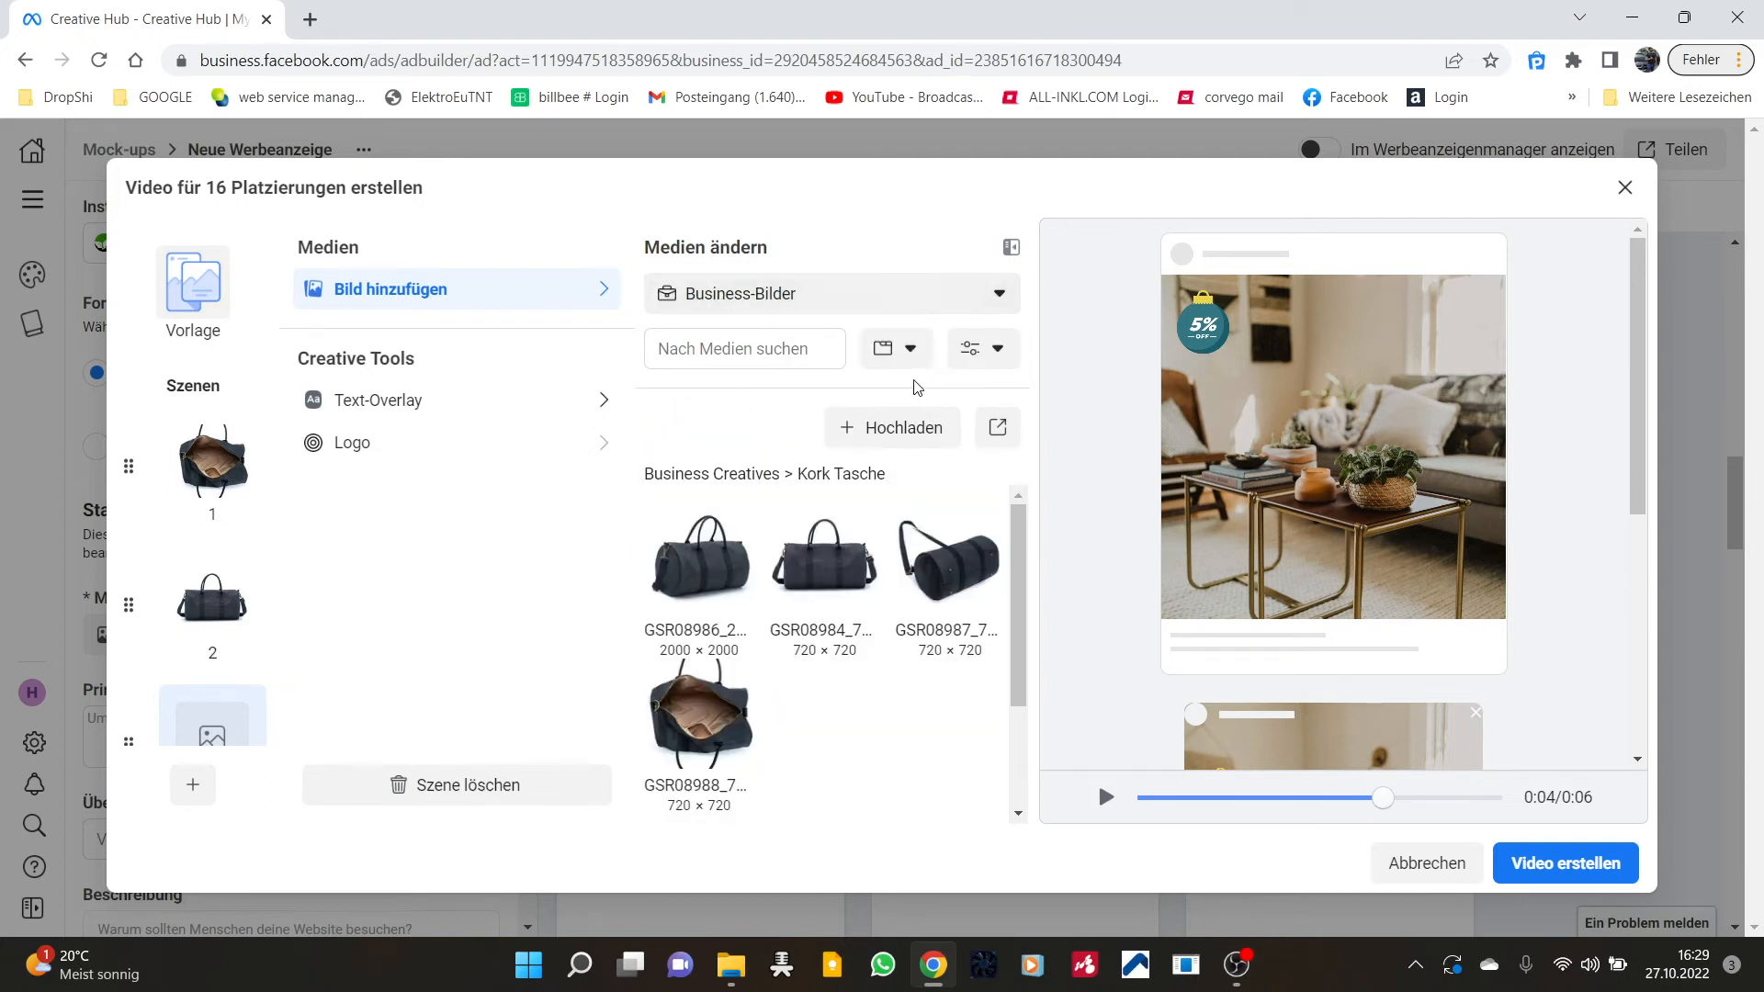
{"action": "left_click", "coordinate": [705, 554]}
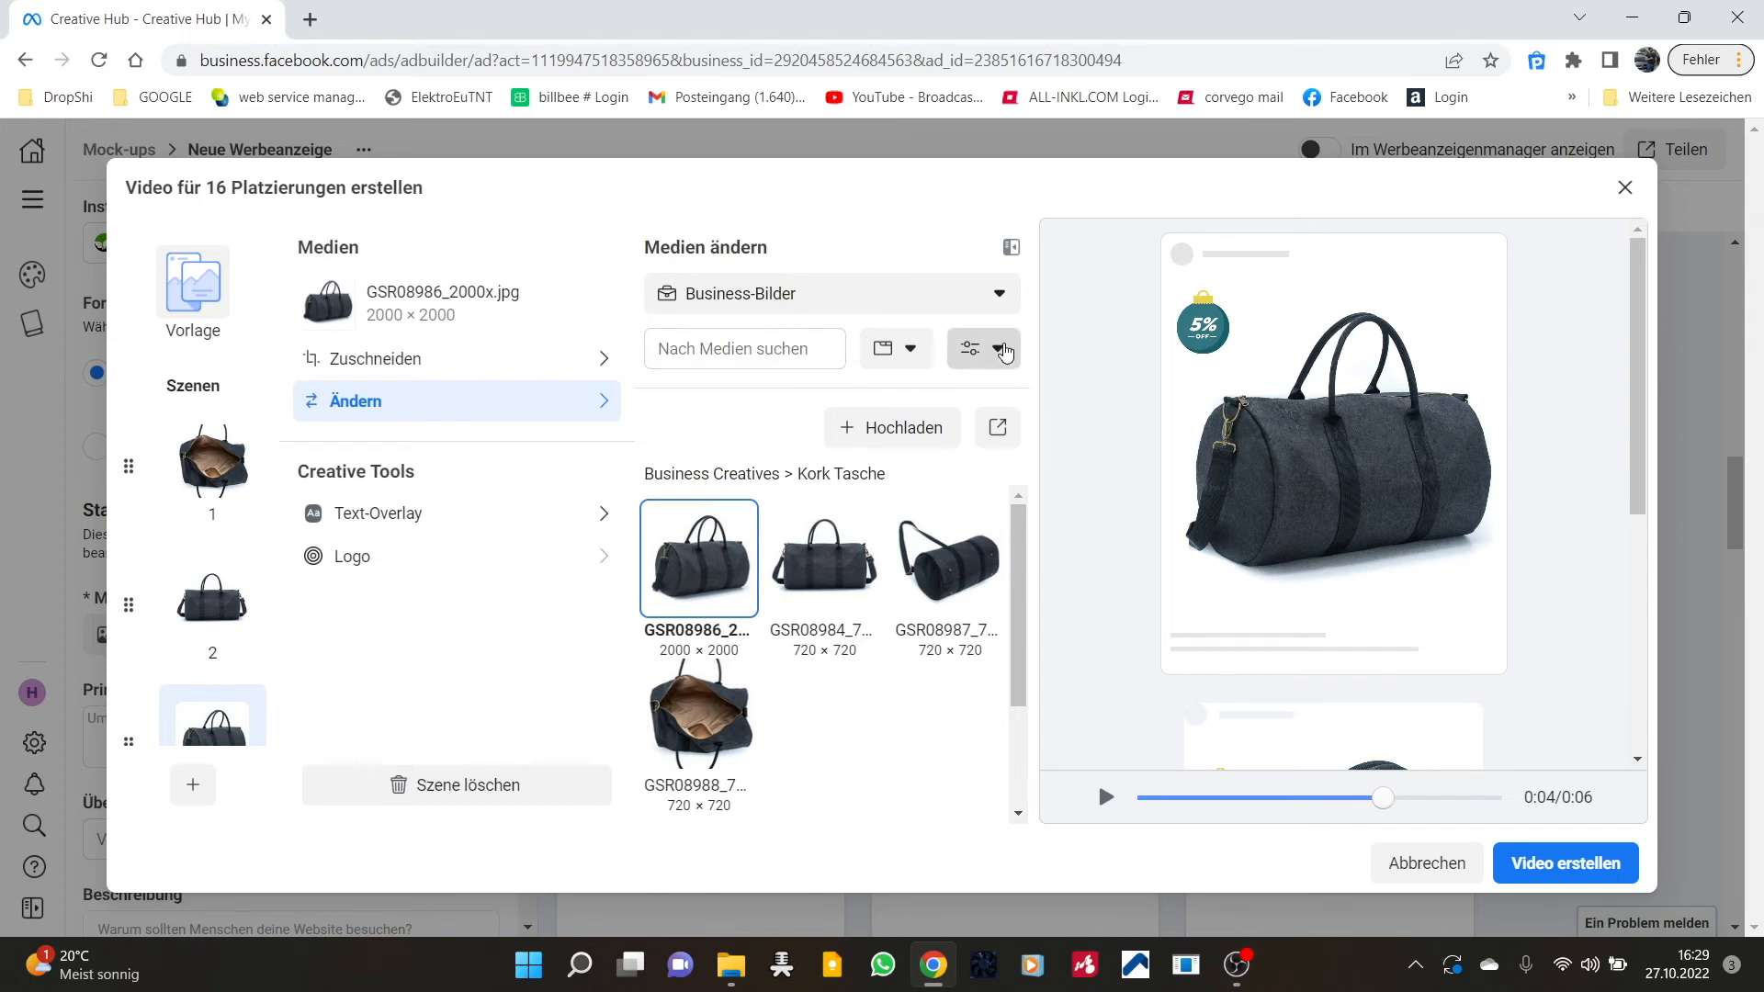
{"action": "left_click", "coordinate": [1004, 352]}
{"action": "left_click", "coordinate": [1032, 333]}
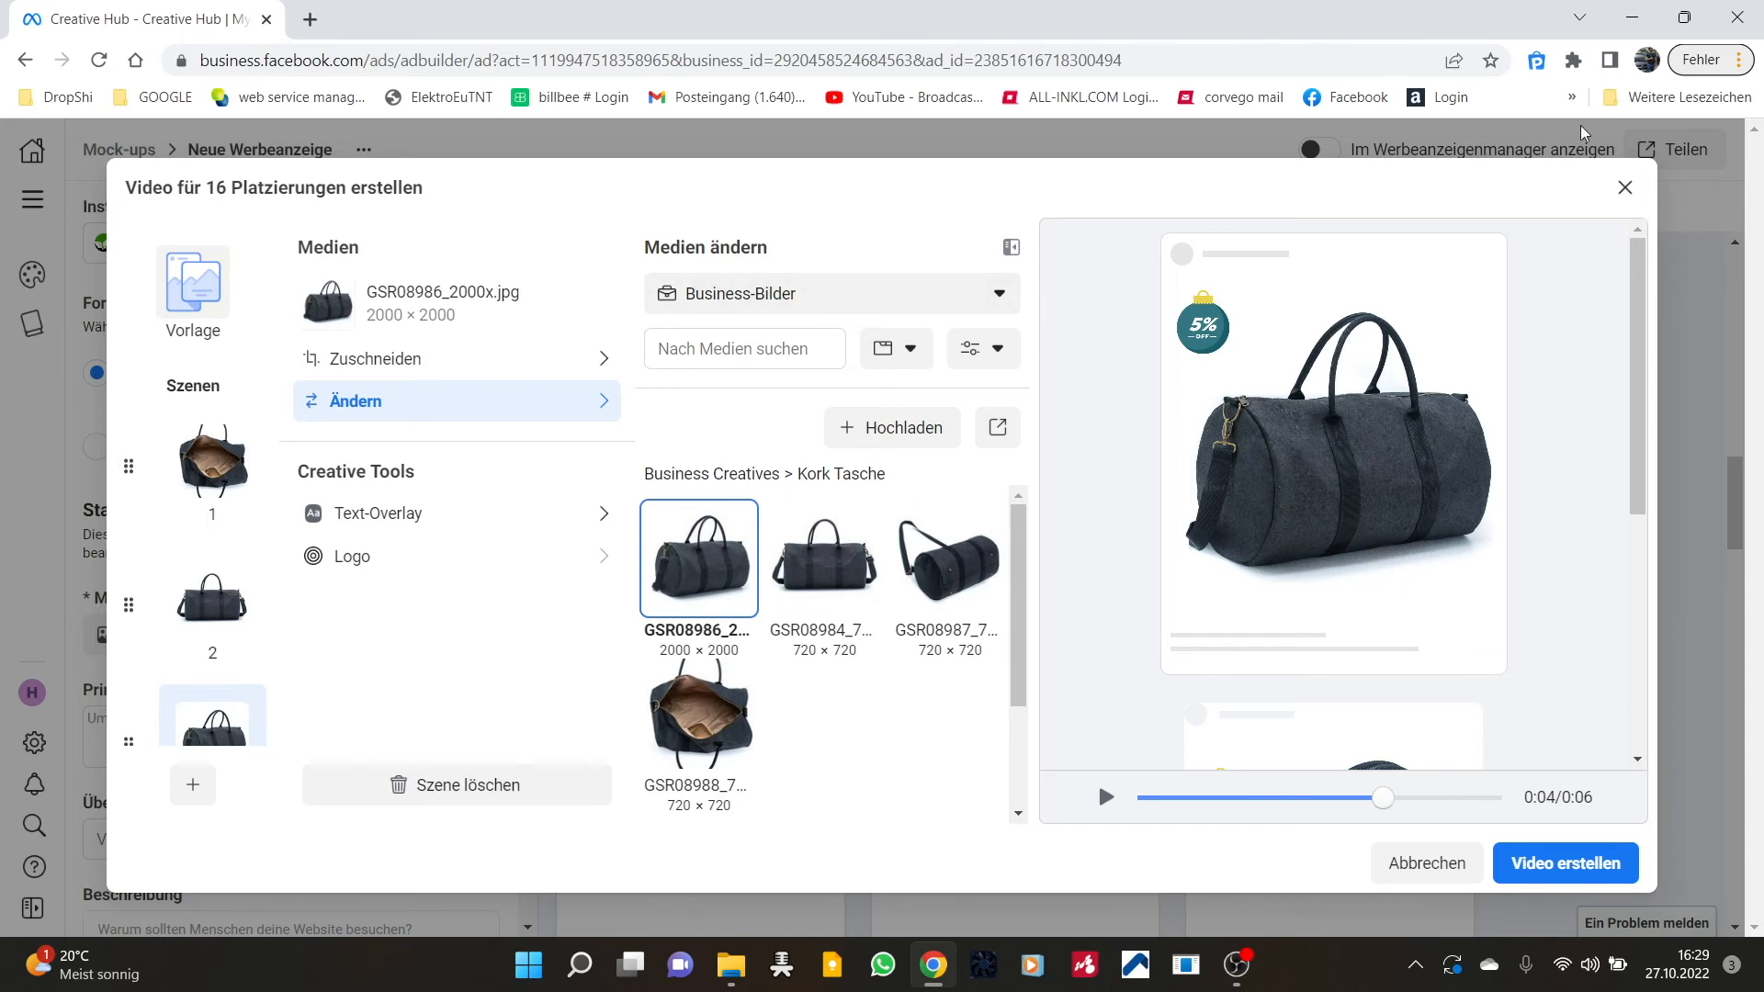
{"action": "left_click", "coordinate": [1624, 187]}
Add the 720 × 720 bag image GSR08988 to the mock-up's media, keeping the recommended original ratio for all placement groups
{"action": "scroll", "coordinate": [230, 634], "scroll_direction": "down", "scroll_amount": 6}
{"action": "scroll", "coordinate": [212, 671], "scroll_direction": "up", "scroll_amount": 9}
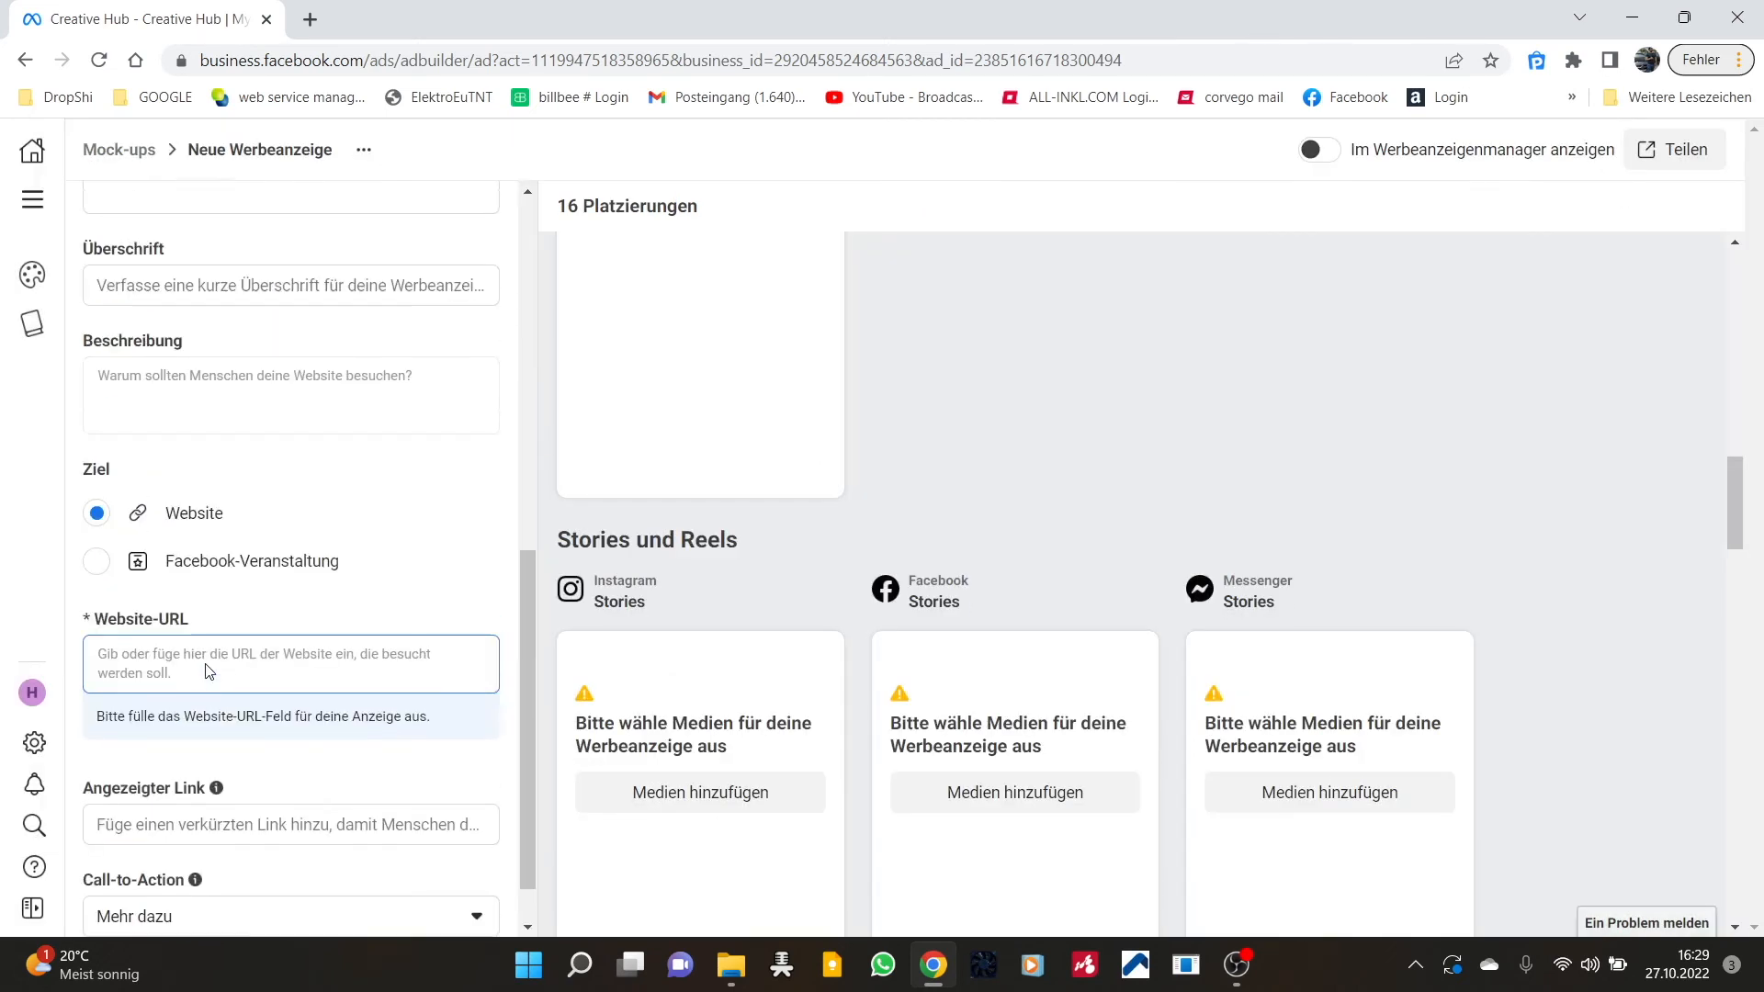
{"action": "scroll", "coordinate": [221, 636], "scroll_direction": "down", "scroll_amount": 3}
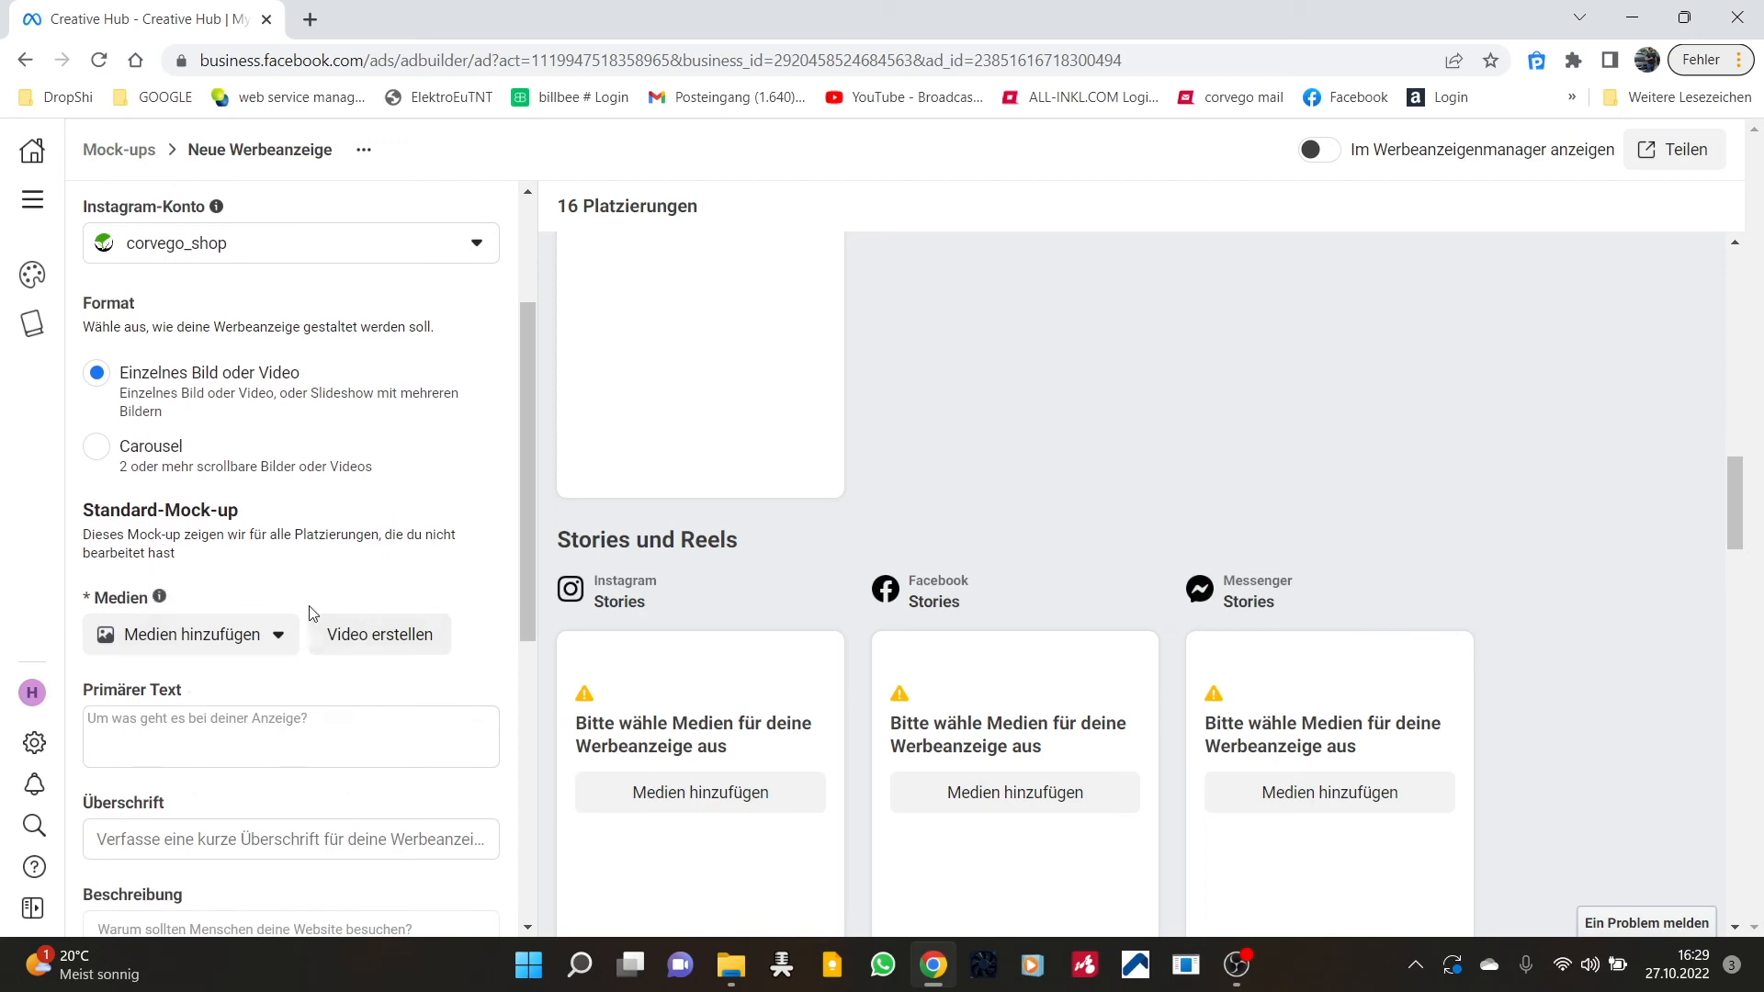
{"action": "left_click", "coordinate": [266, 632]}
{"action": "left_click", "coordinate": [253, 682]}
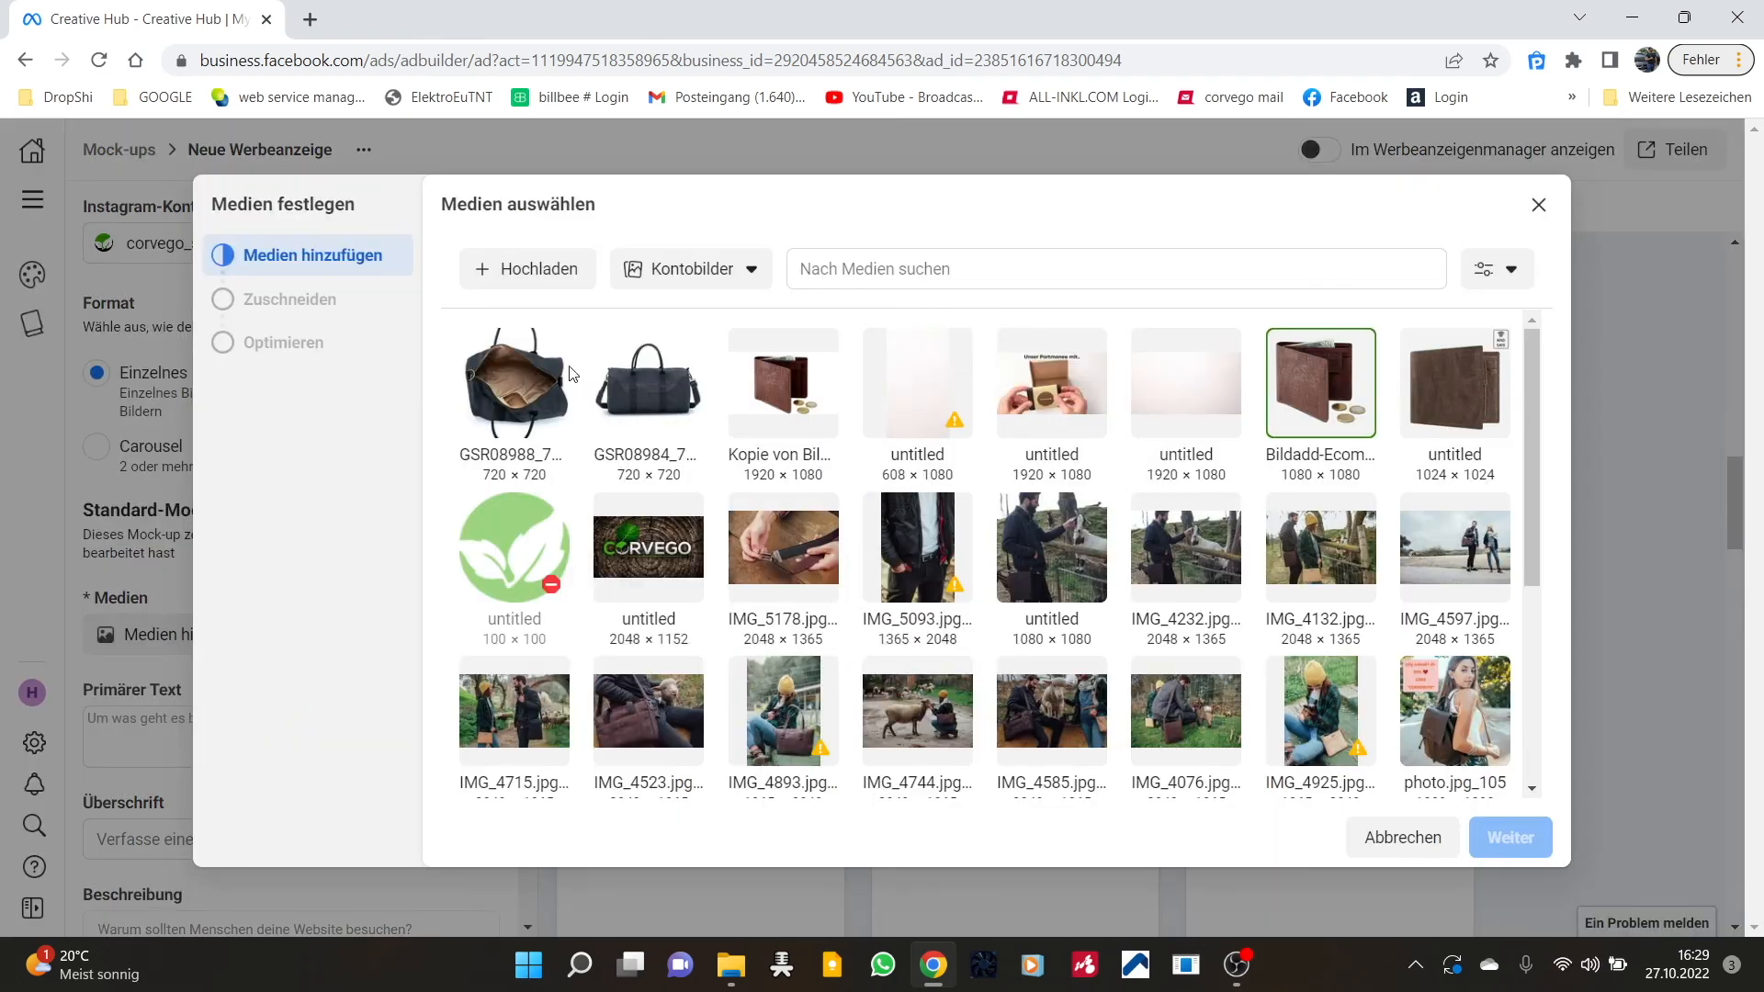
{"action": "left_click", "coordinate": [487, 418]}
{"action": "left_click", "coordinate": [1484, 838]}
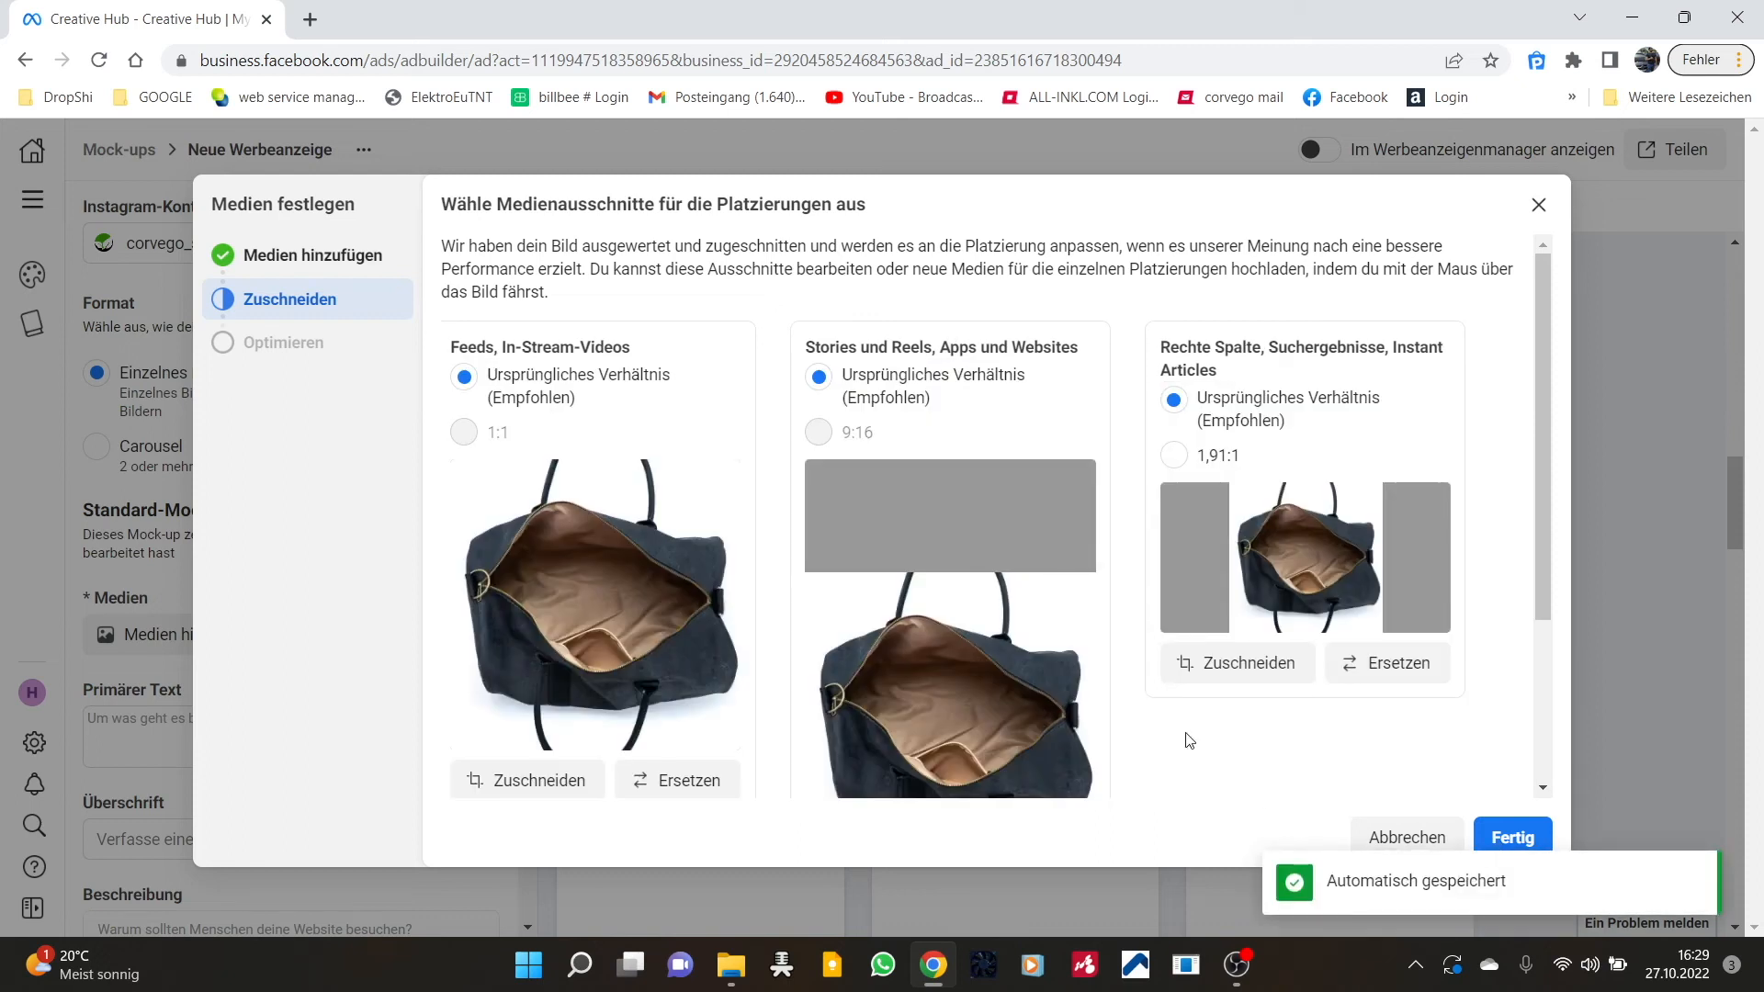
{"action": "left_click", "coordinate": [1511, 837]}
Examine the individual placements within the feed, stories and search result media groups, and review the ad's name, page and format settings
{"action": "scroll", "coordinate": [294, 441], "scroll_direction": "down", "scroll_amount": 4}
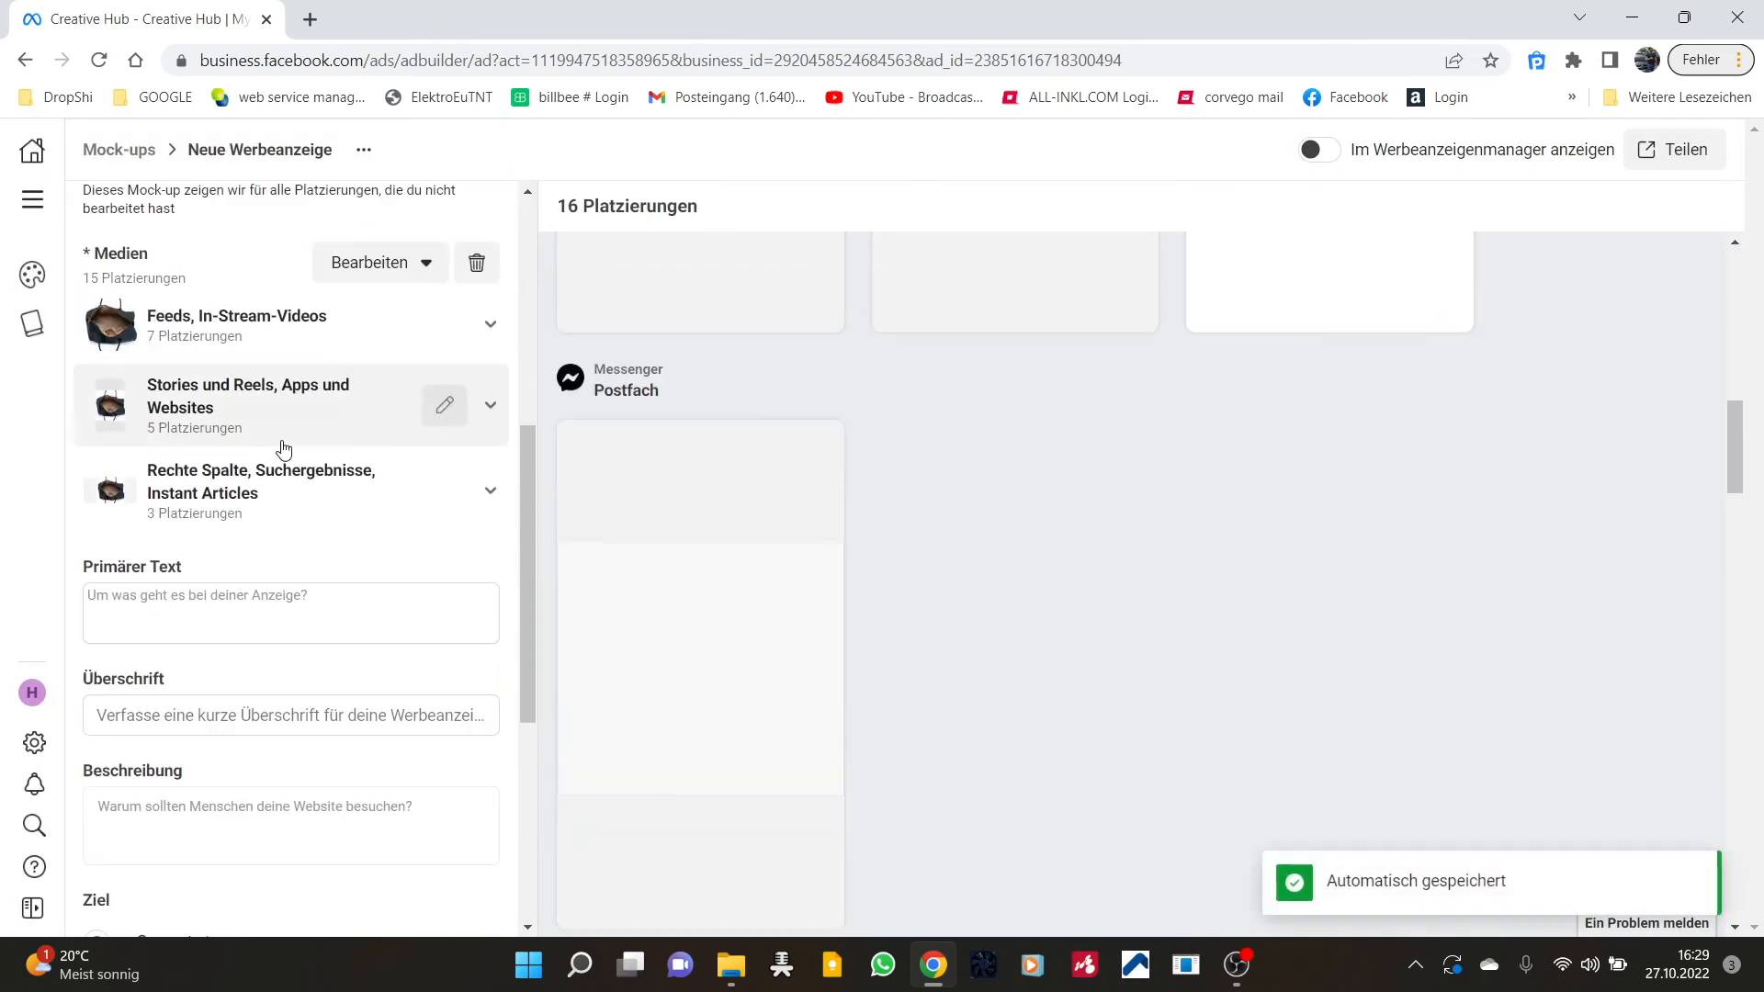
{"action": "left_click", "coordinate": [488, 491]}
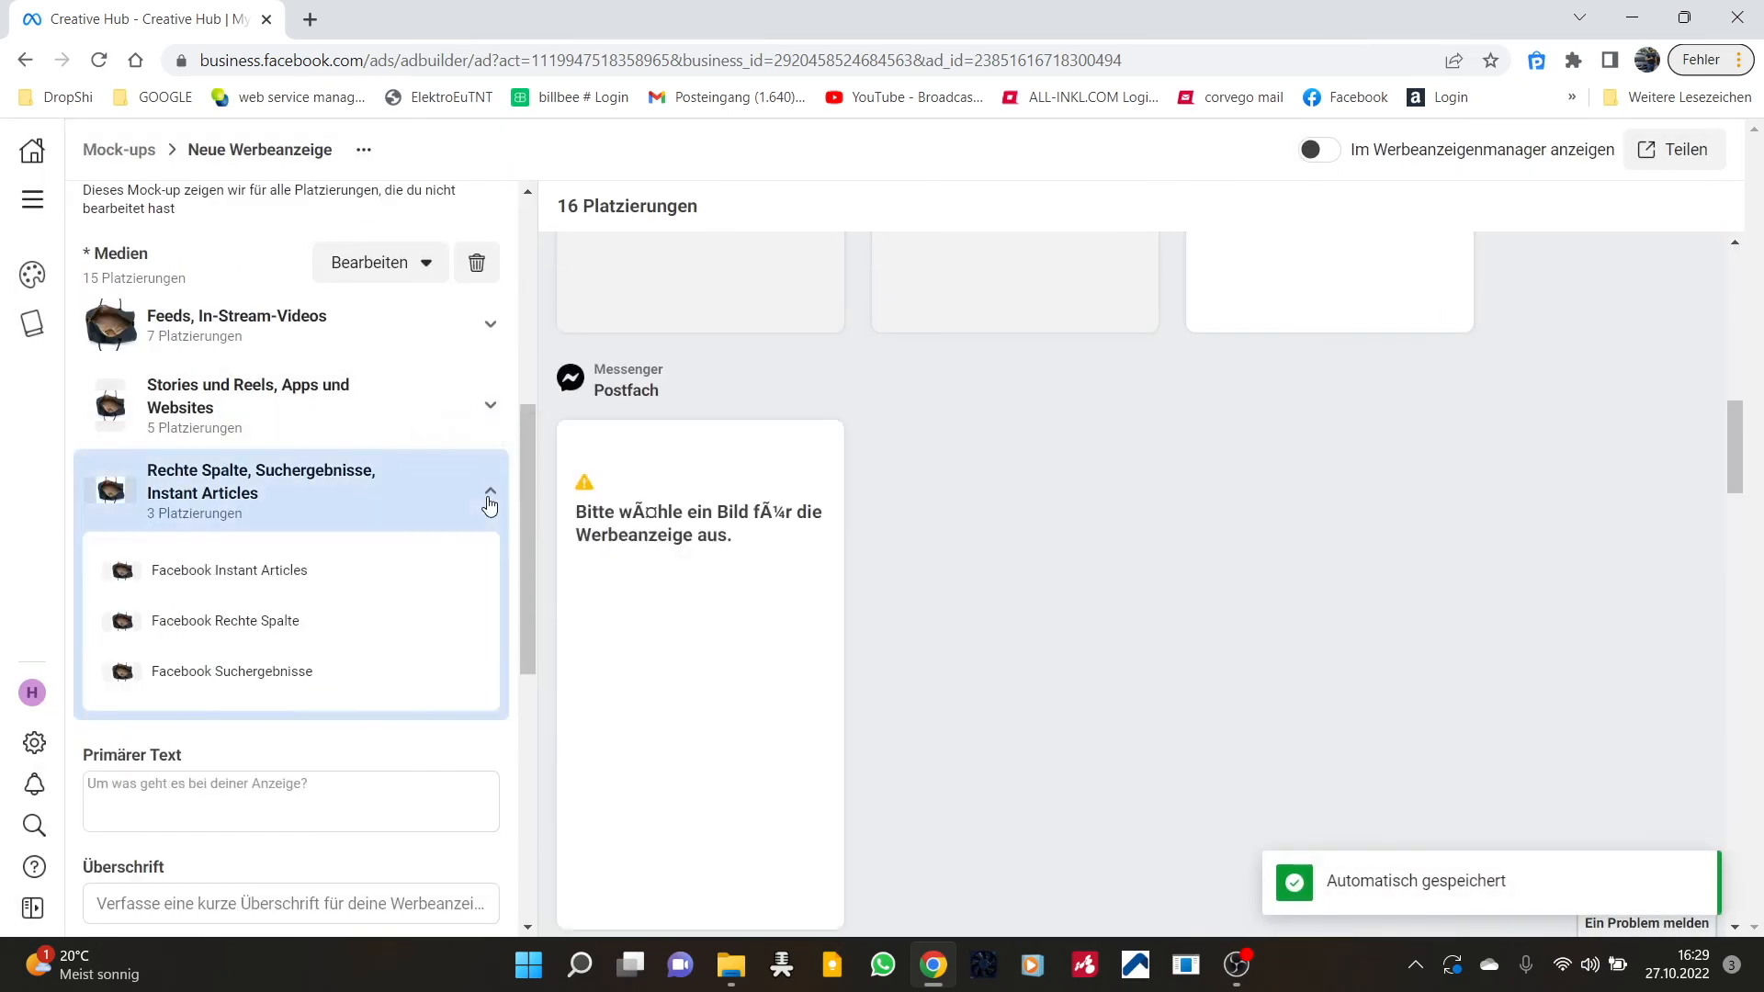
{"action": "left_click", "coordinate": [491, 406]}
{"action": "left_click", "coordinate": [489, 340]}
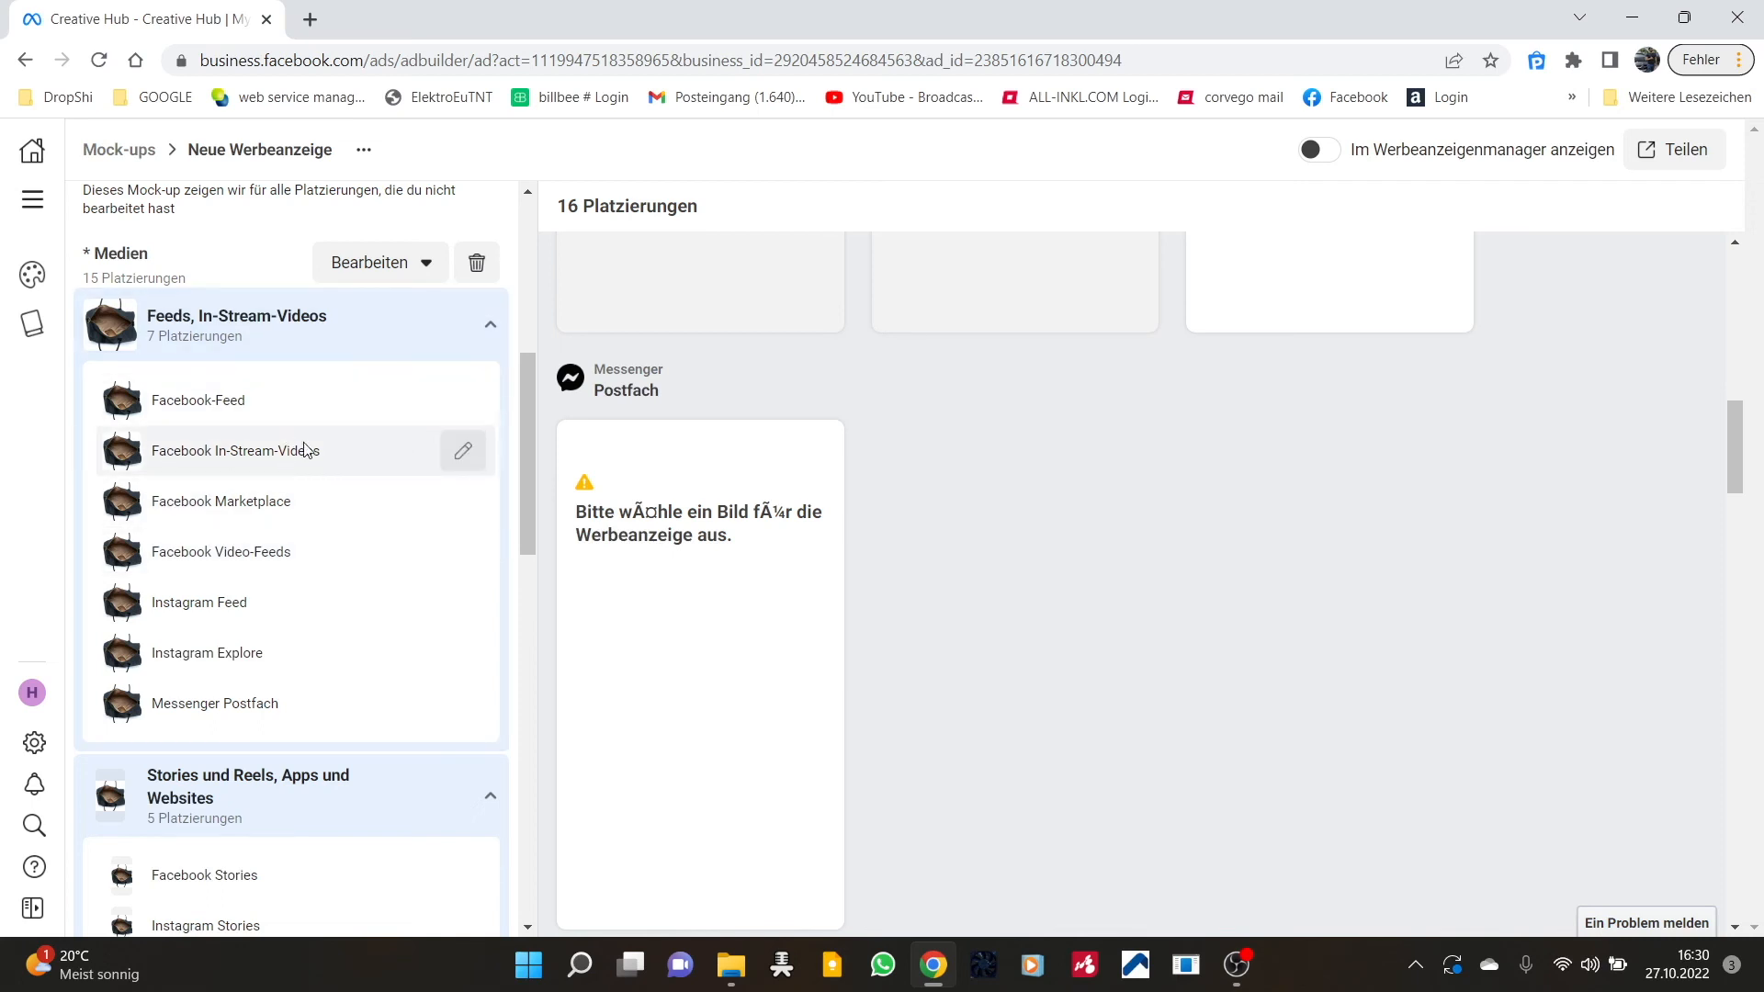
{"action": "scroll", "coordinate": [312, 475], "scroll_direction": "up", "scroll_amount": 6}
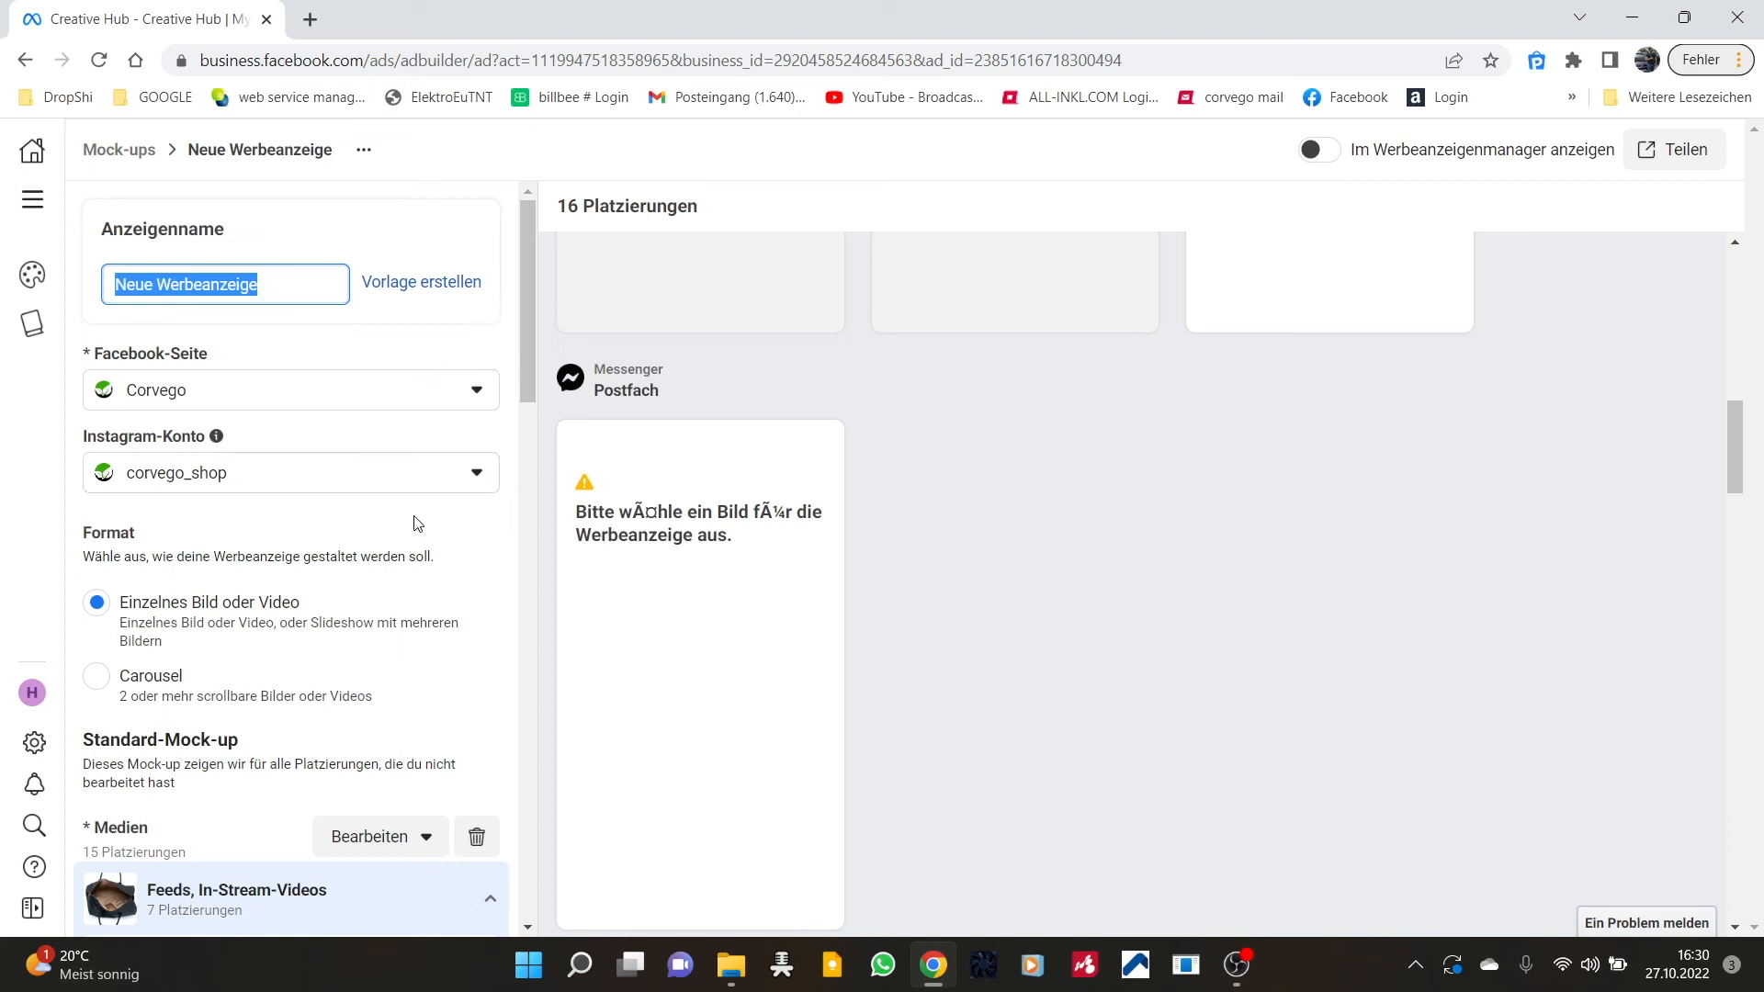
{"action": "scroll", "coordinate": [351, 611], "scroll_direction": "down", "scroll_amount": 3}
{"action": "scroll", "coordinate": [331, 552], "scroll_direction": "up", "scroll_amount": 3}
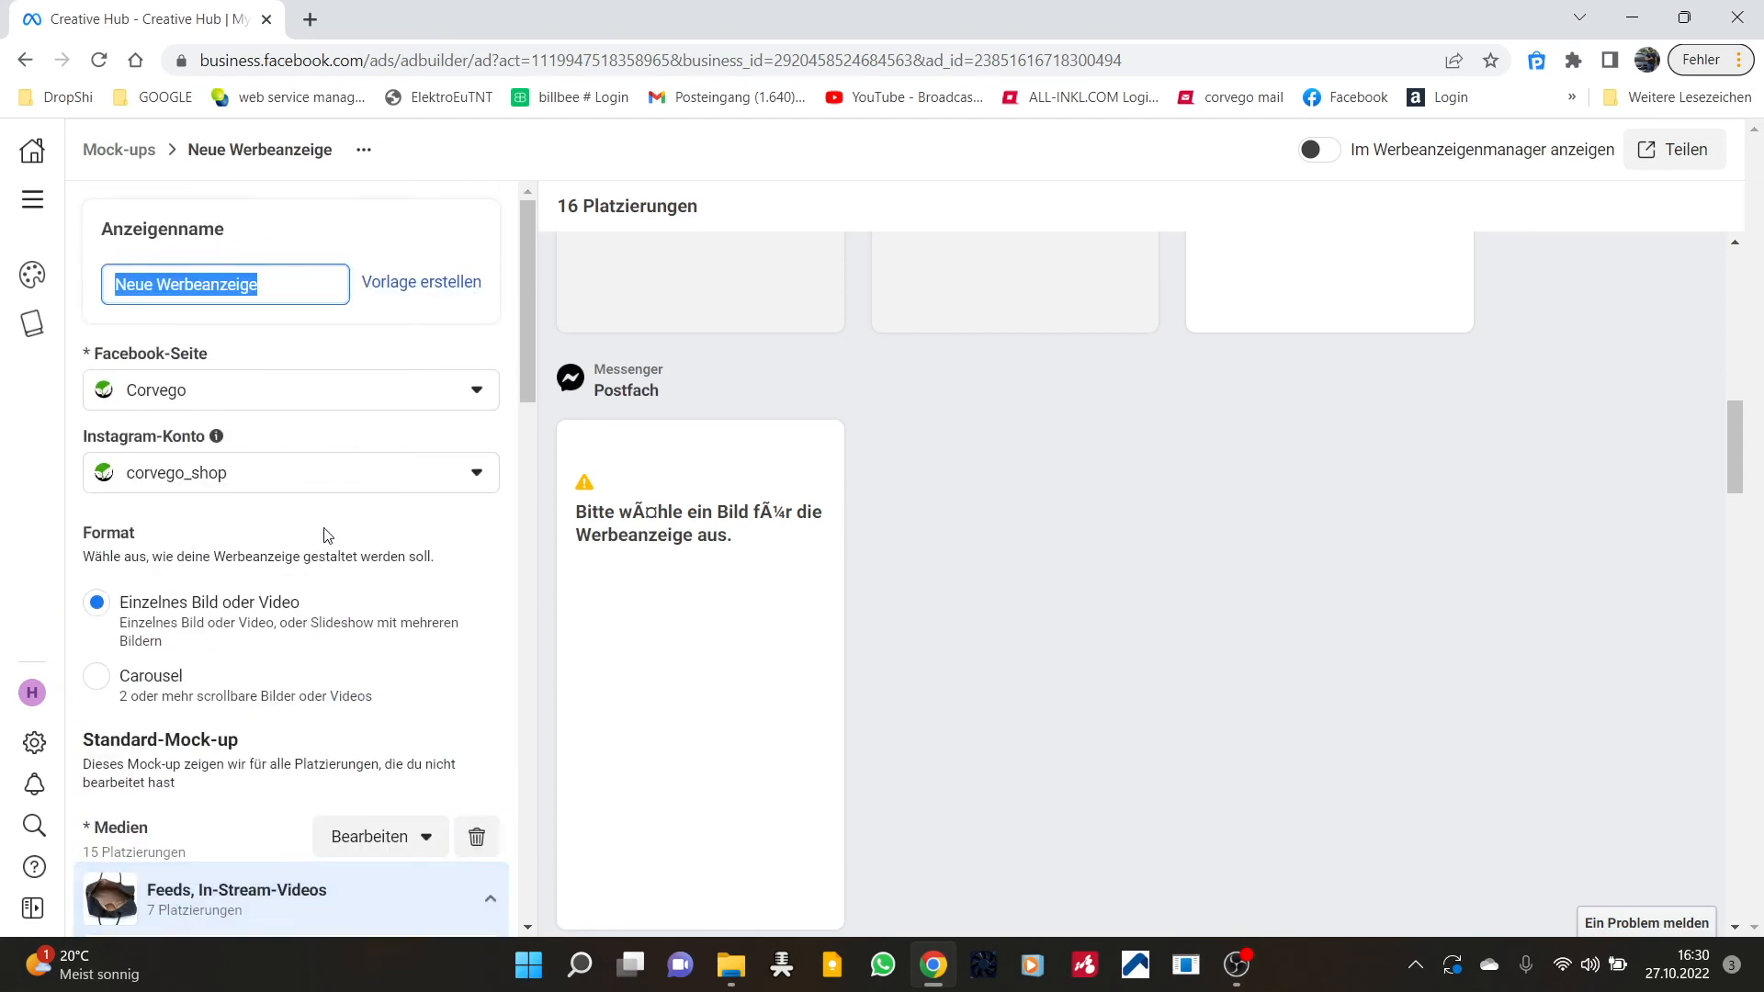